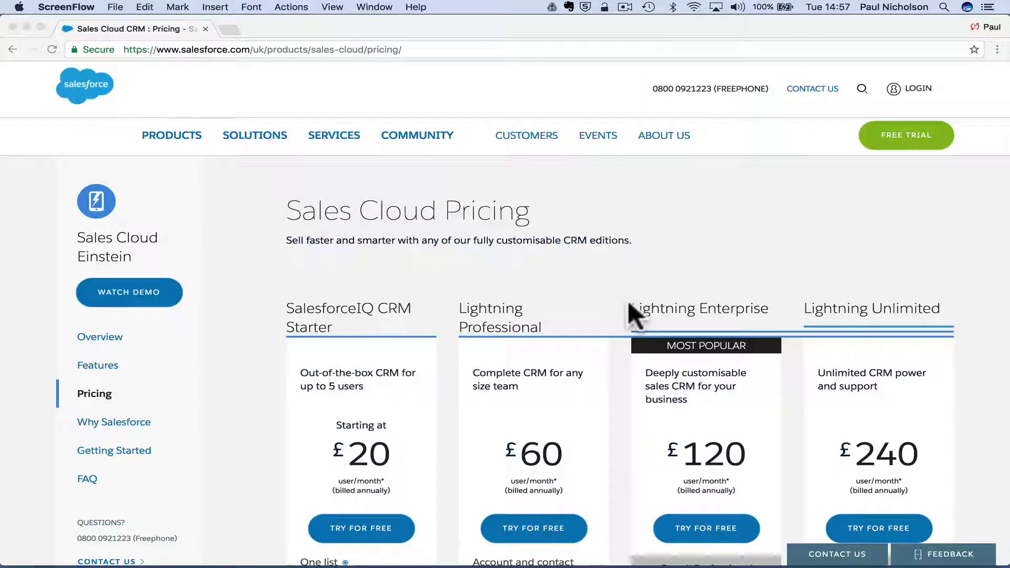
# Leave the Sales Cloud pricing page for the salesforce.com/uk home page using the Salesforce logo.
pyautogui.click(61, 79)
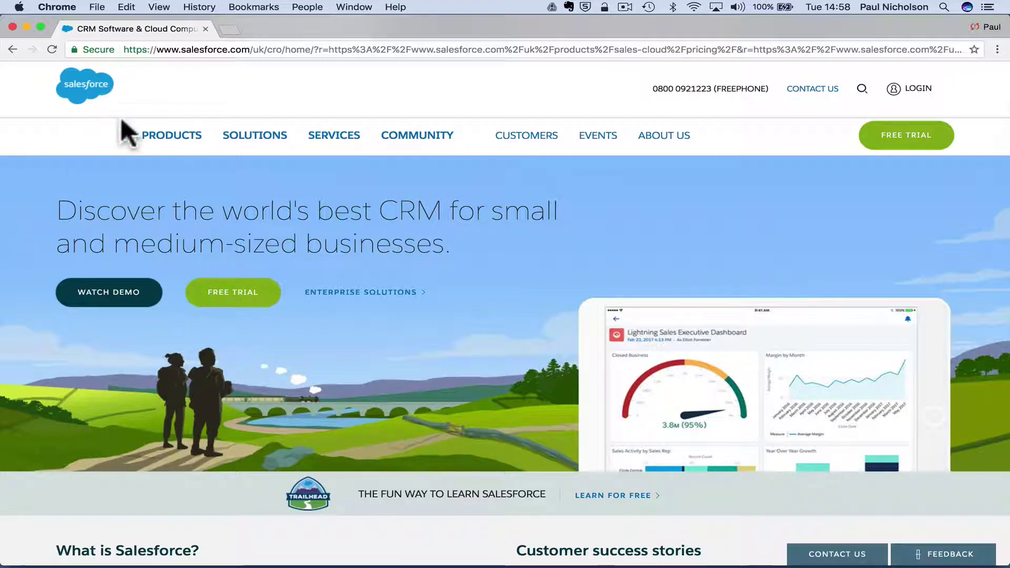
# Open the Sales Cloud product overview from the Products menu.
pyautogui.scroll(-10, 122, 120)
pyautogui.scroll(-3, 122, 120)
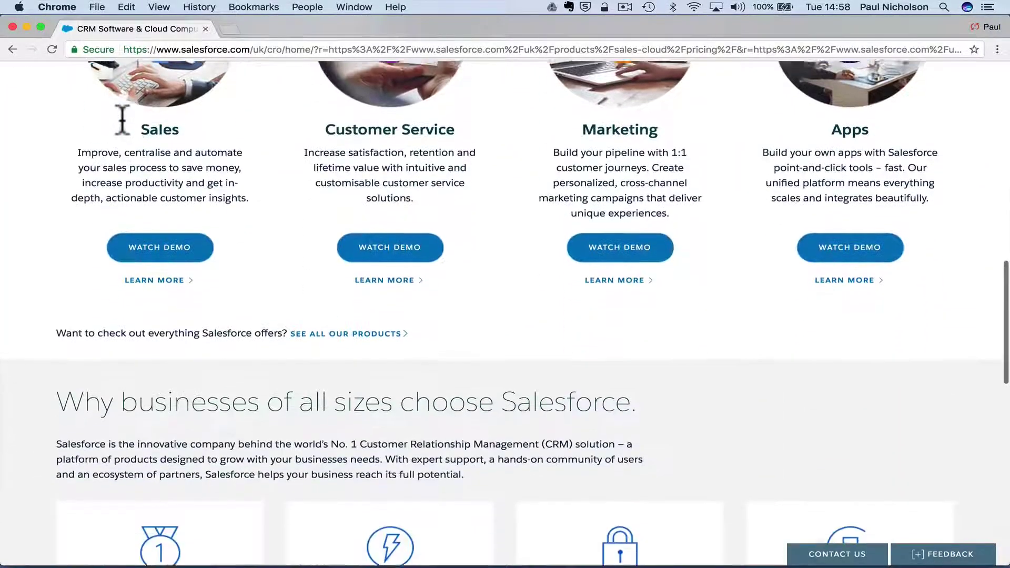
pyautogui.scroll(10, 126, 131)
pyautogui.scroll(-9, 126, 135)
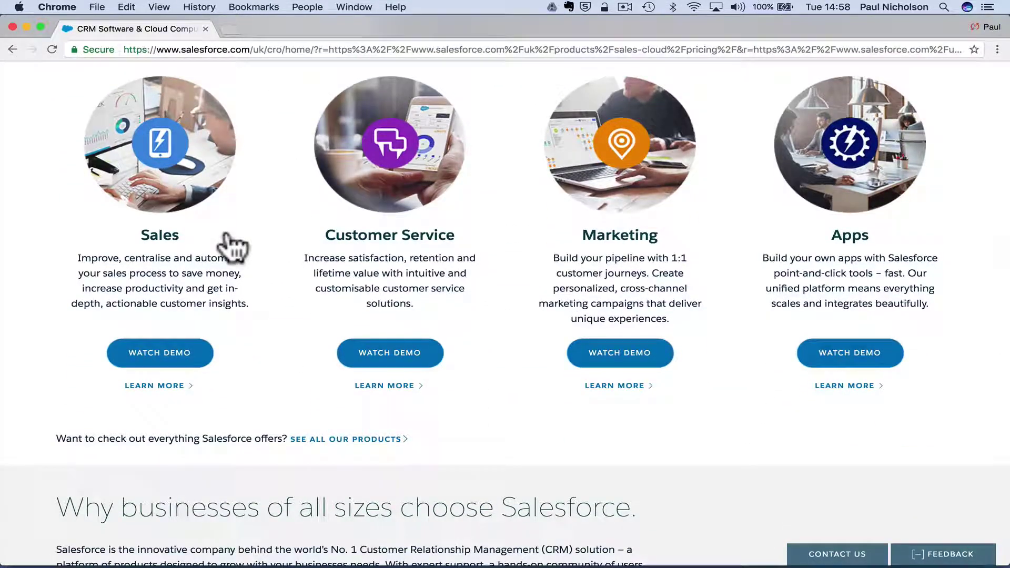
pyautogui.scroll(-15, 395, 271)
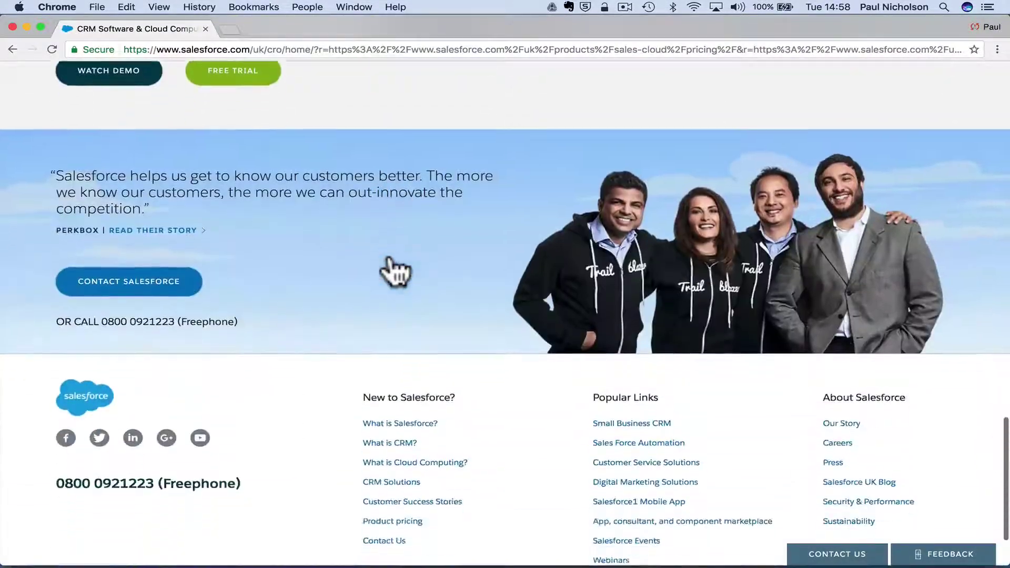
pyautogui.scroll(20, 395, 271)
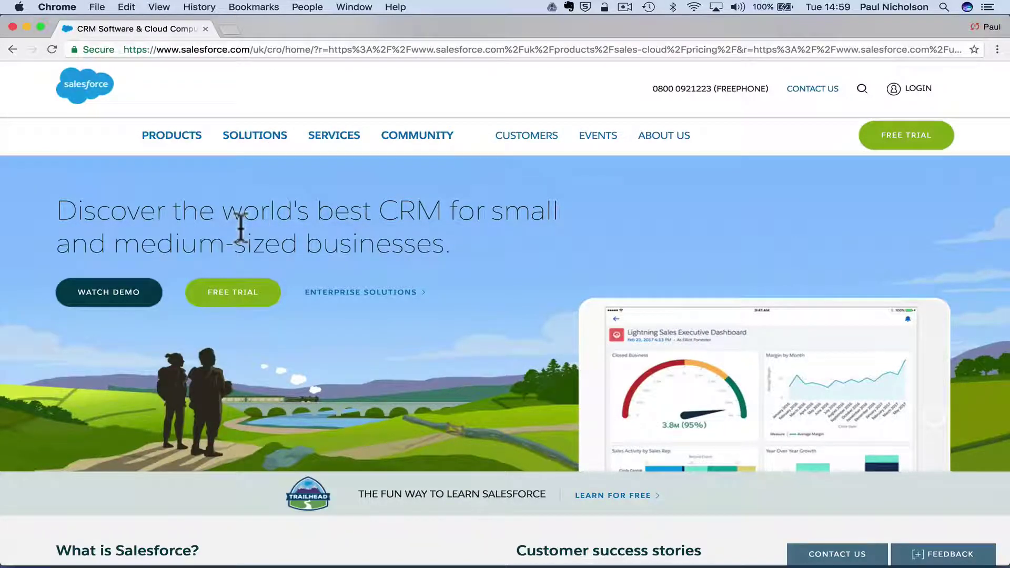
pyautogui.moveTo(168, 139)
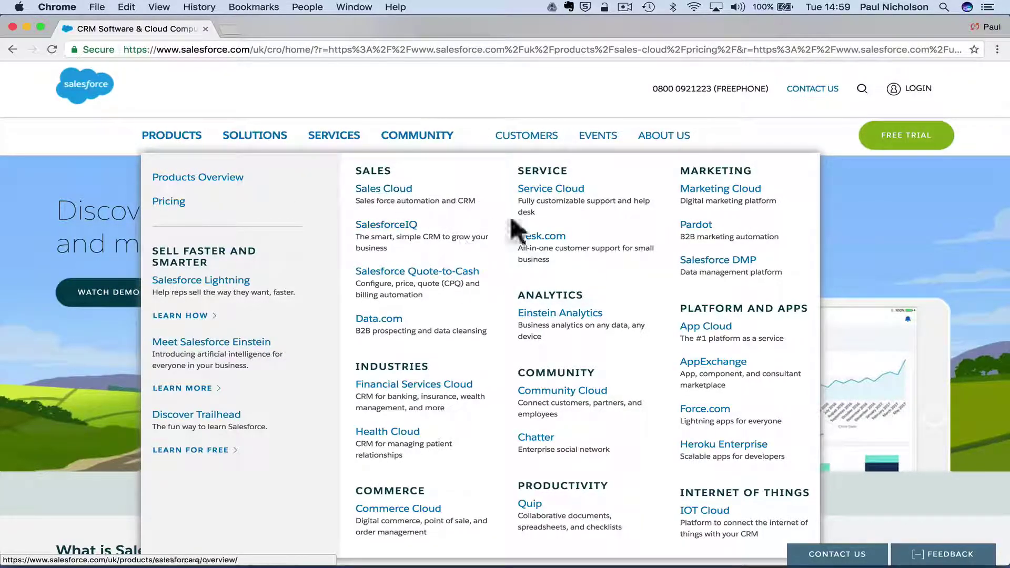
pyautogui.click(375, 192)
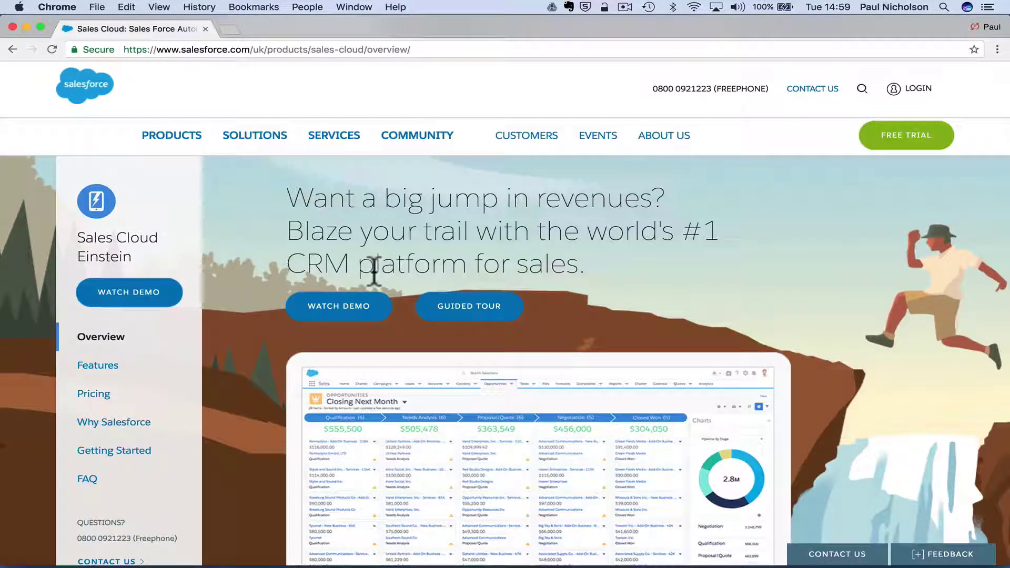
# Scroll through the Sales Cloud overview down to its pricing section.
pyautogui.scroll(-12, 374, 272)
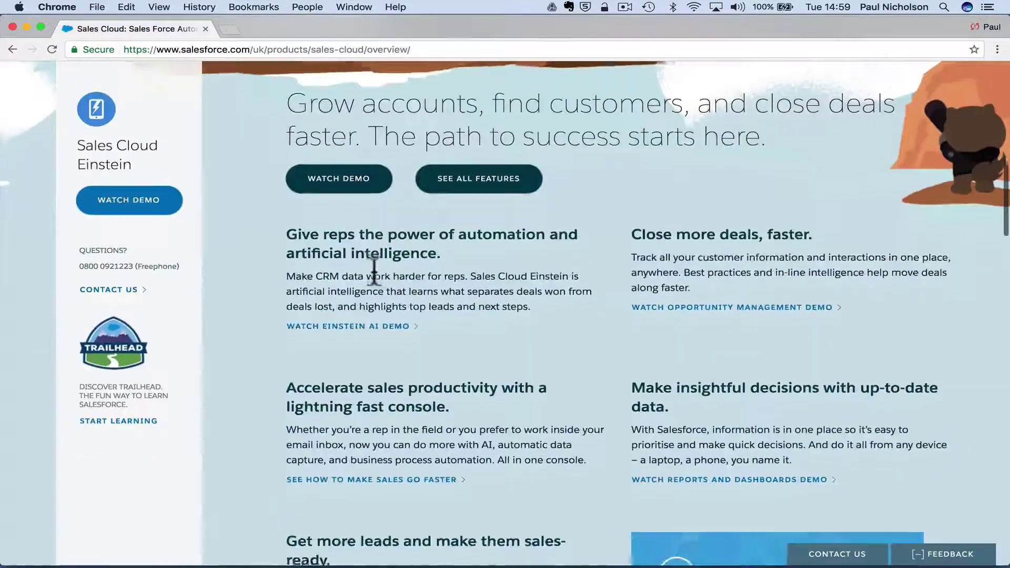
pyautogui.scroll(-14, 374, 272)
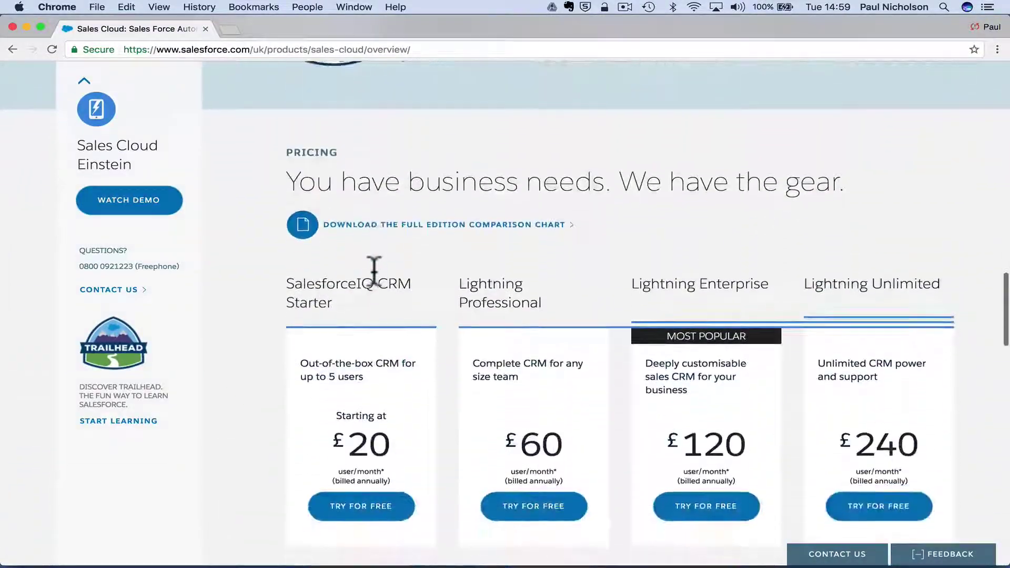
pyautogui.scroll(-5, 374, 272)
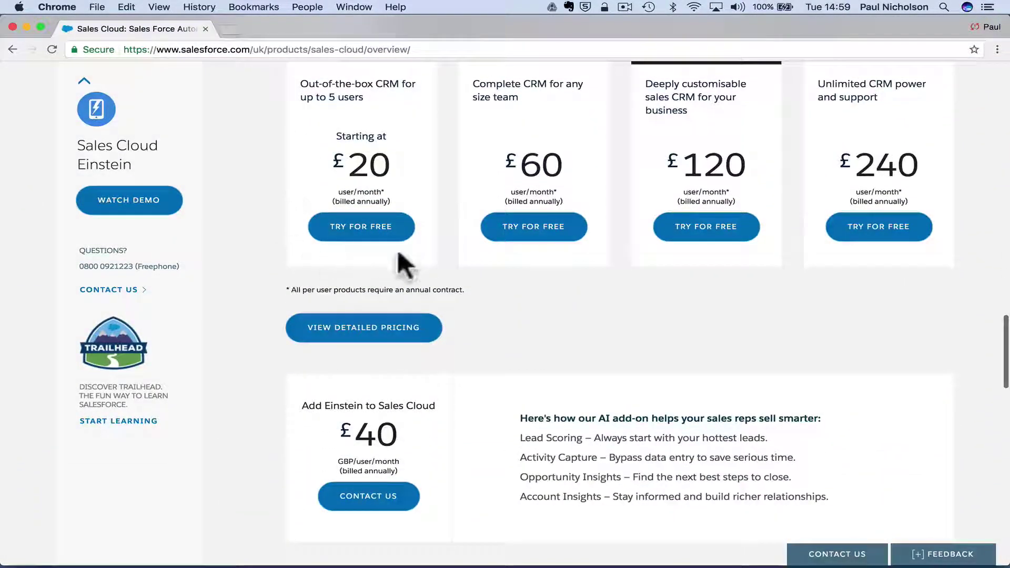
pyautogui.scroll(15, 418, 236)
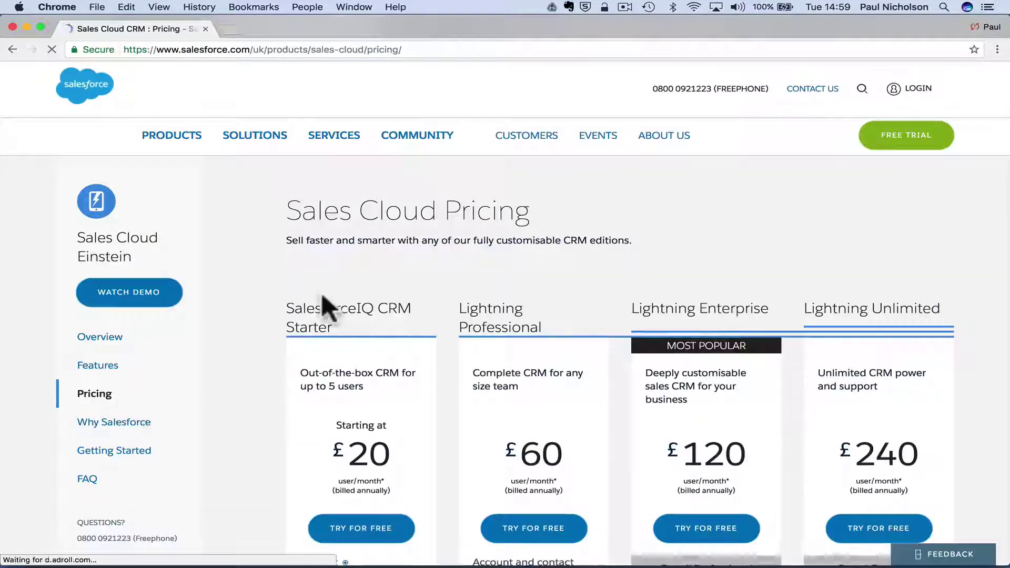
# Scroll through the four Sales Cloud edition cards and their feature lists.
pyautogui.scroll(-12, 323, 297)
pyautogui.scroll(9, 323, 297)
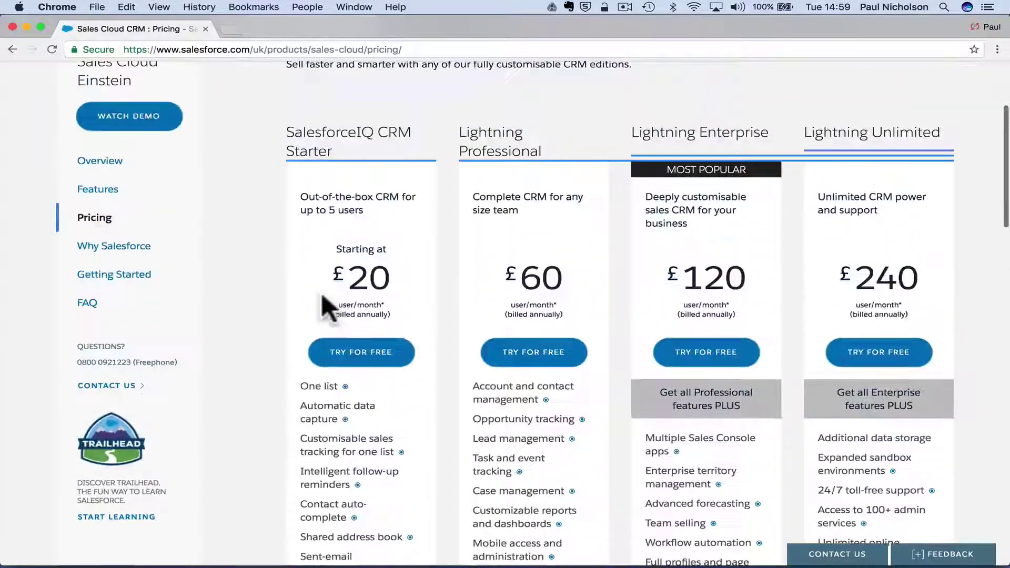
pyautogui.scroll(-2, 322, 298)
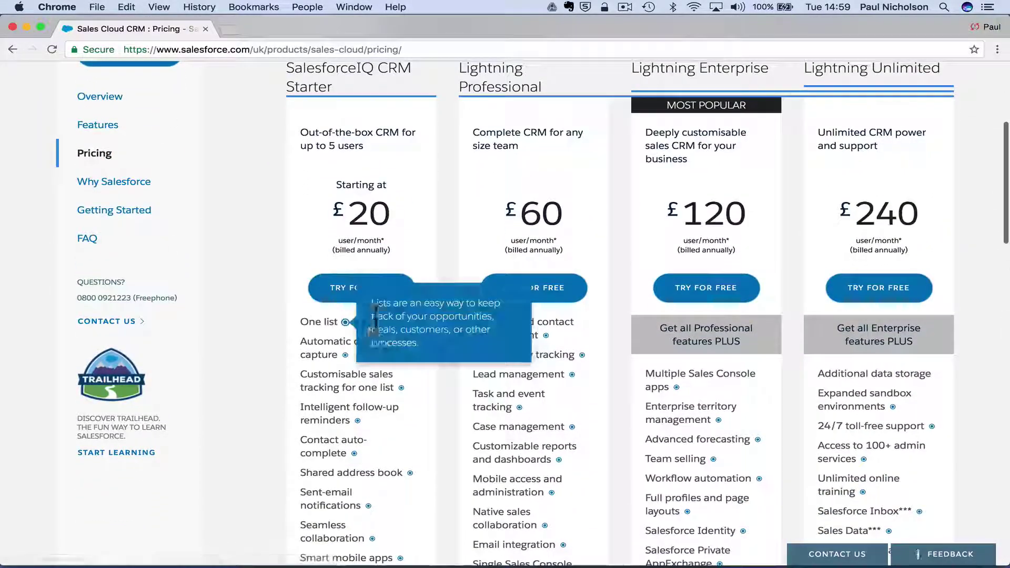
pyautogui.moveTo(344, 323)
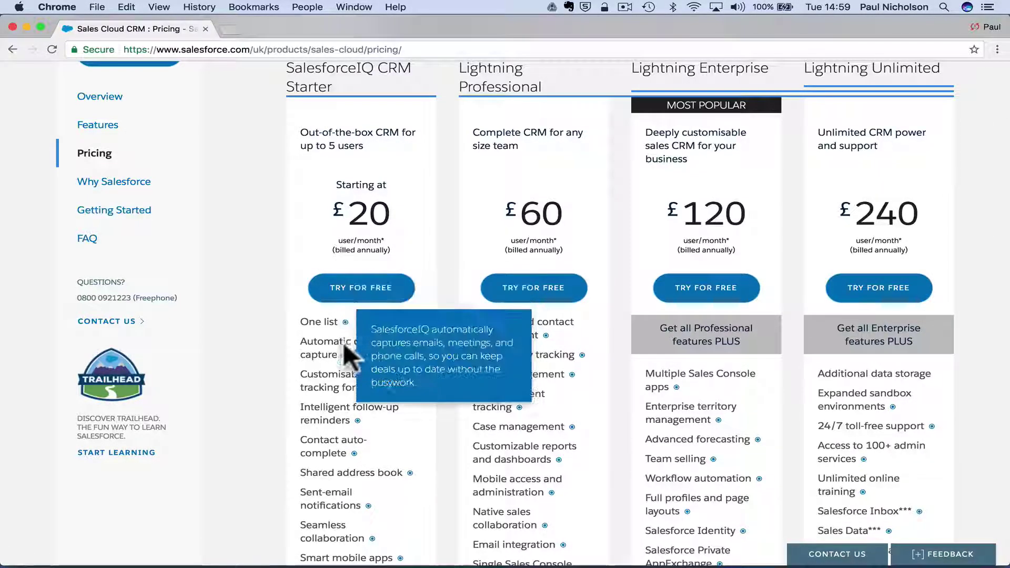
pyautogui.scroll(-5, 339, 369)
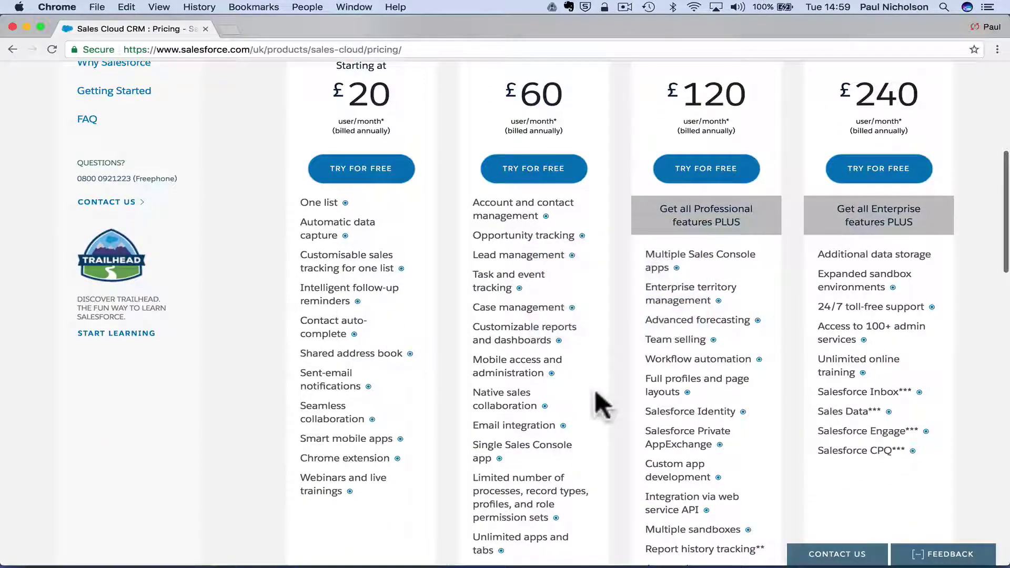
pyautogui.scroll(1, 466, 371)
pyautogui.scroll(1, 462, 371)
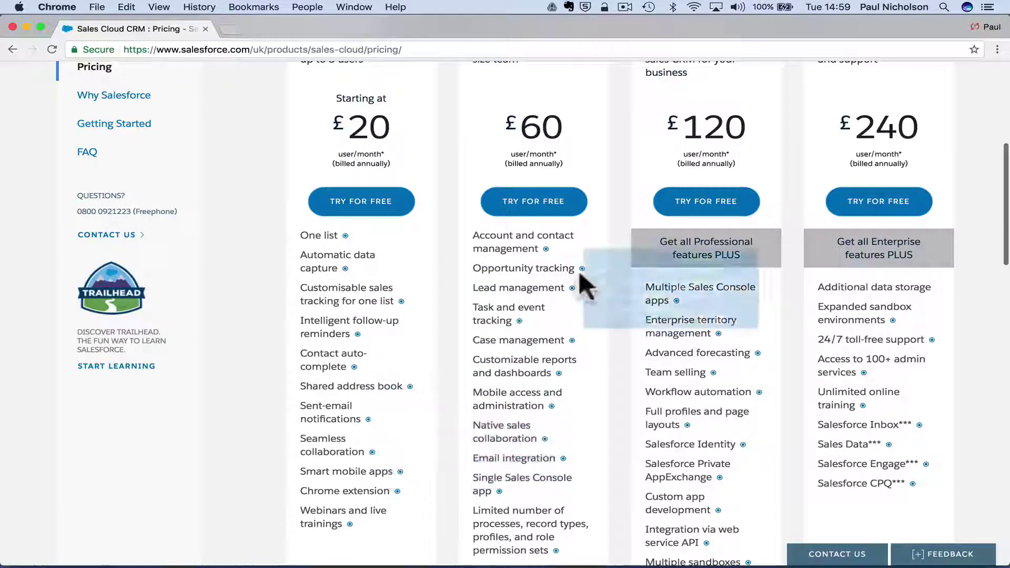
pyautogui.scroll(-1, 626, 361)
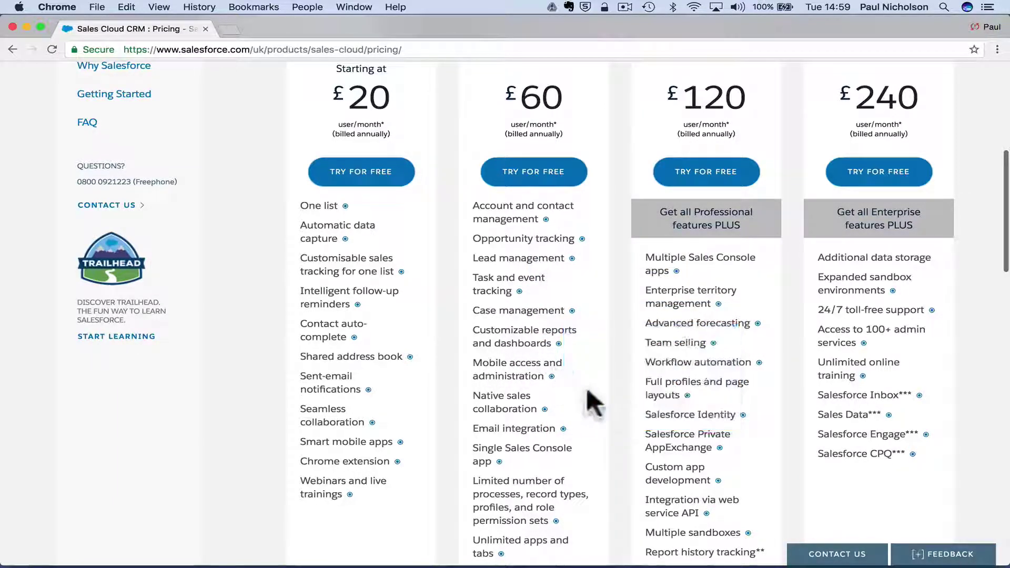
pyautogui.scroll(4, 579, 355)
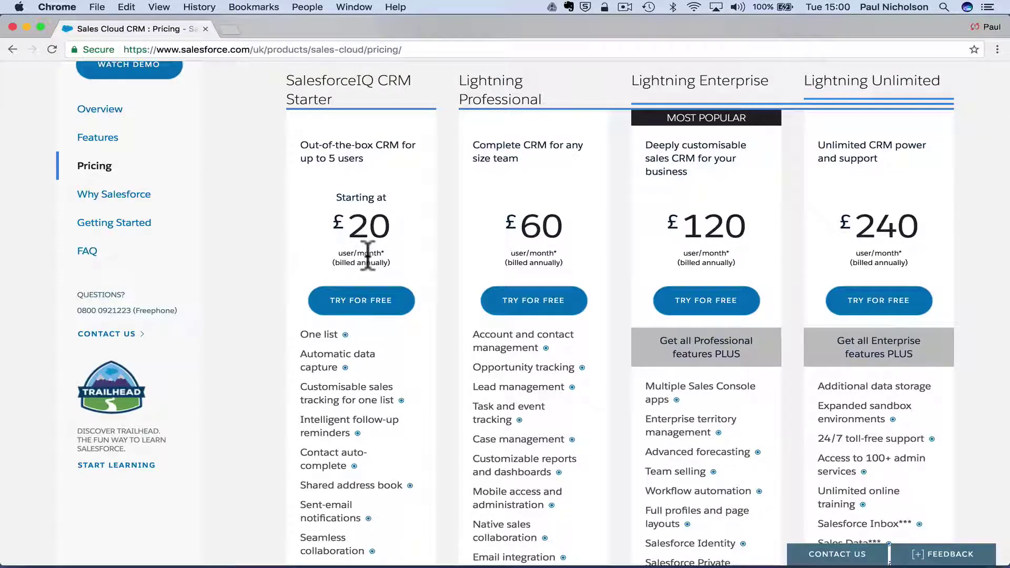
pyautogui.scroll(-10, 405, 266)
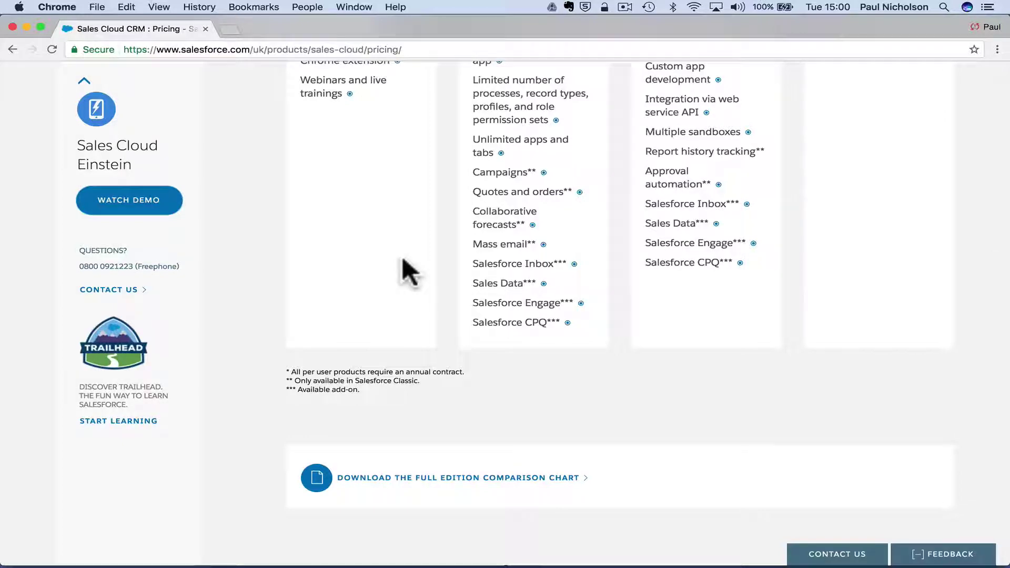
pyautogui.scroll(10, 403, 259)
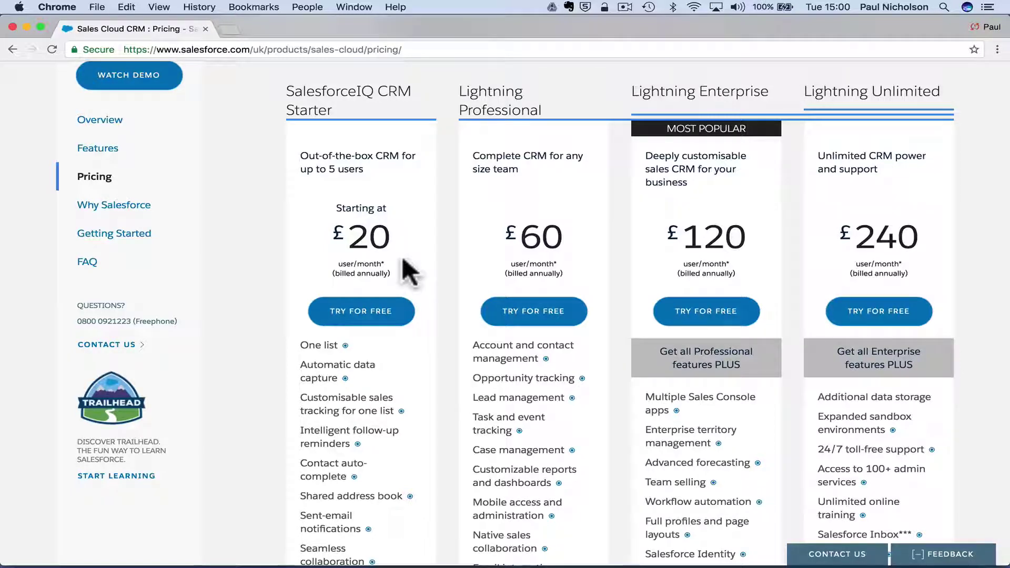
pyautogui.scroll(3, 403, 259)
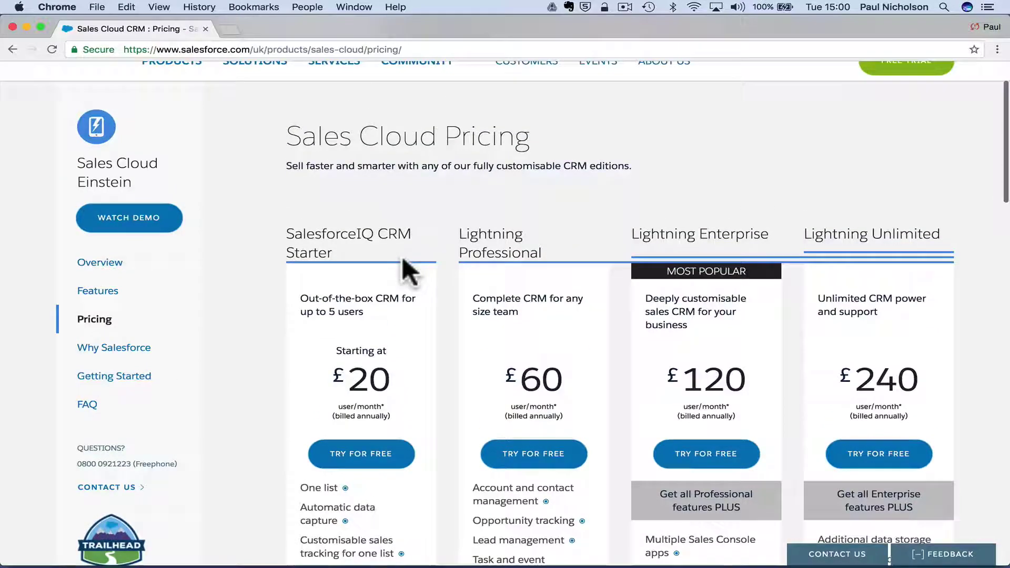
pyautogui.scroll(-7, 403, 258)
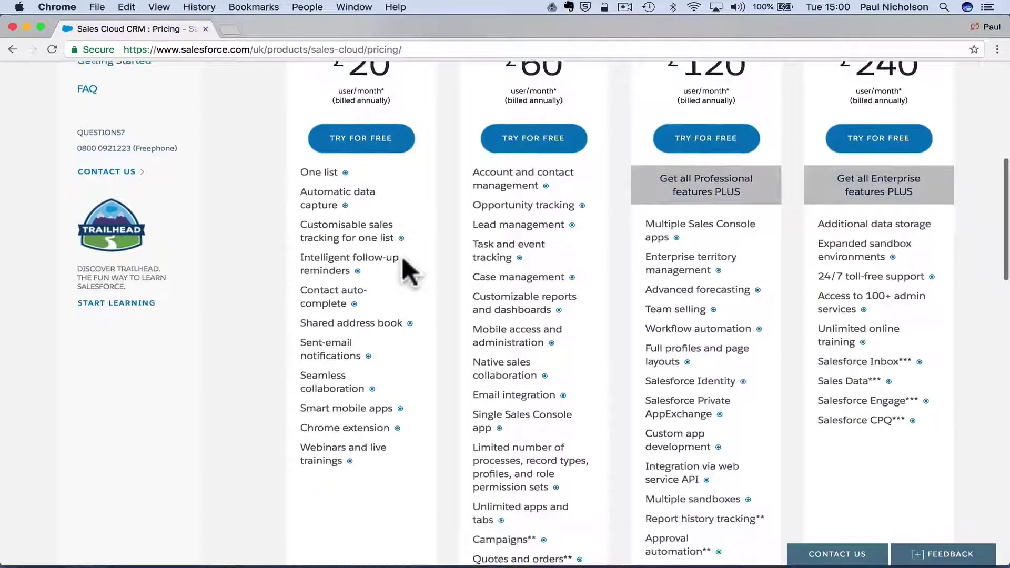
pyautogui.scroll(-8, 403, 259)
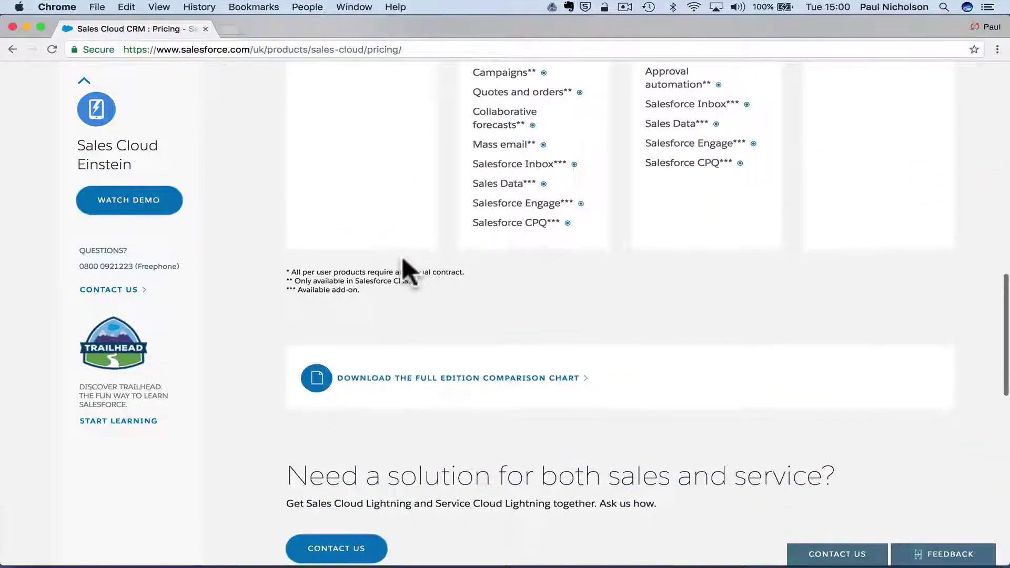
pyautogui.scroll(-4, 403, 258)
pyautogui.scroll(20, 403, 263)
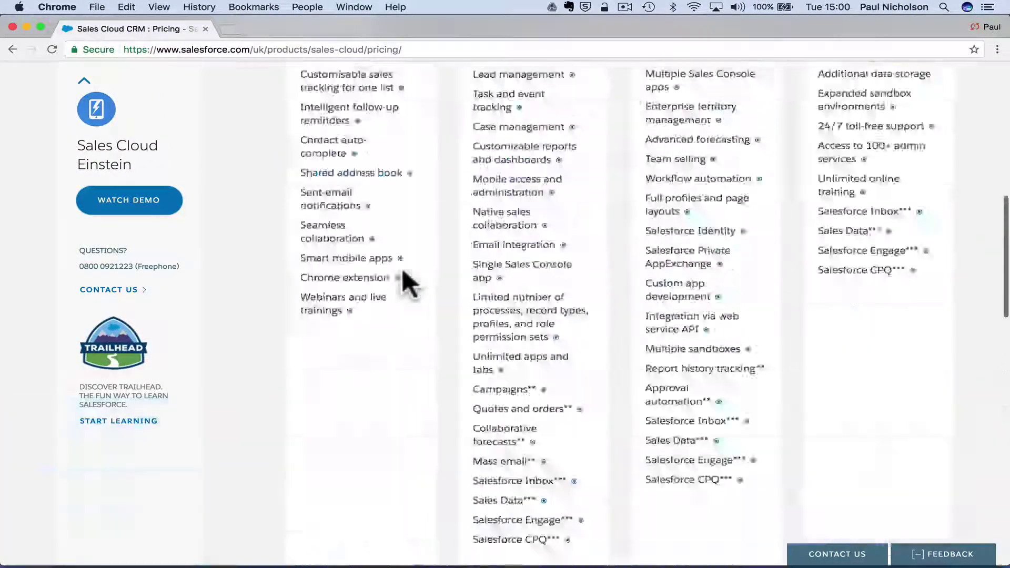
pyautogui.scroll(-4, 403, 271)
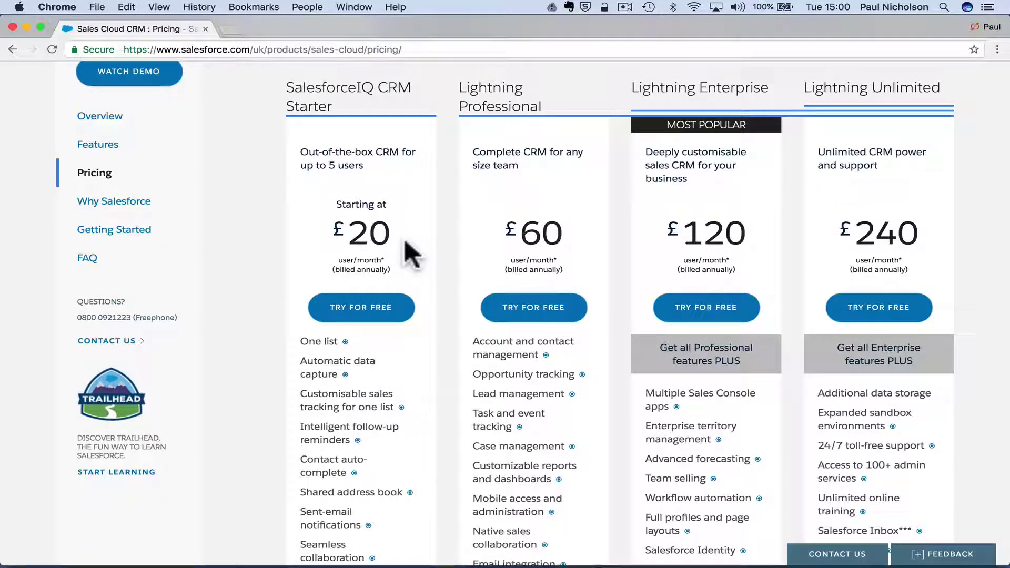
pyautogui.scroll(4, 405, 221)
pyautogui.scroll(-2, 405, 216)
# Start the SalesforceIQ CRM Starter free trial and review its 14-day trial sign-up page.
pyautogui.scroll(-2, 403, 212)
pyautogui.click(402, 332)
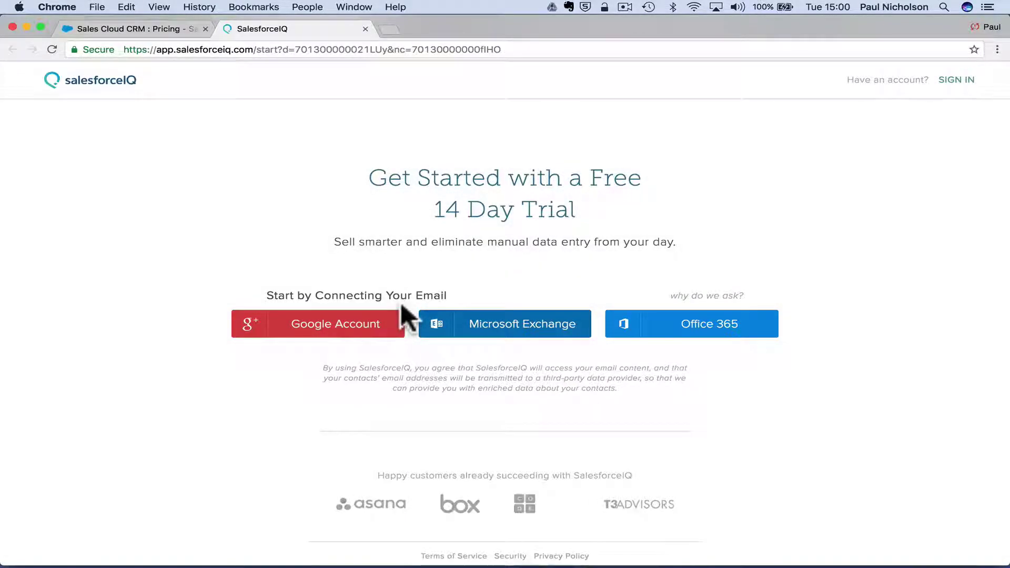
pyautogui.scroll(-2, 470, 282)
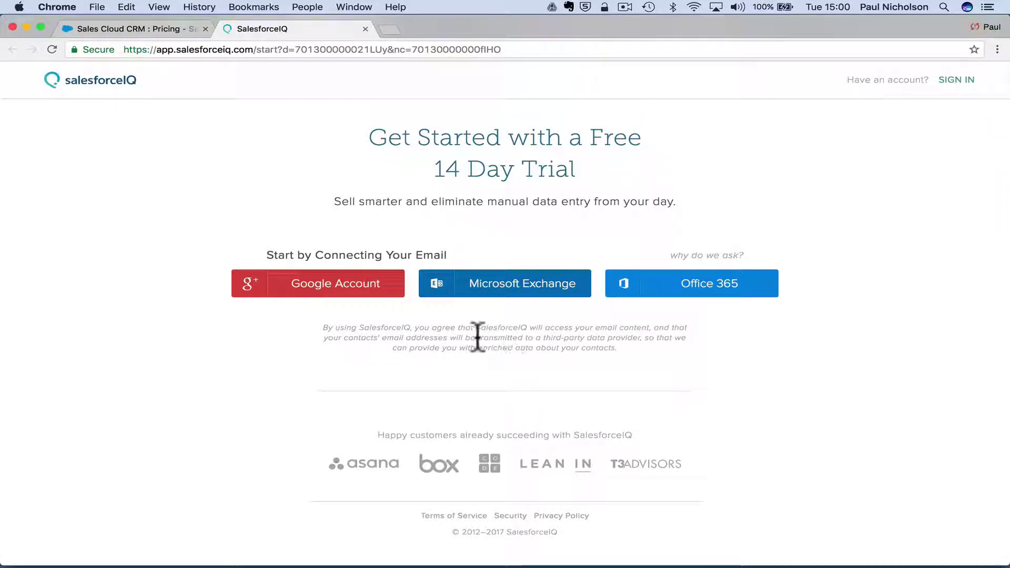
pyautogui.click(358, 255)
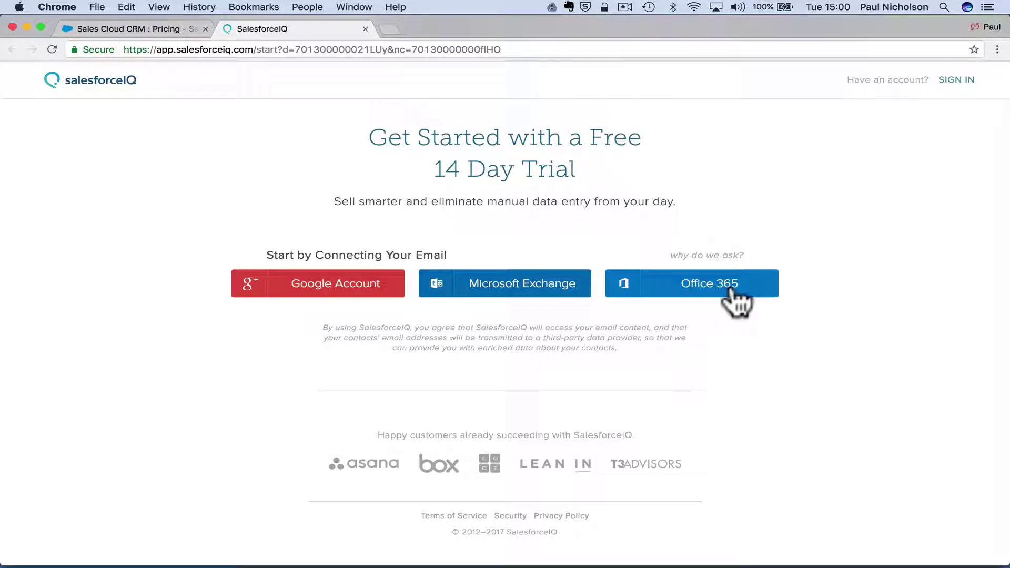
pyautogui.moveTo(736, 253)
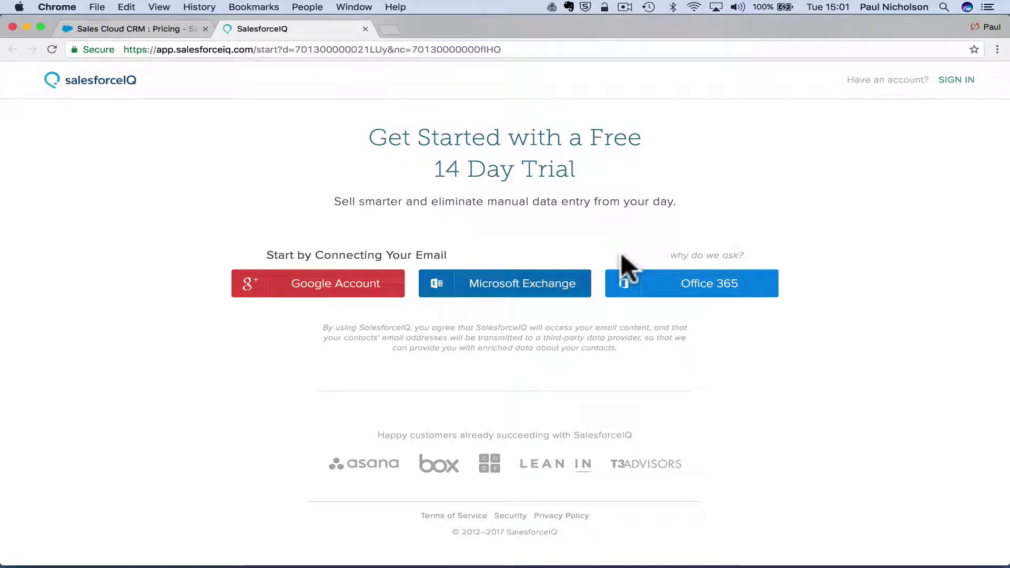
pyautogui.scroll(-2, 514, 323)
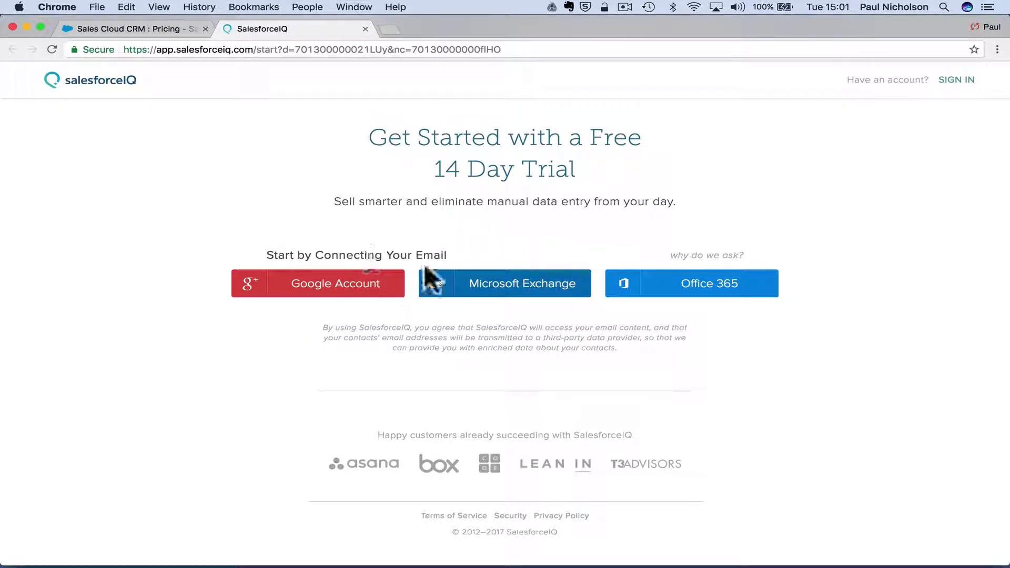
# Try the Office 365 and Microsoft Exchange connection options, then back out to the provider choices.
pyautogui.click(640, 286)
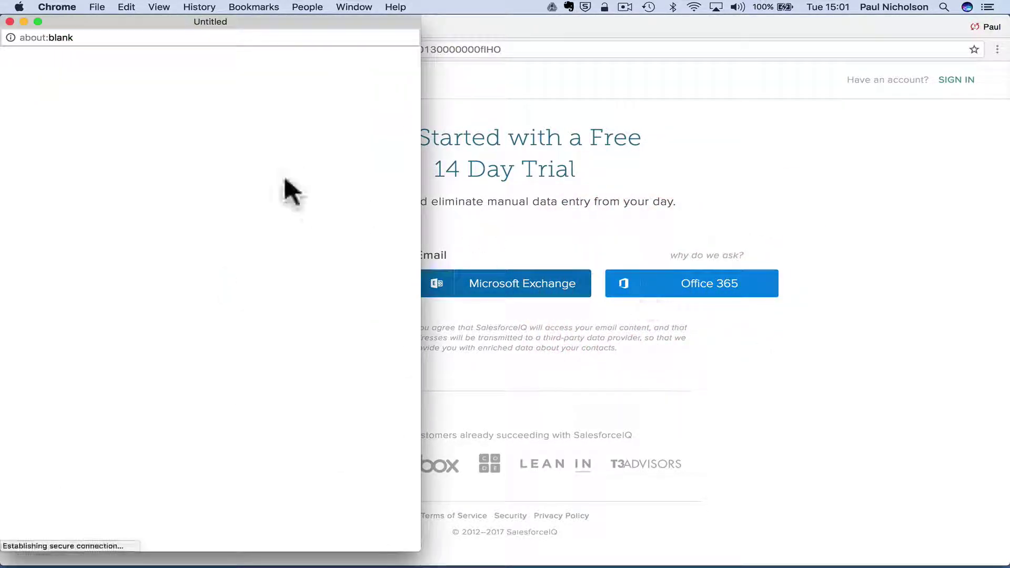
pyautogui.click(10, 22)
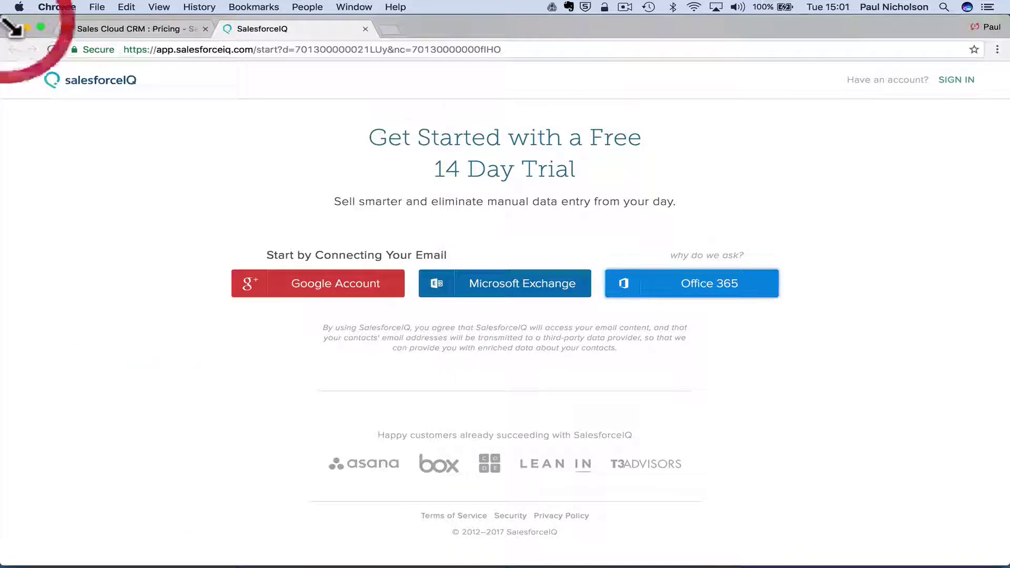
pyautogui.click(480, 291)
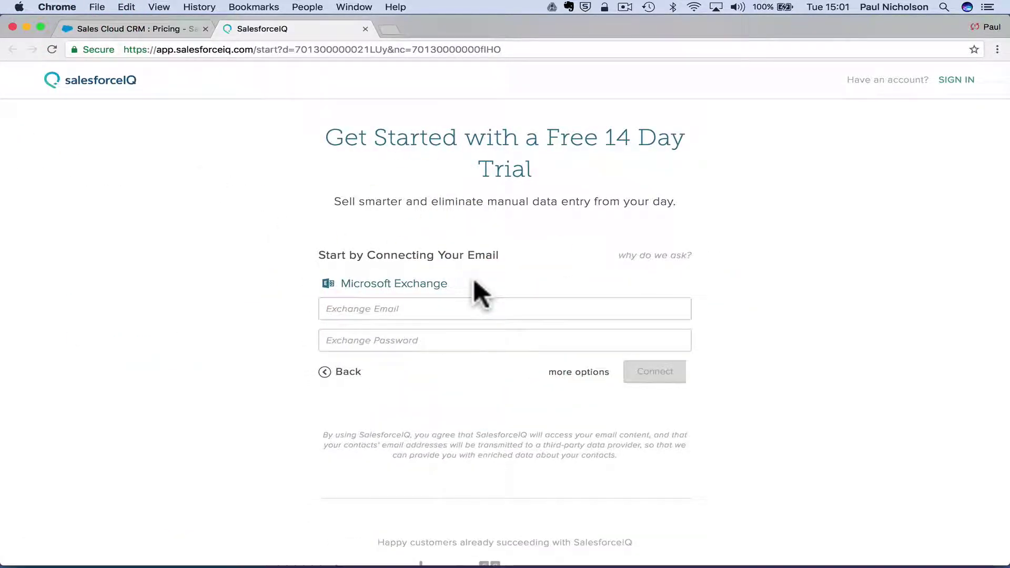
pyautogui.click(449, 309)
pyautogui.click(350, 372)
# Connect the Google account and allow SalesforceIQ access to it.
pyautogui.tripleClick(416, 371)
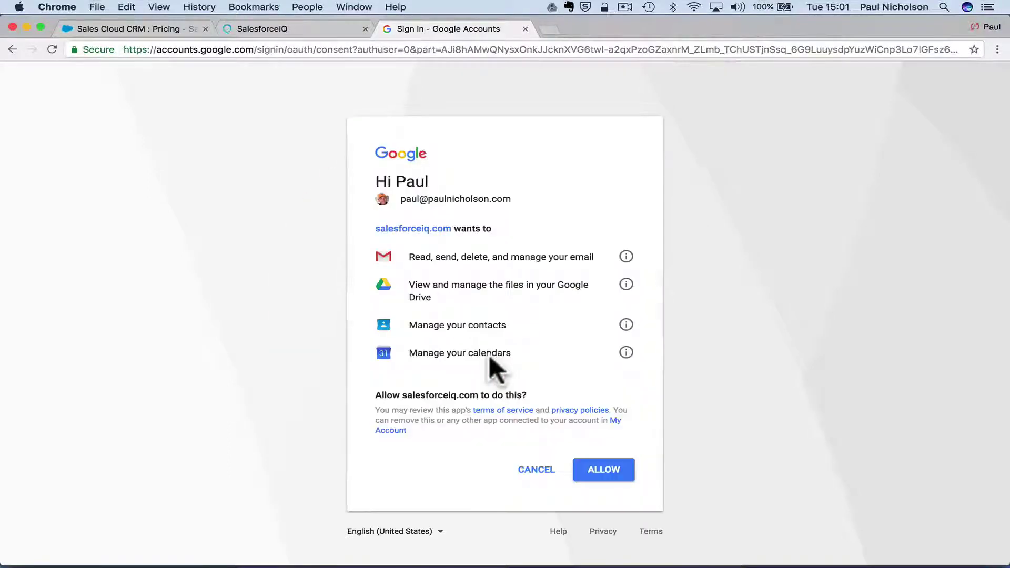
pyautogui.click(592, 468)
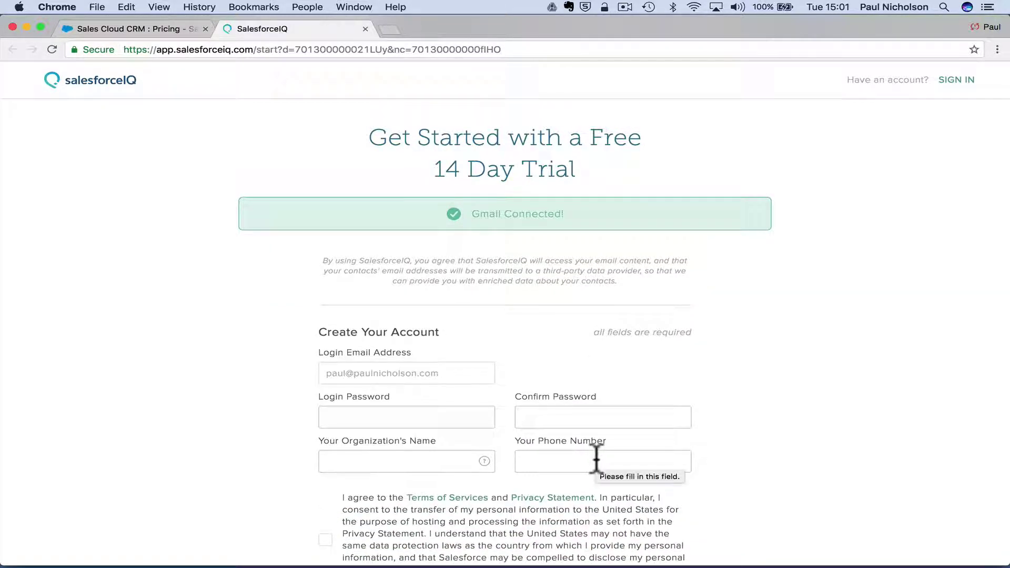
pyautogui.scroll(-2, 596, 460)
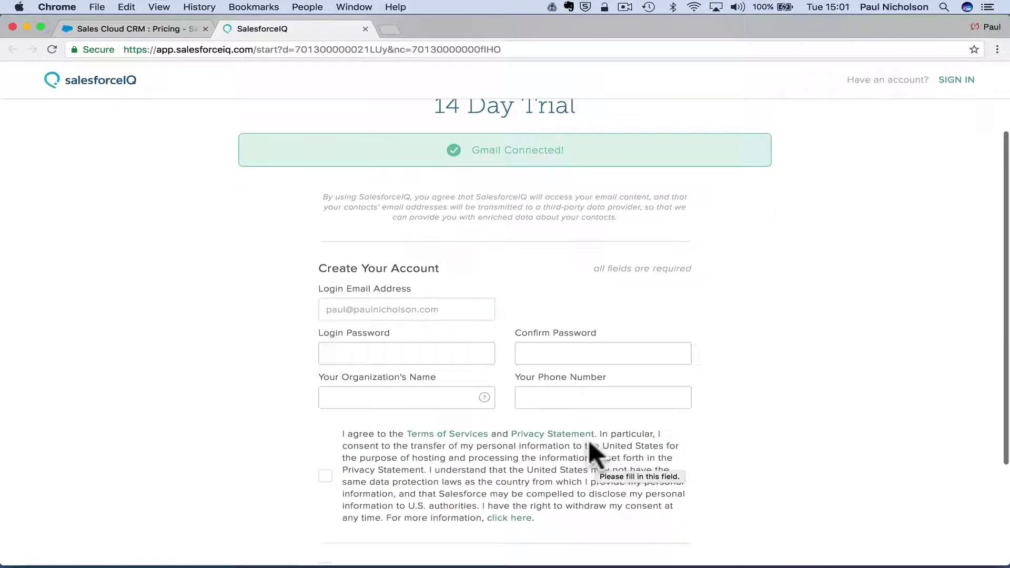
# Enter and confirm the login password, and fill in organization Happy-Me Ltd. with its phone number.
pyautogui.click(417, 350)
pyautogui.write('P')
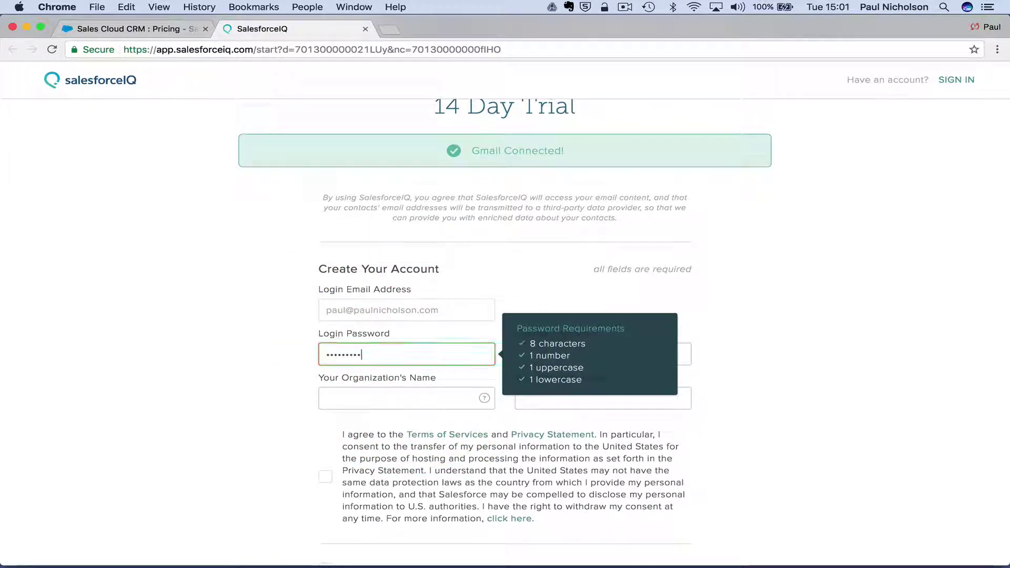
pyautogui.press('Tab')
pyautogui.write('P')
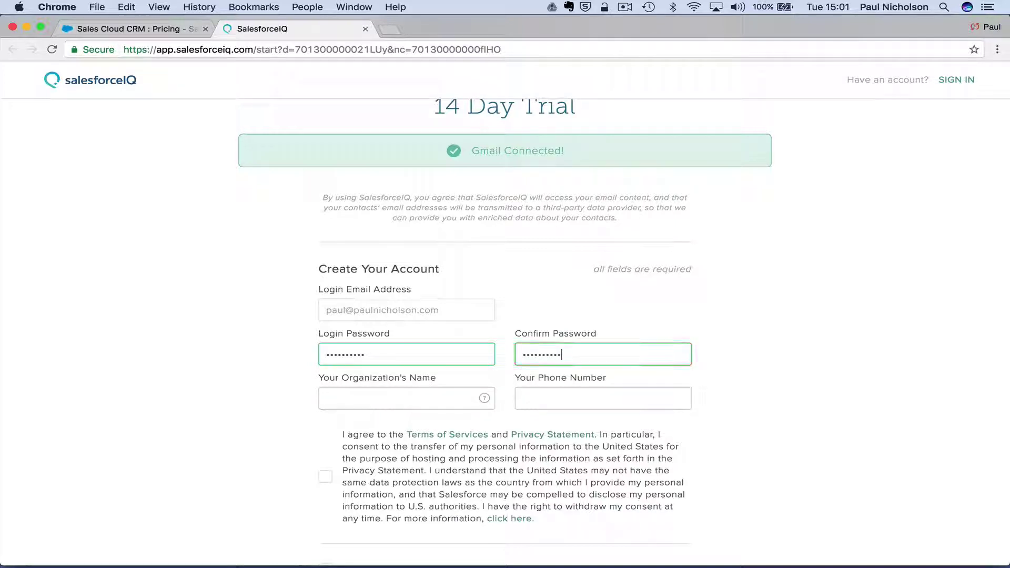
pyautogui.click(418, 398)
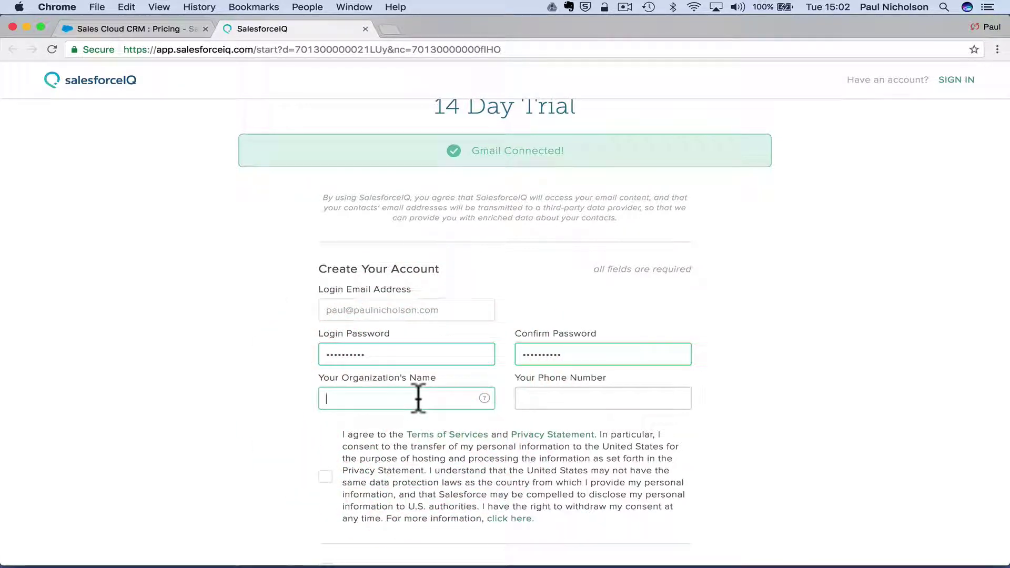
pyautogui.write('Happy-Me Ltd.')
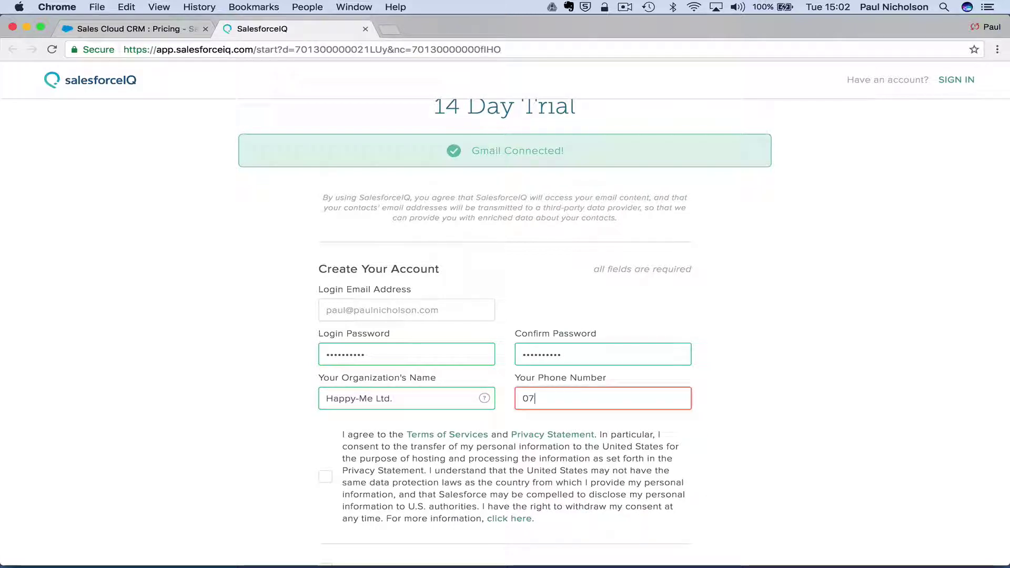
# Accept the terms of service and privacy statement and sign up.
pyautogui.scroll(-5, 408, 388)
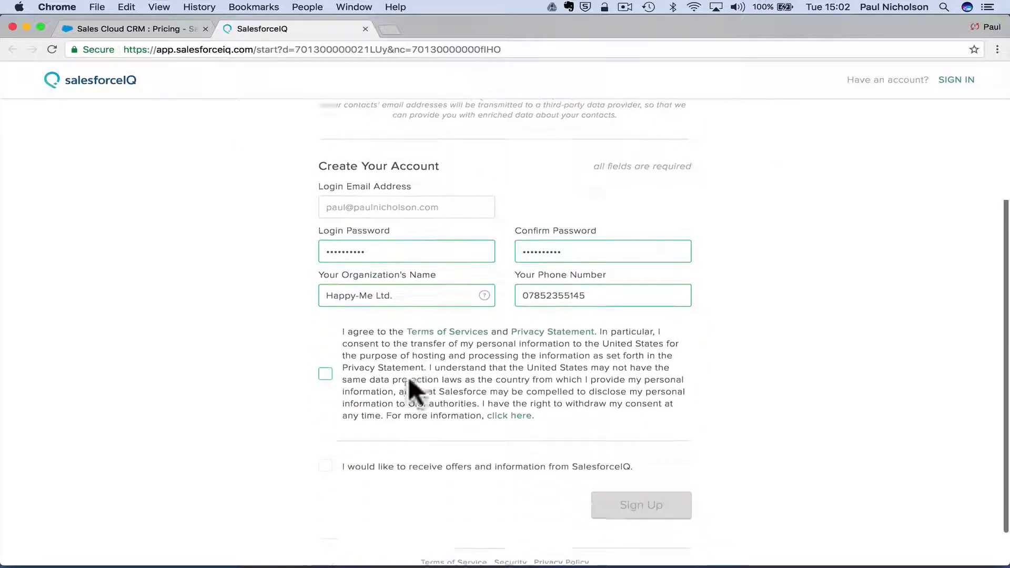
pyautogui.click(325, 328)
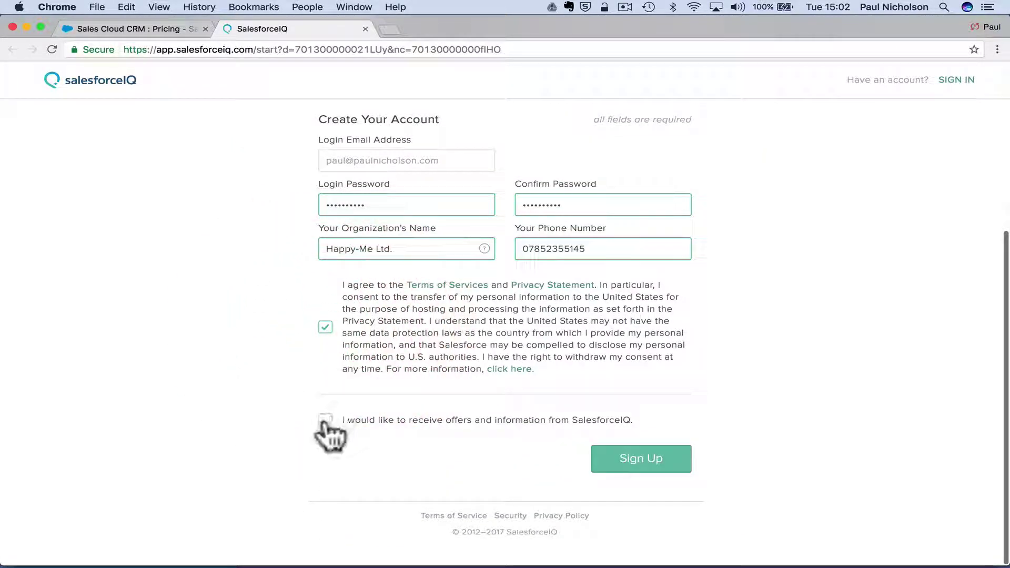
pyautogui.click(625, 456)
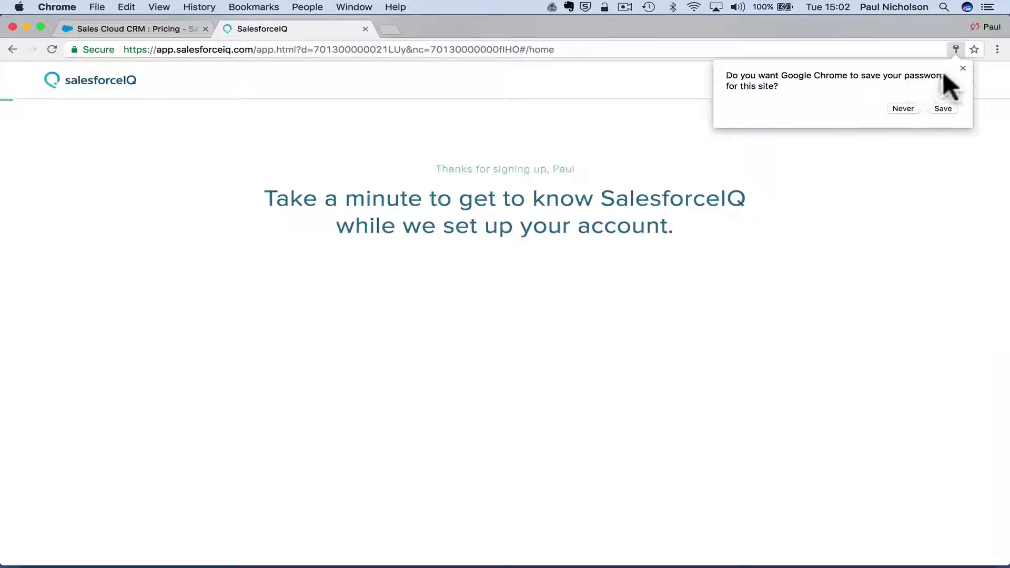
# Dismiss the save-password prompt, start the basics tutorial and go through the Lists section.
pyautogui.click(962, 68)
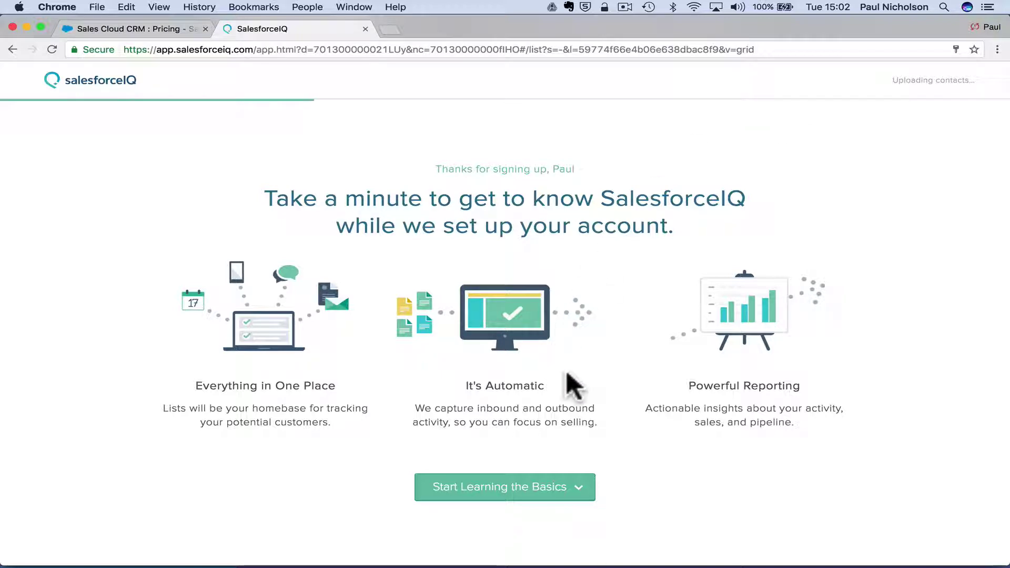
pyautogui.click(534, 486)
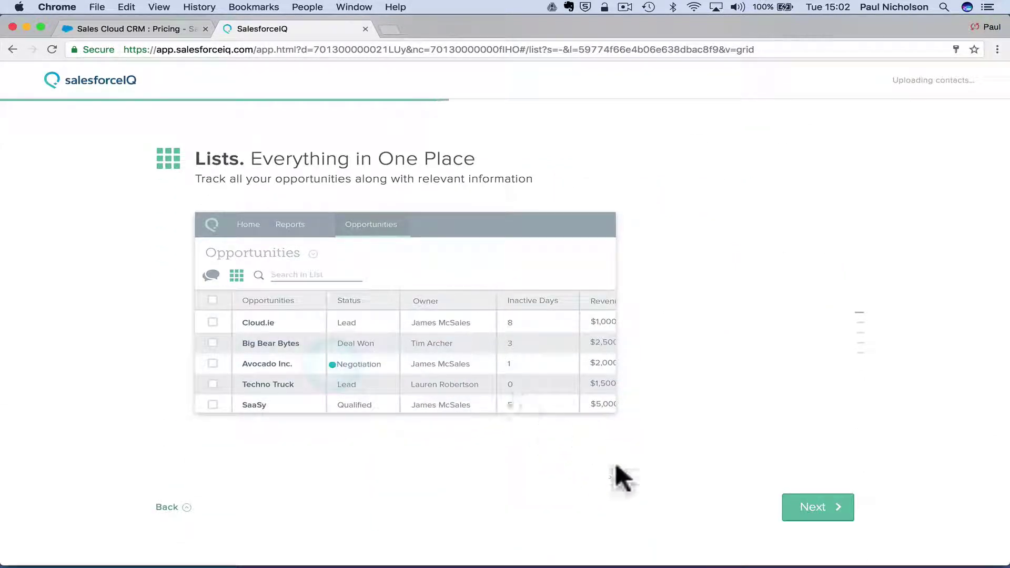
pyautogui.click(809, 504)
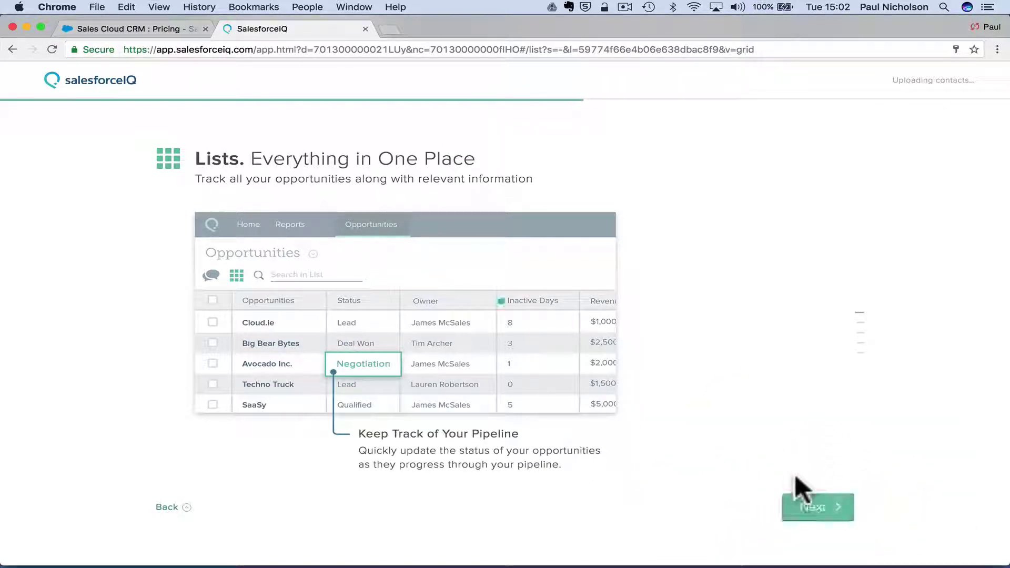
pyautogui.click(814, 500)
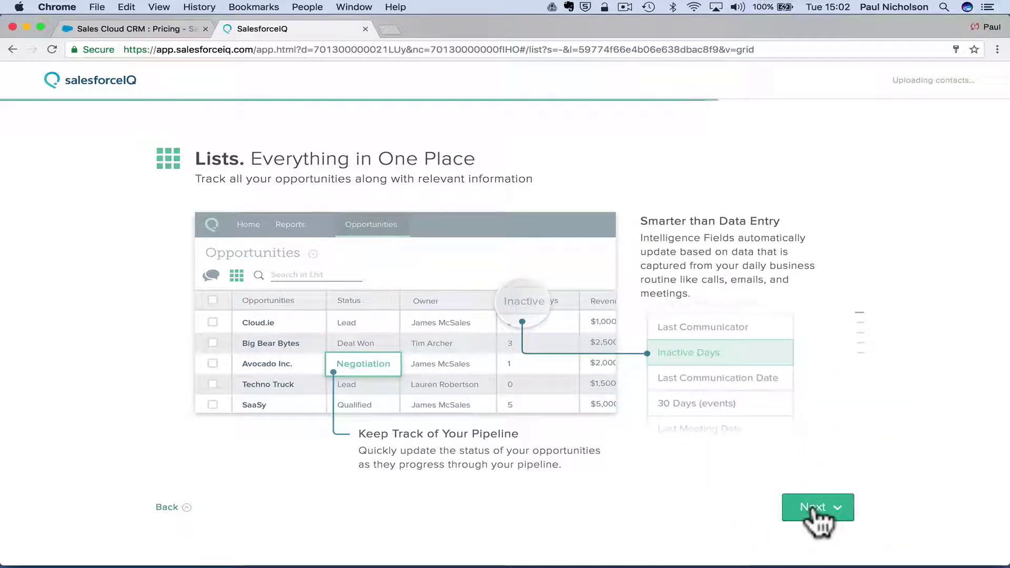
pyautogui.click(815, 510)
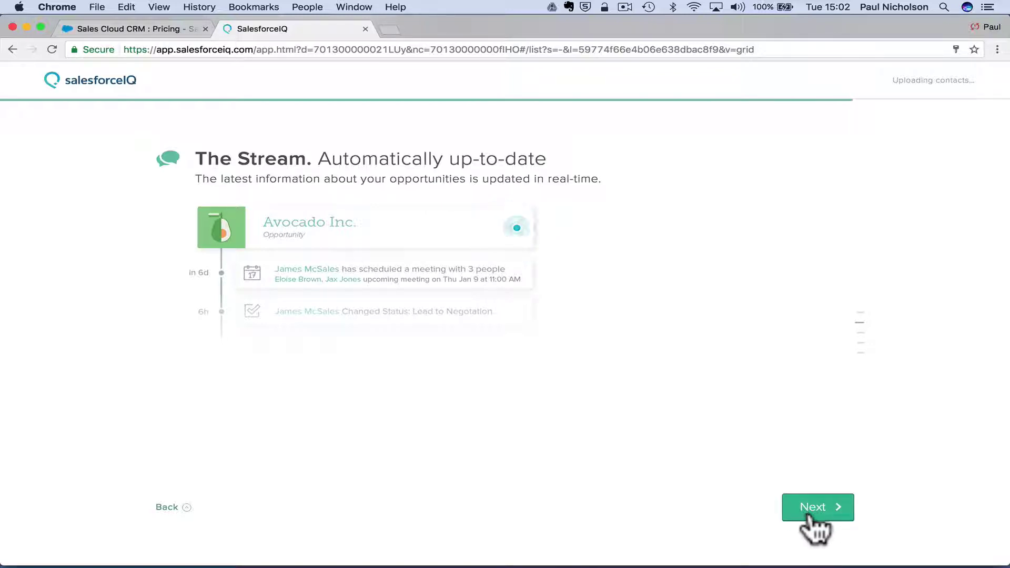
# Step through The Stream and Reports sections up to the pipeline setup step.
pyautogui.click(821, 501)
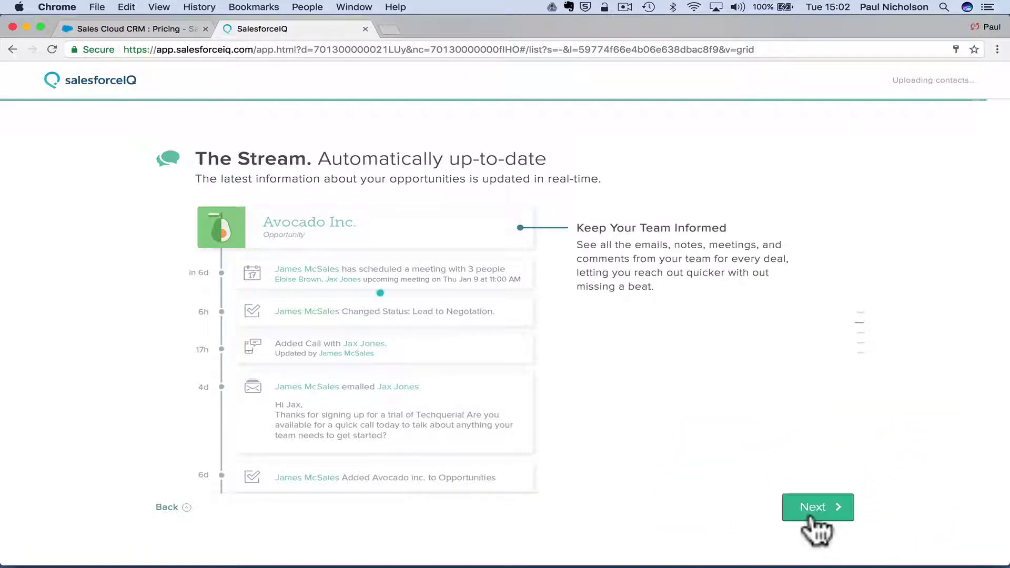
pyautogui.click(816, 506)
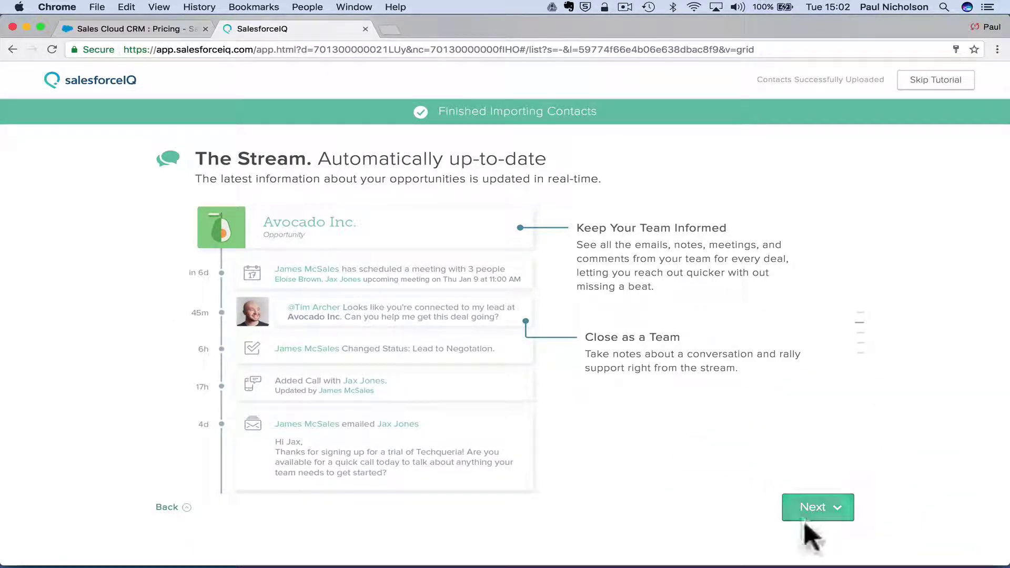
pyautogui.click(814, 513)
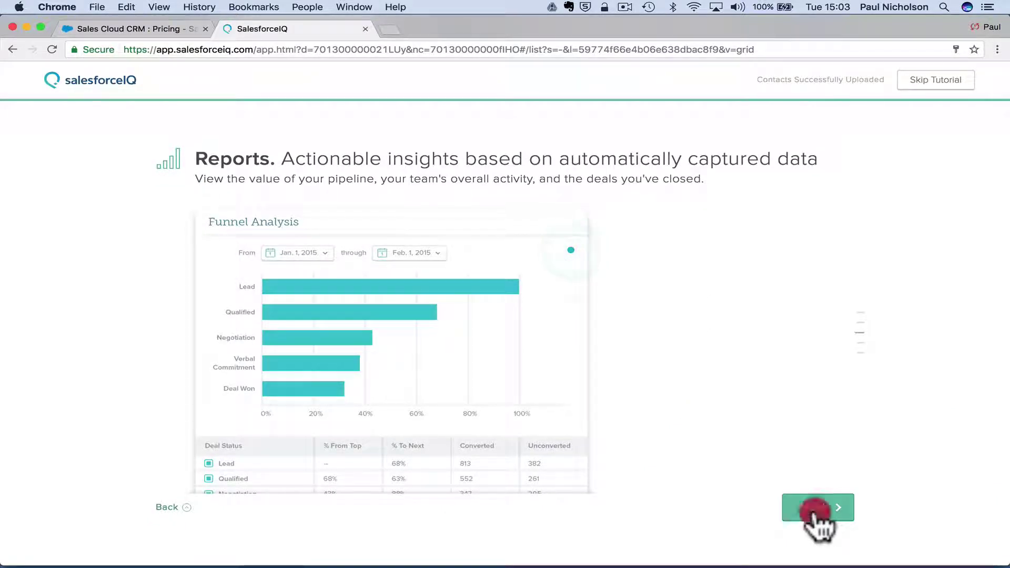
pyautogui.click(813, 510)
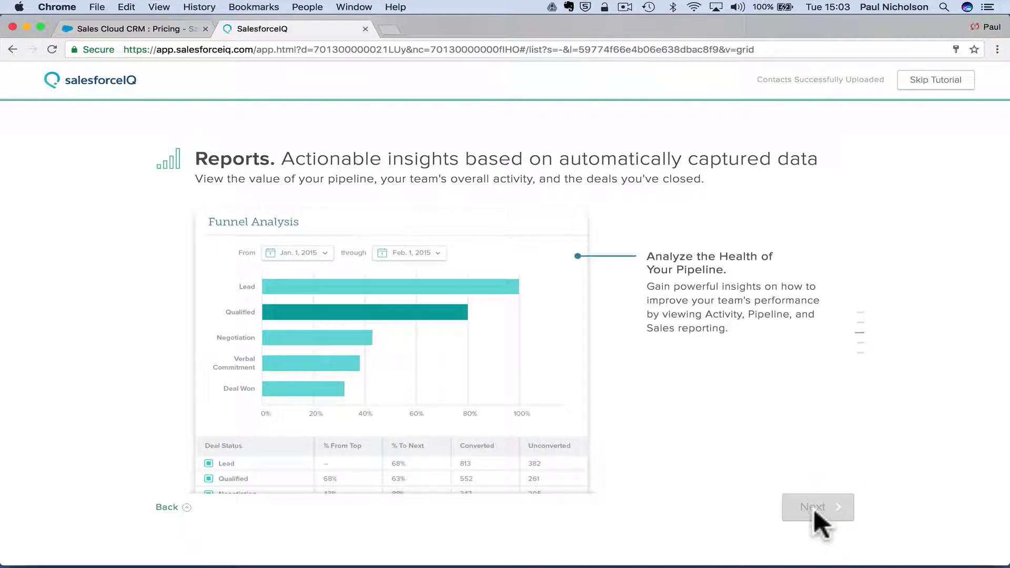
pyautogui.click(813, 509)
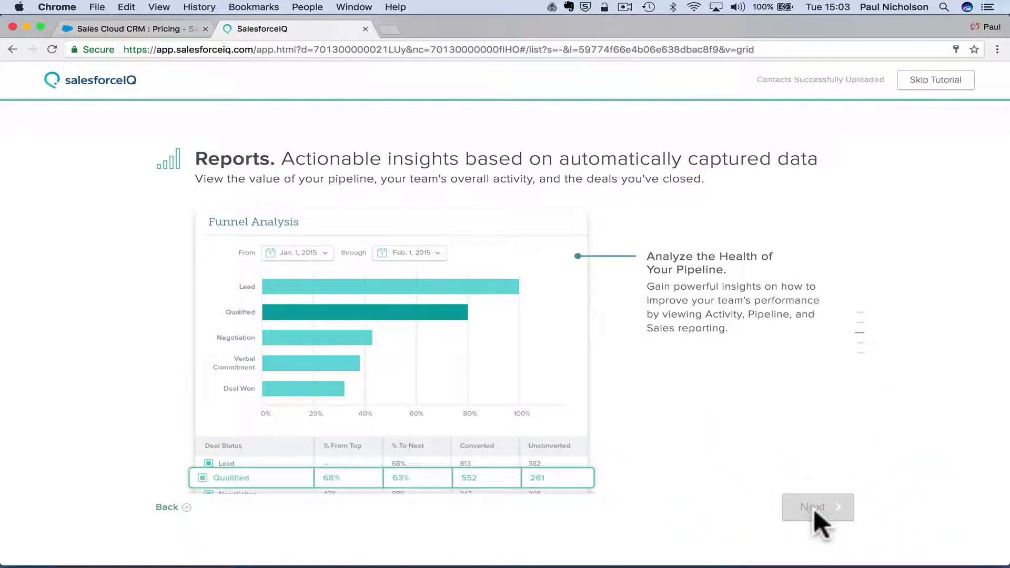
pyautogui.click(813, 509)
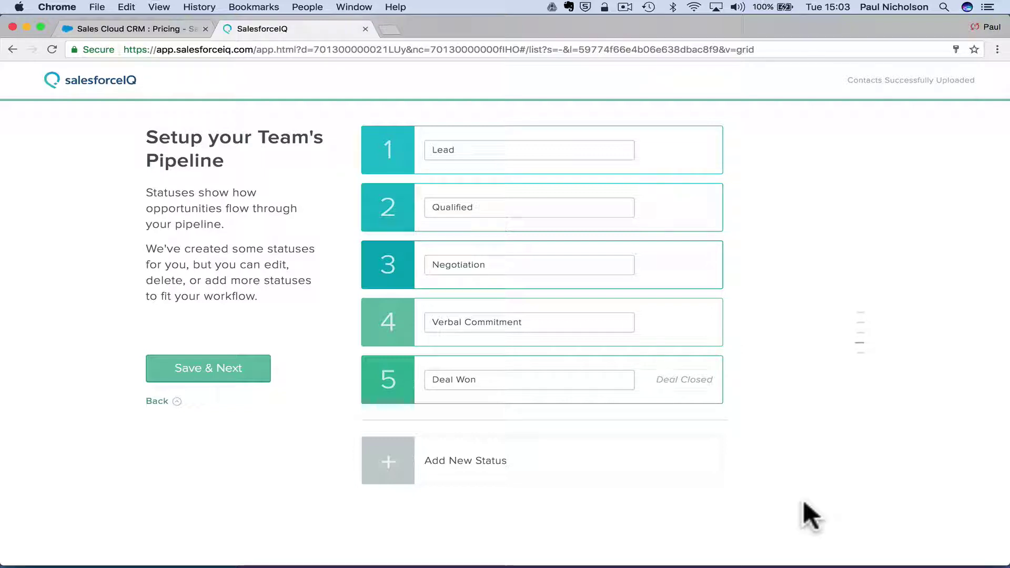
# Keep the five default pipeline statuses, save them, and start the trial on the Opportunities list.
pyautogui.moveTo(378, 548)
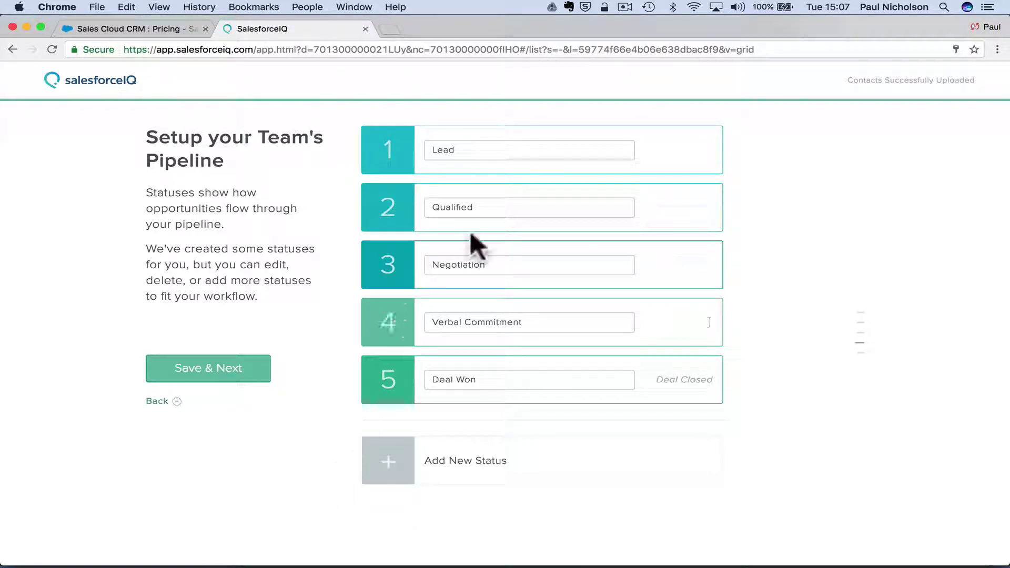
pyautogui.click(478, 157)
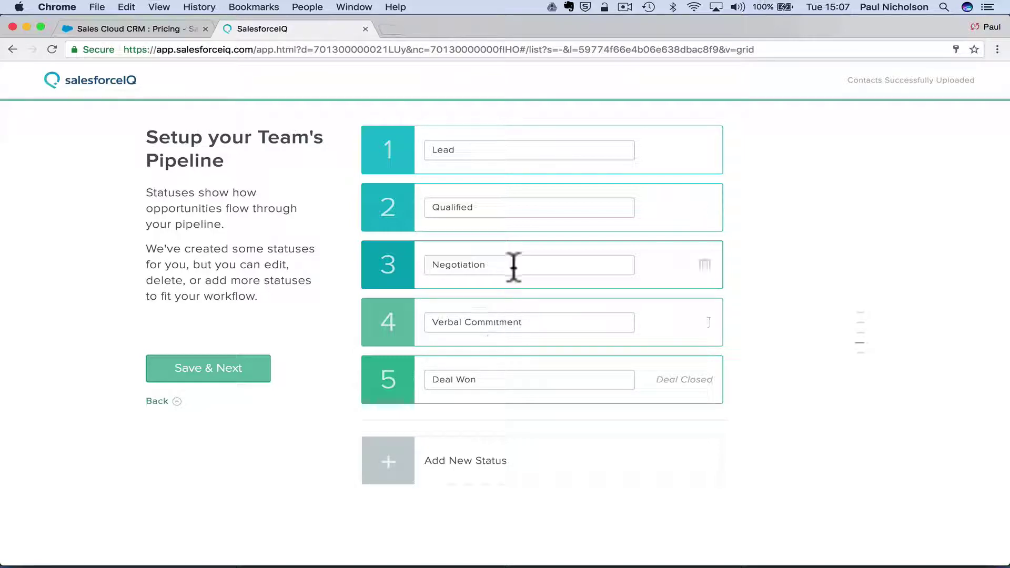
pyautogui.click(237, 370)
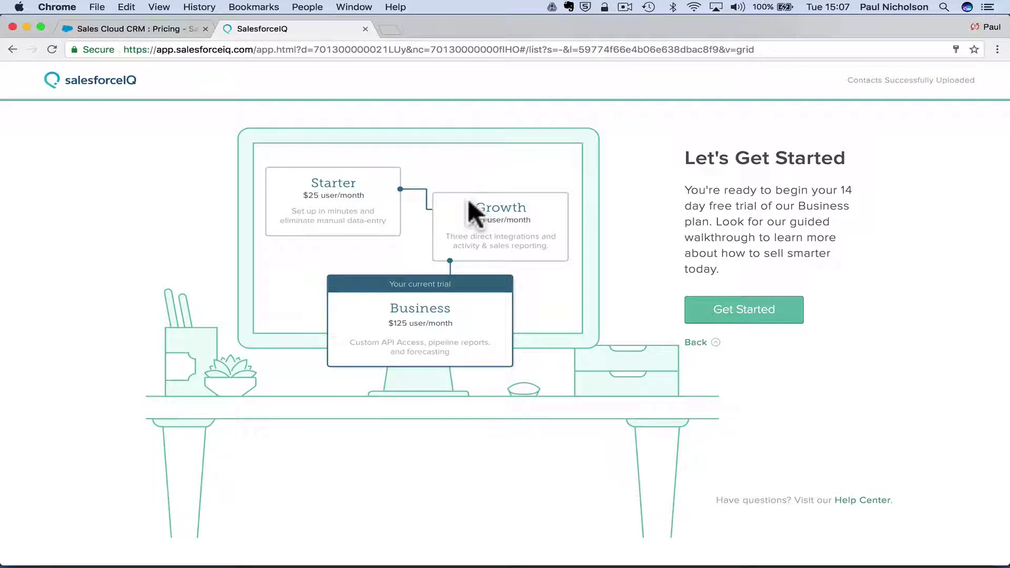
pyautogui.click(728, 318)
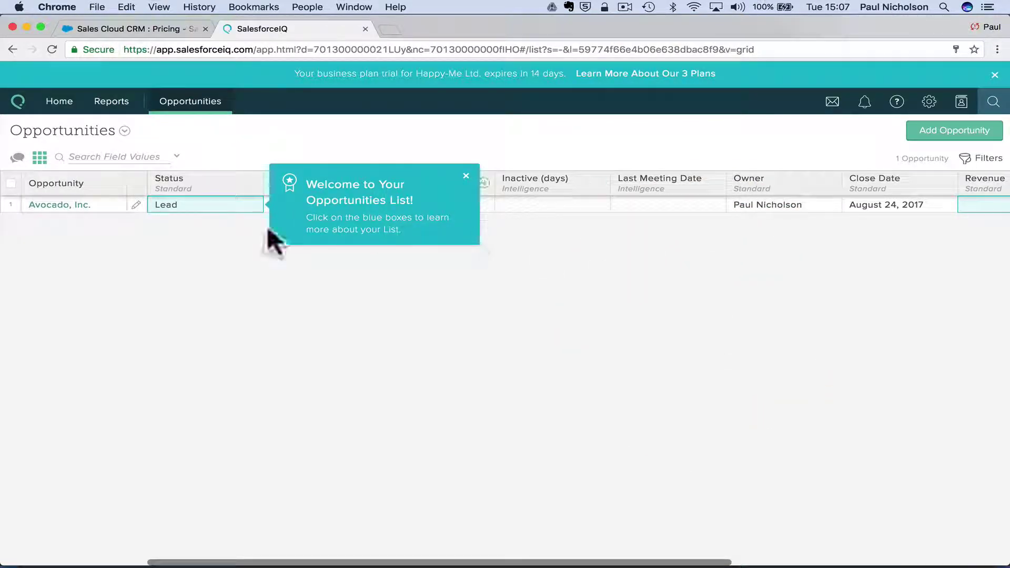
# Set the Avocado, Inc. opportunity status to Qualified.
pyautogui.moveTo(208, 108)
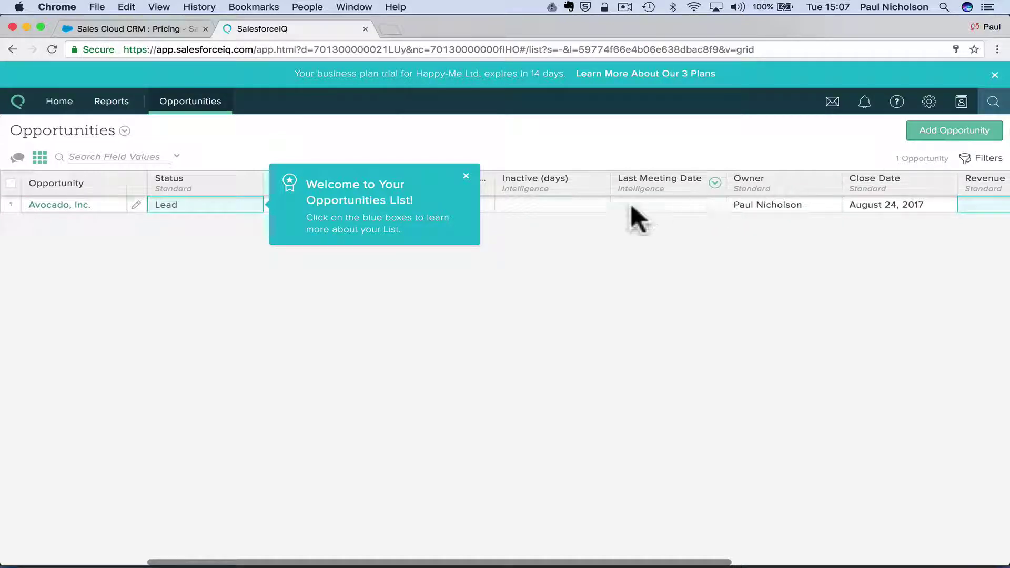
pyautogui.click(213, 208)
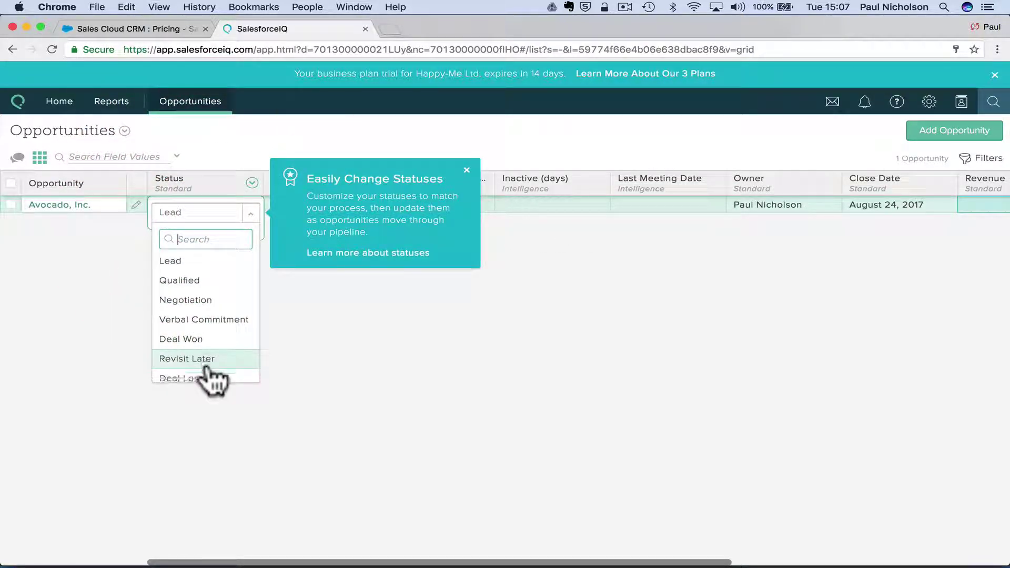
pyautogui.scroll(1, 210, 371)
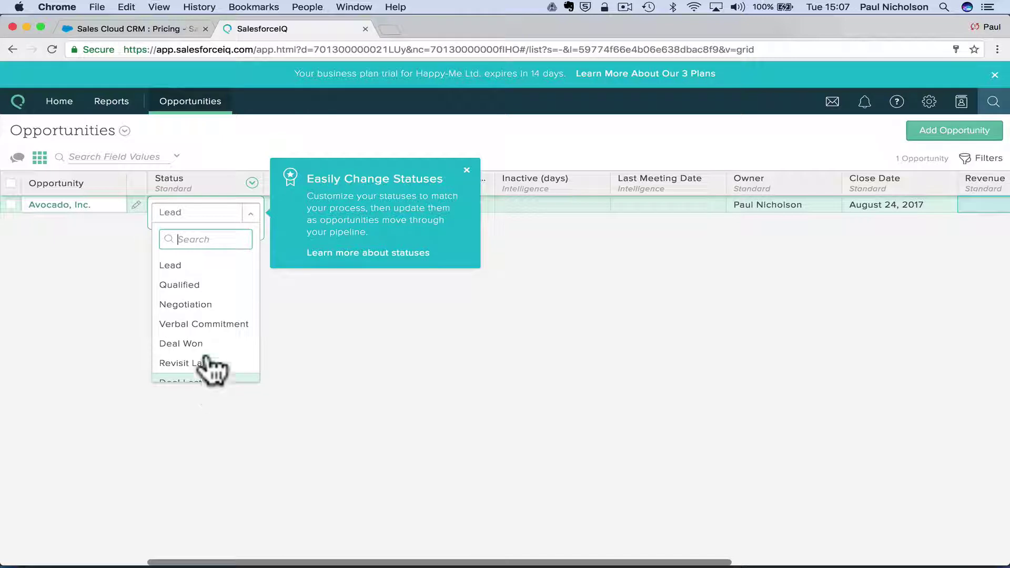
pyautogui.click(198, 285)
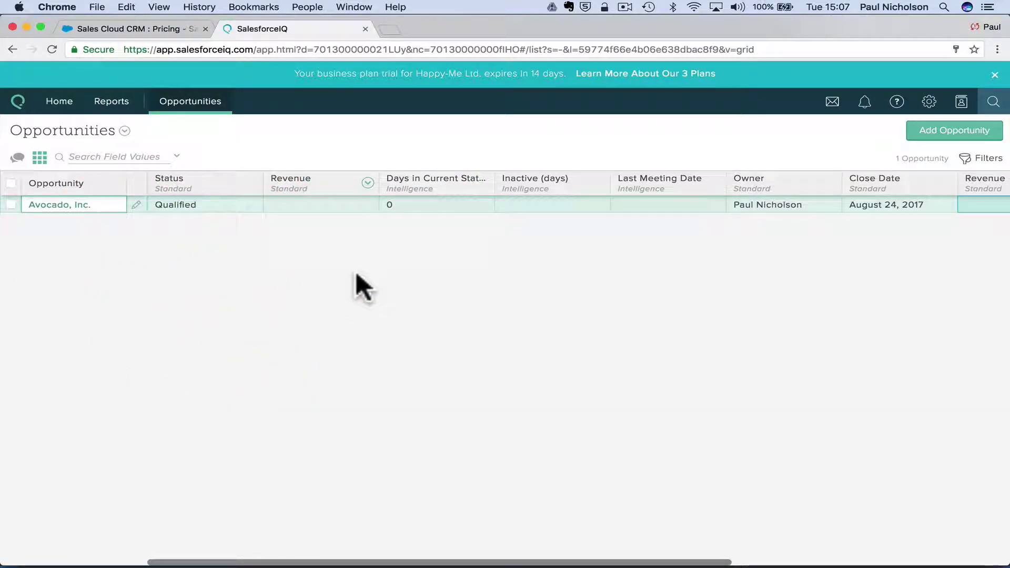
# Enter US$1,000 as Avocado's revenue and open the Avocado, Inc. record.
pyautogui.click(293, 206)
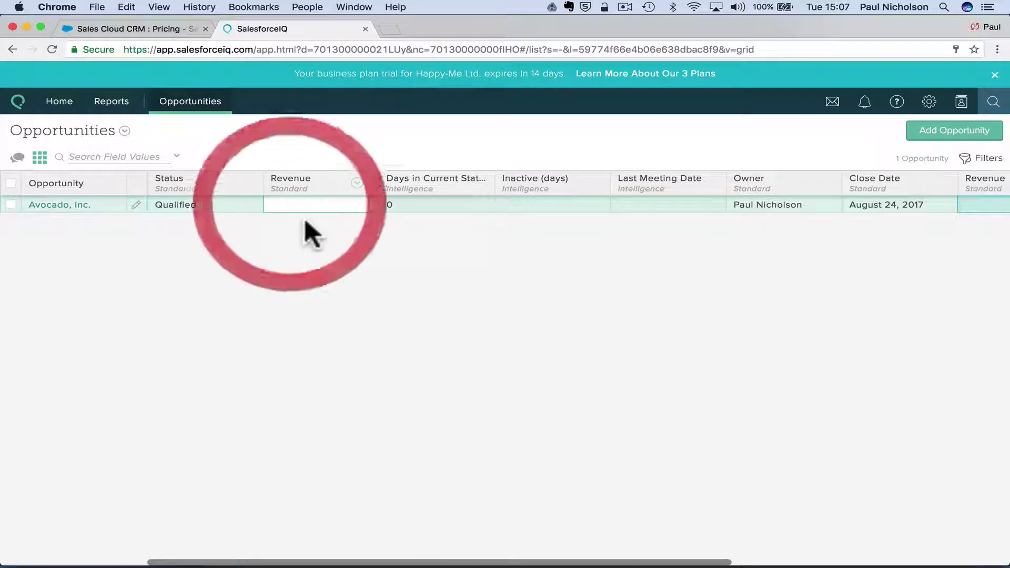
pyautogui.click(298, 204)
pyautogui.click(298, 204)
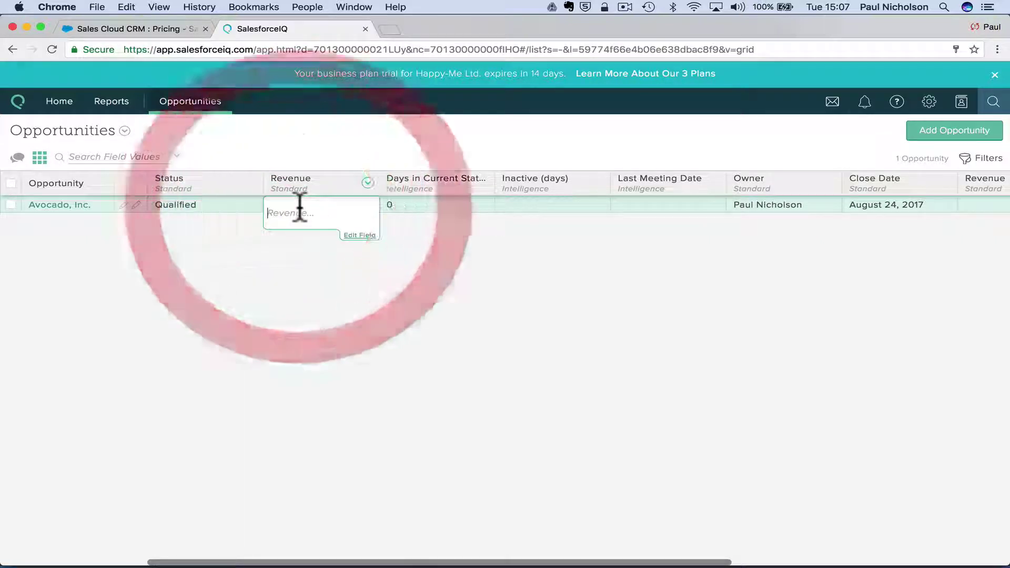
pyautogui.write('100')
pyautogui.press('Tab')
pyautogui.hotkey('shift', 'Tab')
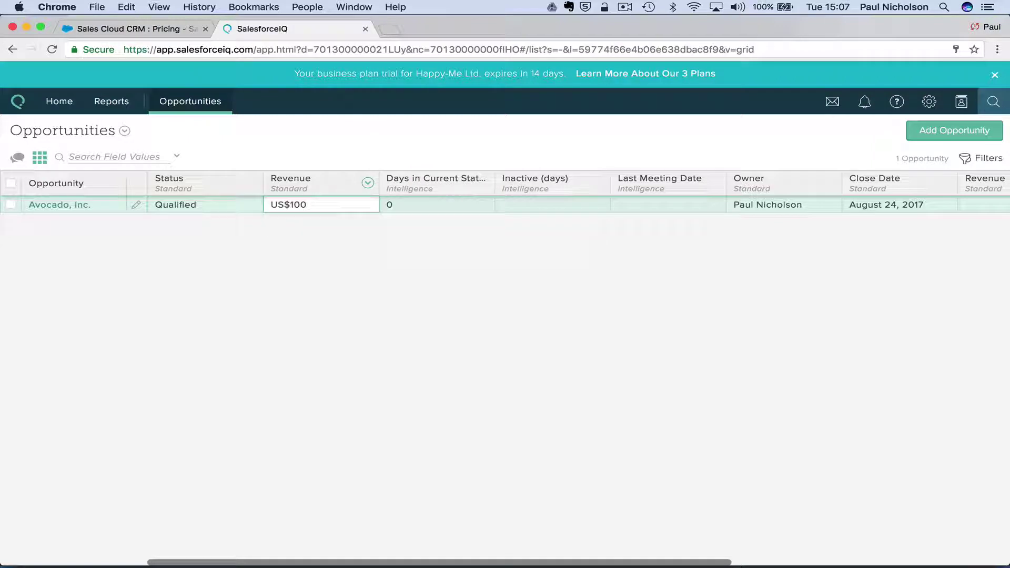
pyautogui.click(332, 208)
pyautogui.write('0')
pyautogui.press('Tab')
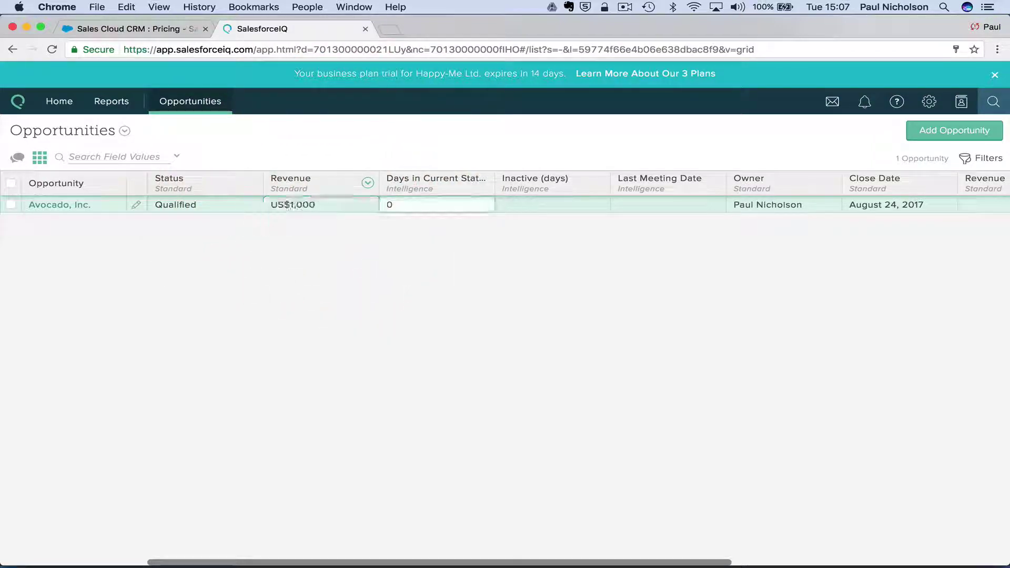
pyautogui.click(103, 205)
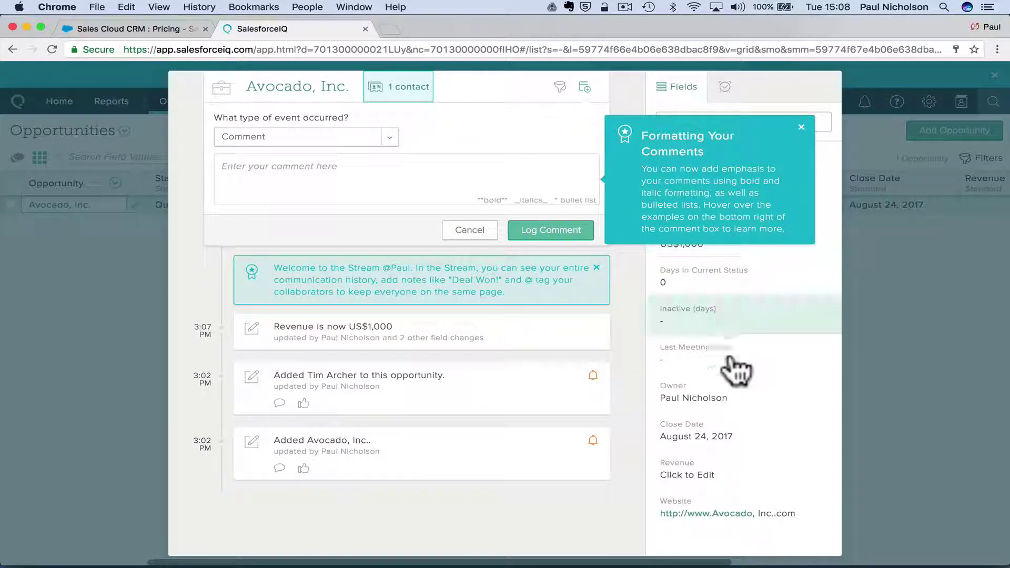
# Dismiss the formatting tip, return to the list and reopen the Avocado, Inc. record.
pyautogui.click(801, 127)
pyautogui.click(870, 295)
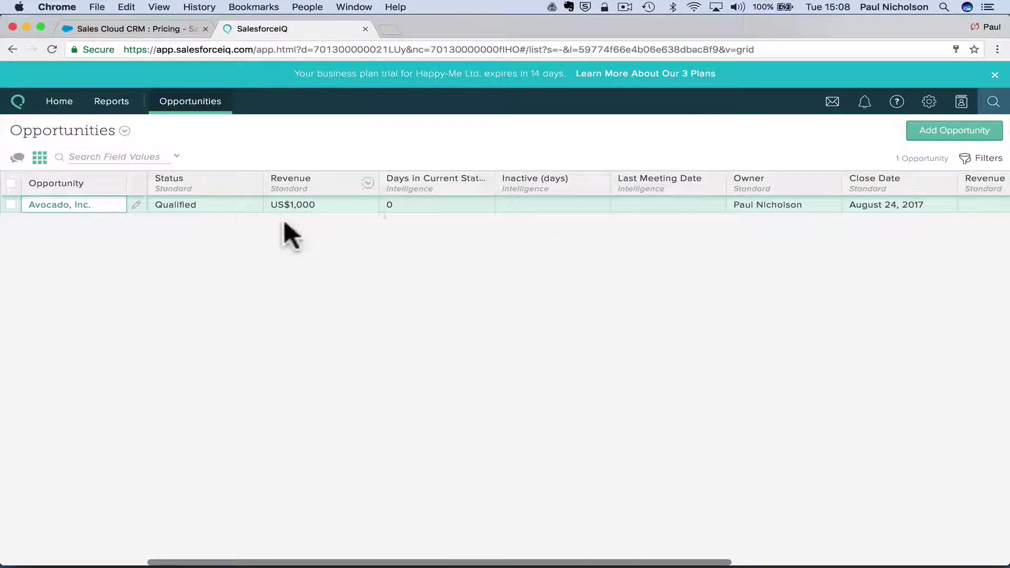
pyautogui.click(223, 210)
pyautogui.click(223, 210)
pyautogui.click(310, 207)
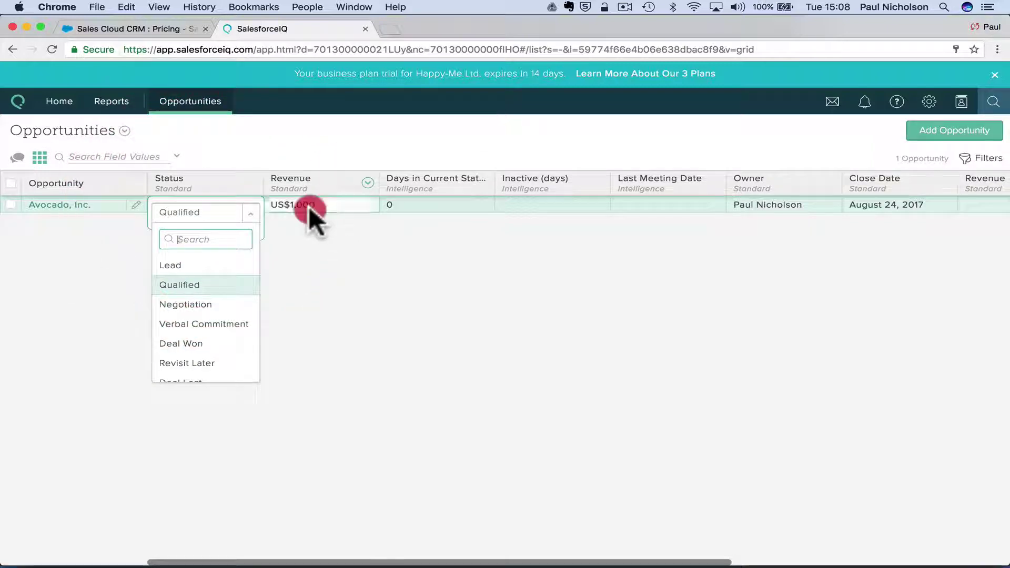
pyautogui.click(61, 205)
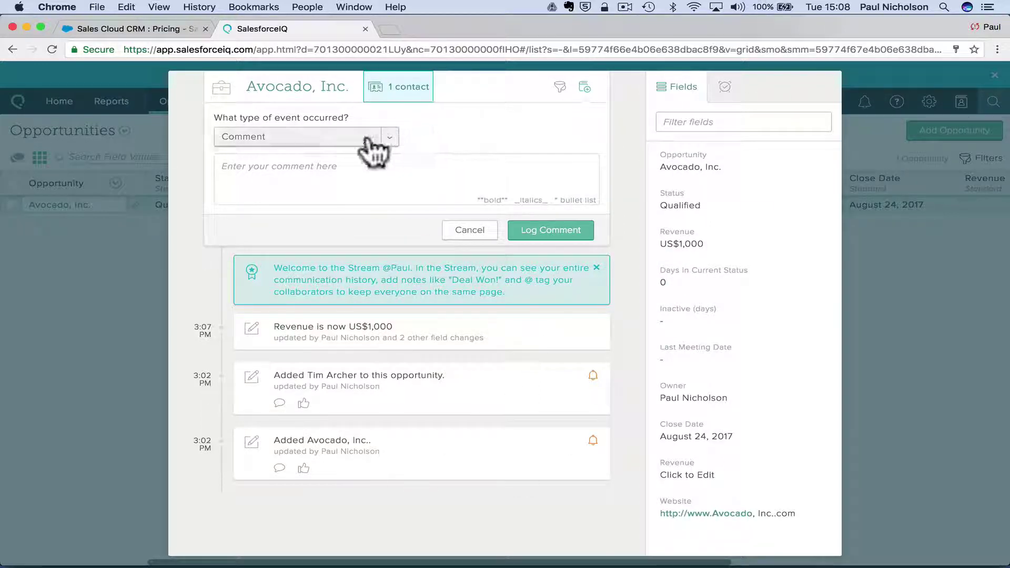
# Log the comment 'New quote being built for CCTV' on Avocado, Inc.
pyautogui.click(323, 185)
pyautogui.write('New quote being built for CCTV')
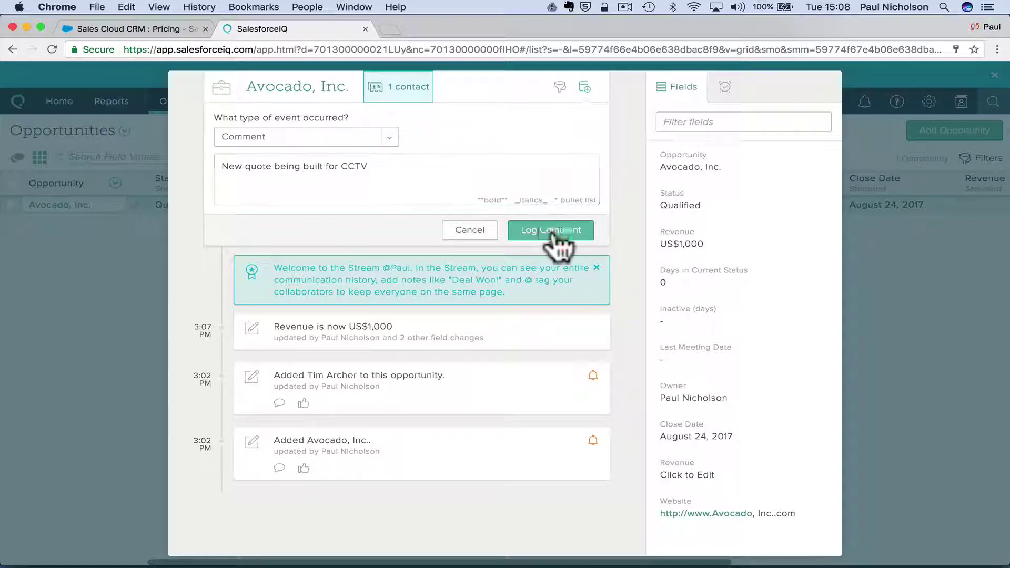
pyautogui.click(552, 231)
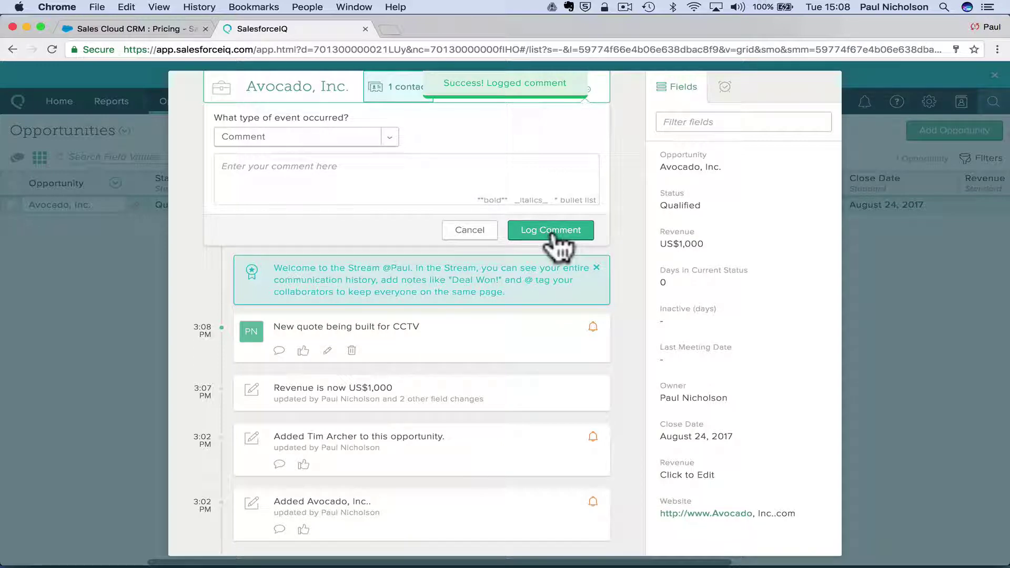
# Post a reply under the CCTV quote comment and return to the Opportunities list.
pyautogui.click(279, 351)
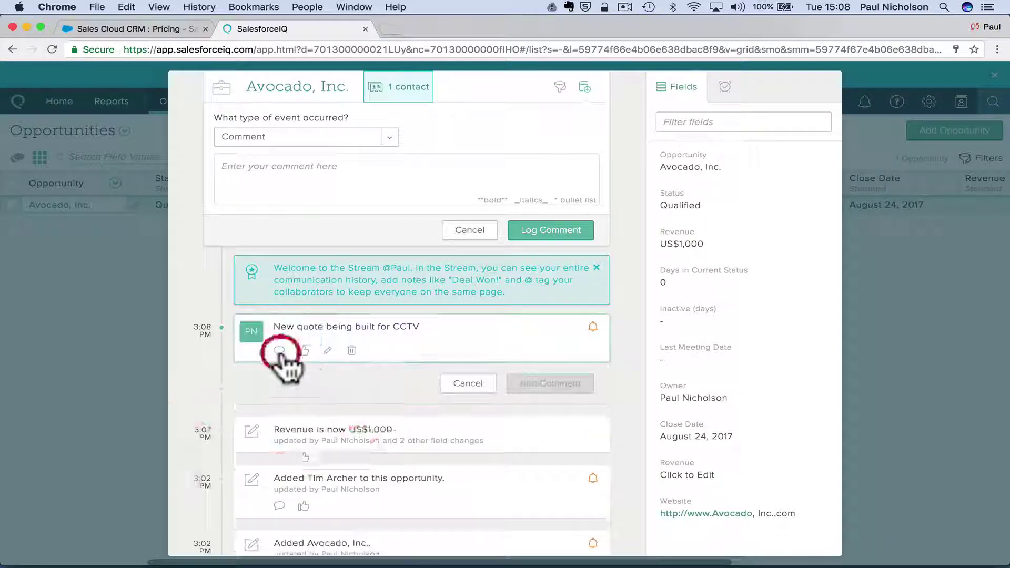
pyautogui.click(302, 377)
pyautogui.write("I'v")
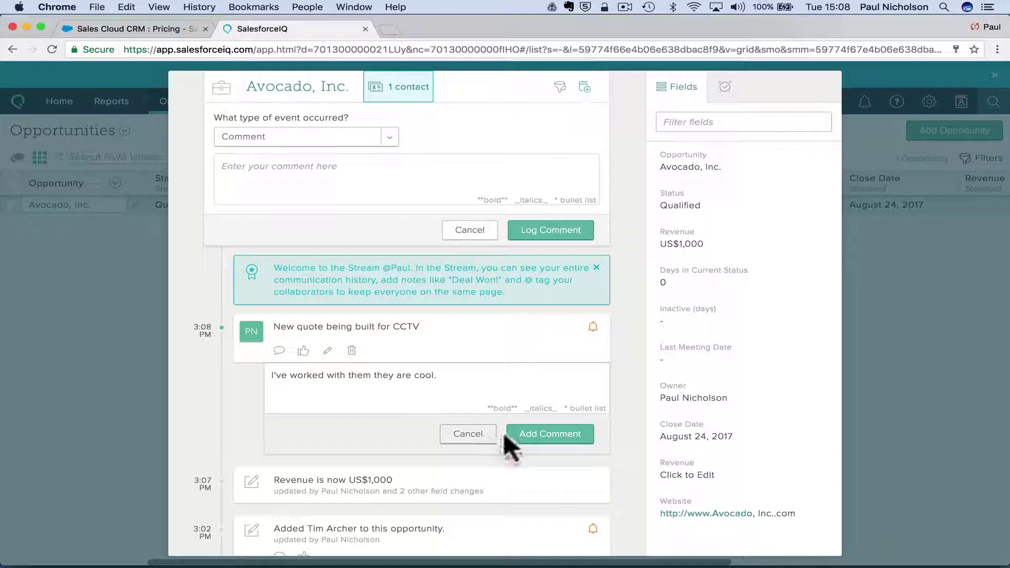
pyautogui.click(524, 434)
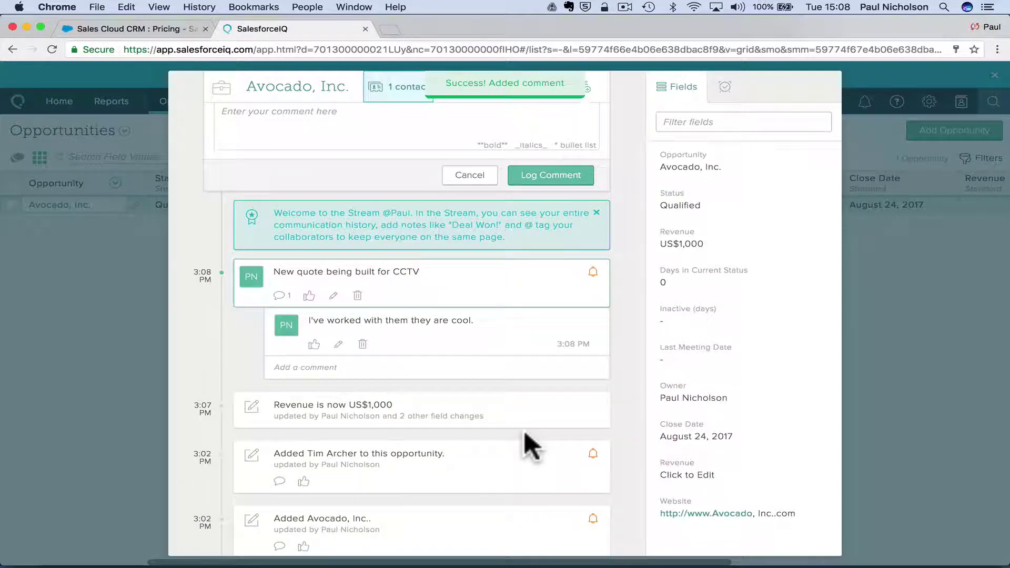
pyautogui.click(887, 279)
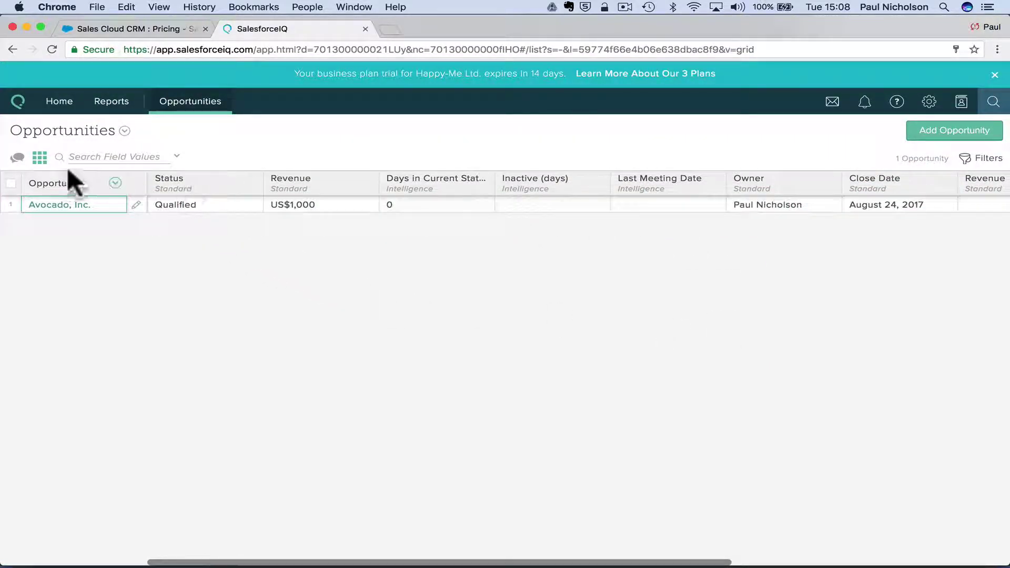
# Start a new opportunity with Joe Black Coffee Bar as its account.
pyautogui.click(909, 135)
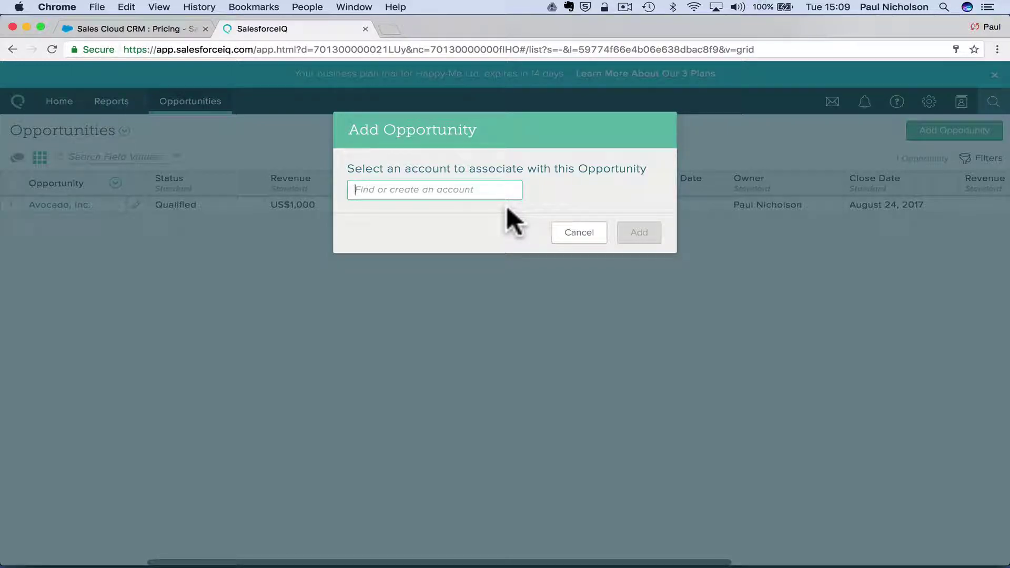
pyautogui.write('Joe Bl')
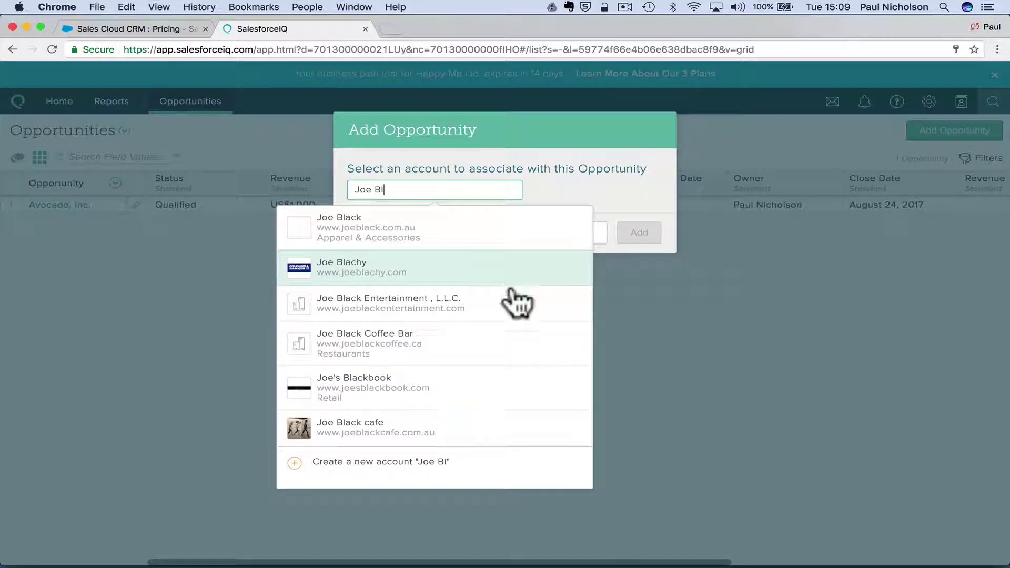
pyautogui.click(501, 338)
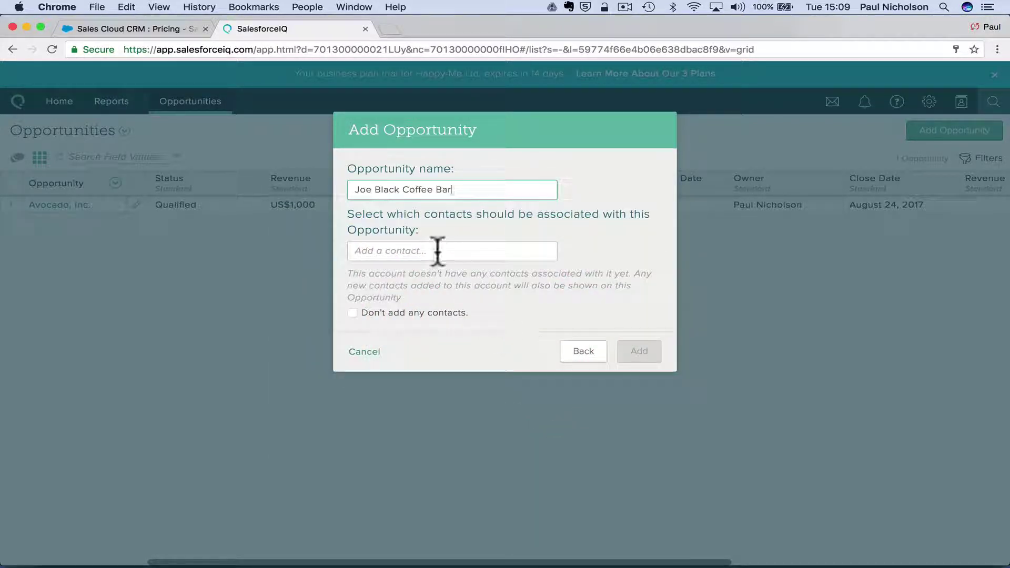
pyautogui.click(436, 250)
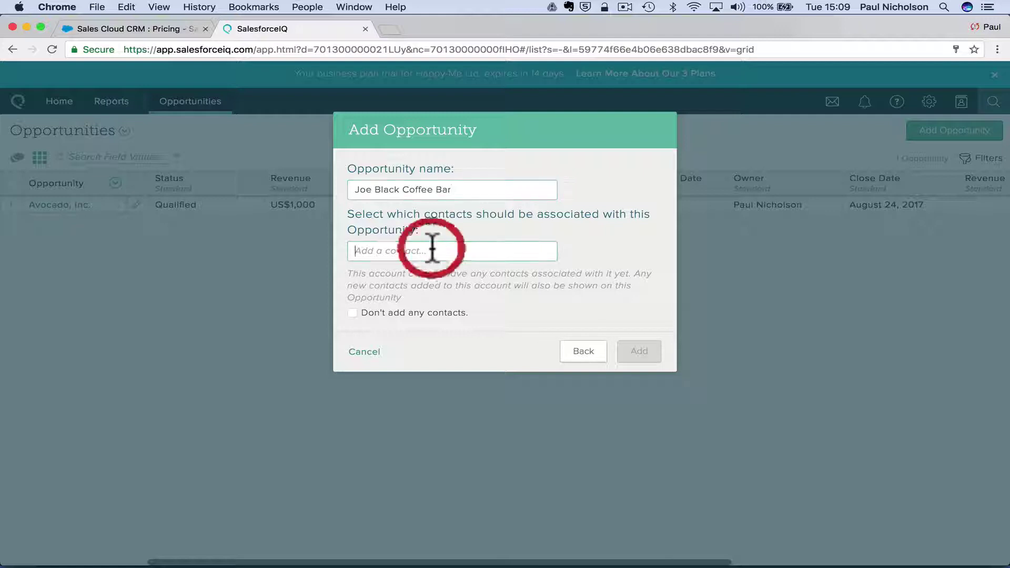
# Clear the prefilled opportunity name and search accounts for 'Doncaster' instead.
pyautogui.tripleClick(454, 189)
pyautogui.press('BackSpace')
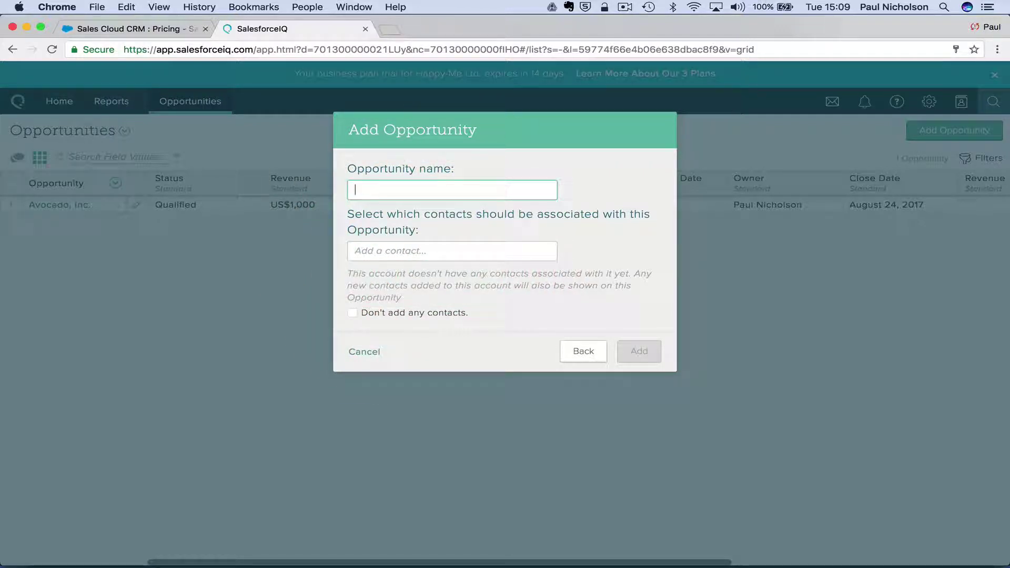
pyautogui.write('Doncas')
pyautogui.click(582, 351)
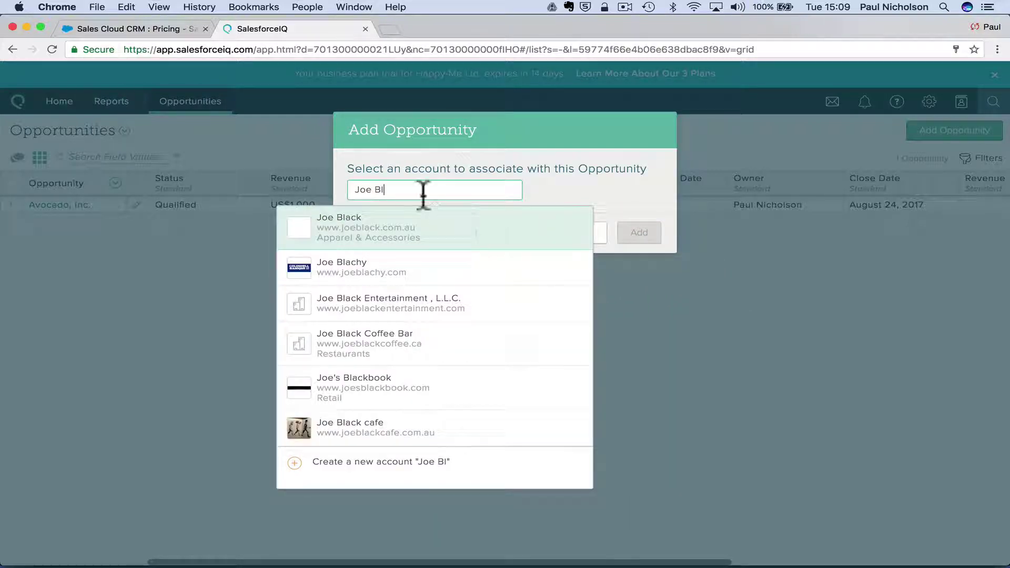
pyautogui.click(409, 190)
pyautogui.press('BackSpace')
pyautogui.press('BackSpace')
pyautogui.press('BackSpace')
pyautogui.press('BackSpace')
pyautogui.press('BackSpace')
pyautogui.press('BackSpace')
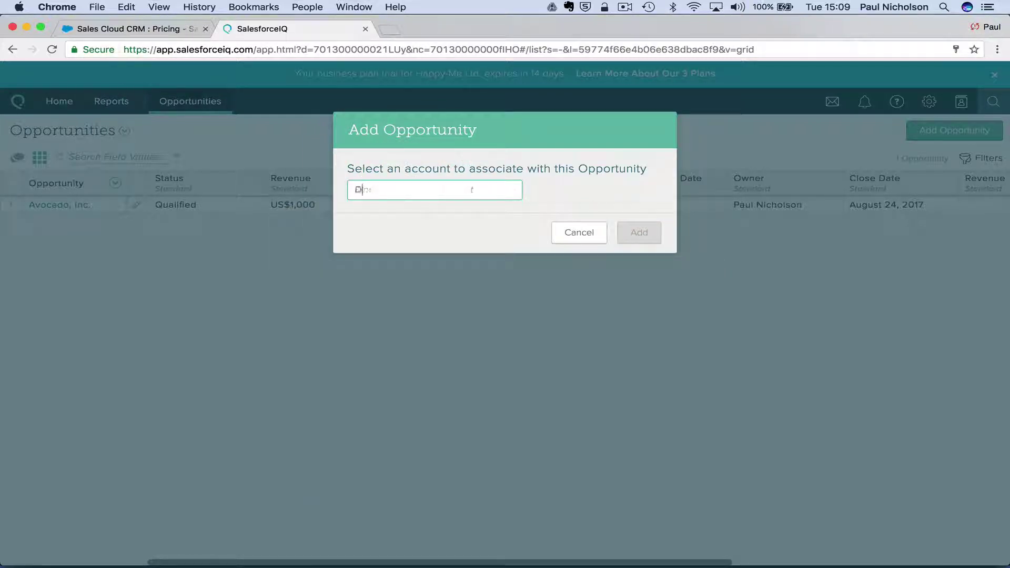
pyautogui.write('Doncaster')
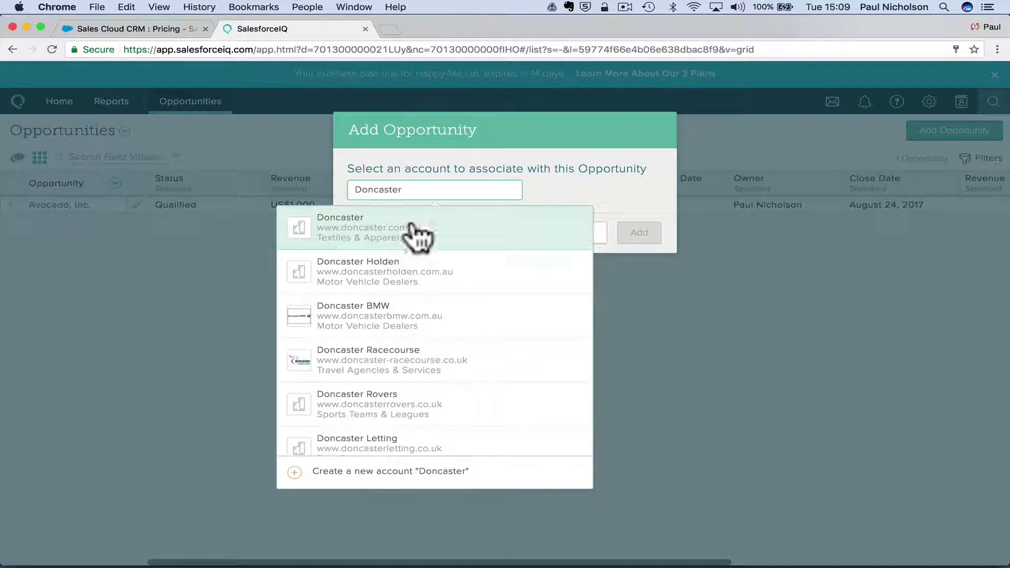
# Choose Doncaster BMW as the account and create a new contact from the entered name.
pyautogui.click(421, 315)
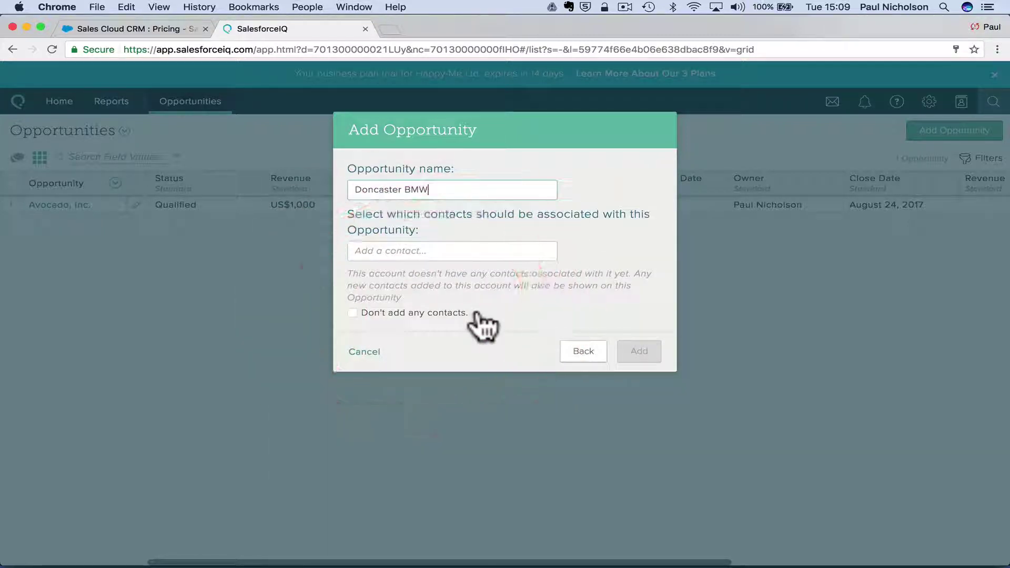
pyautogui.click(428, 251)
pyautogui.write('John')
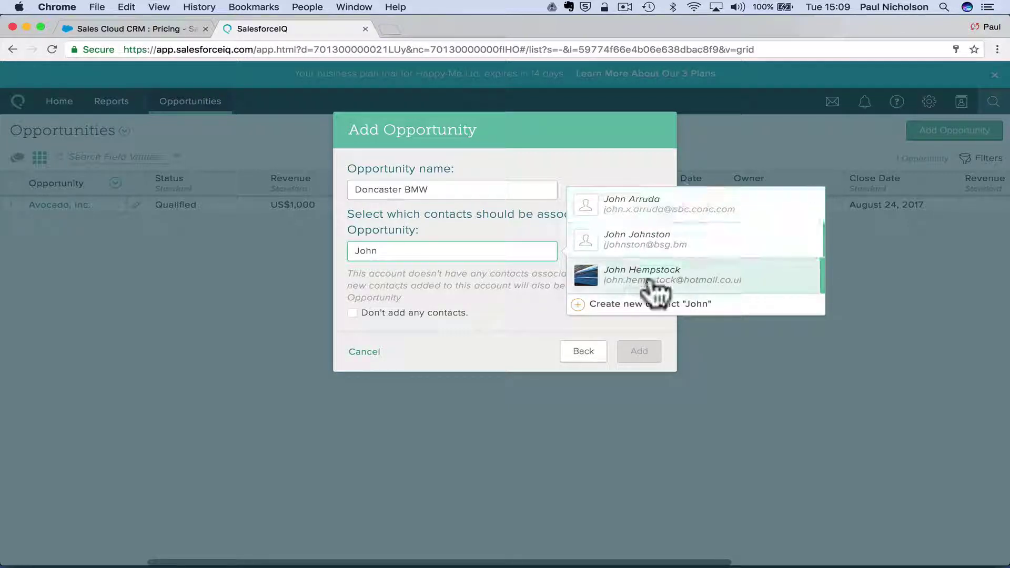
pyautogui.click(425, 249)
pyautogui.write('Smith')
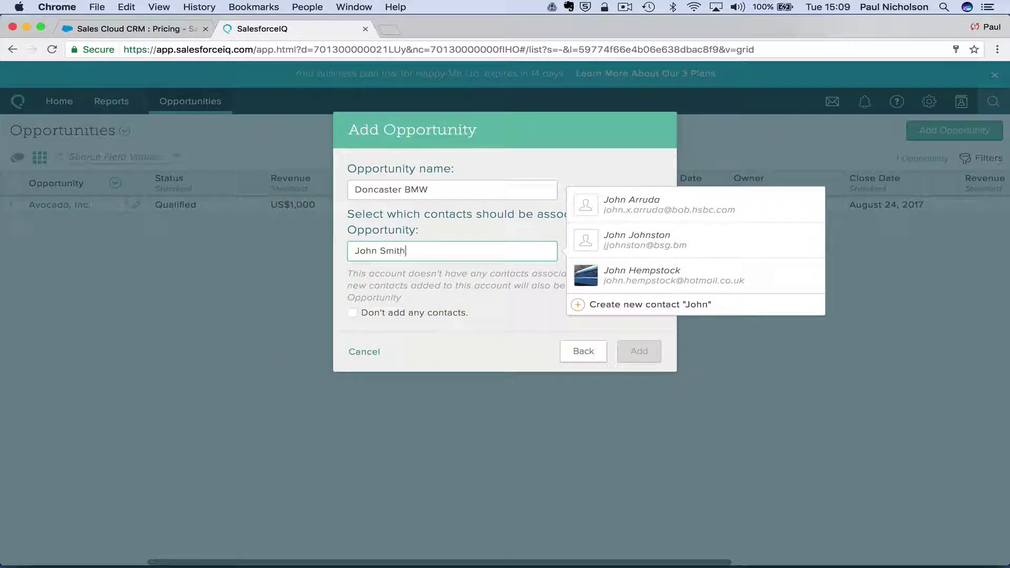
pyautogui.click(650, 252)
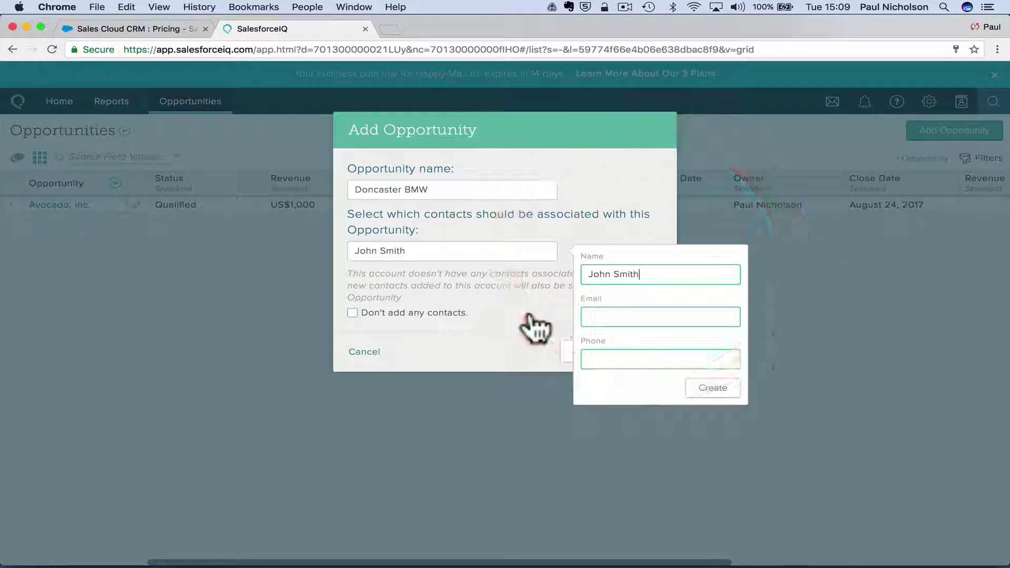
# Enter the new contact's e-mail, save the contact, and add the Doncaster BMW opportunity.
pyautogui.click(631, 317)
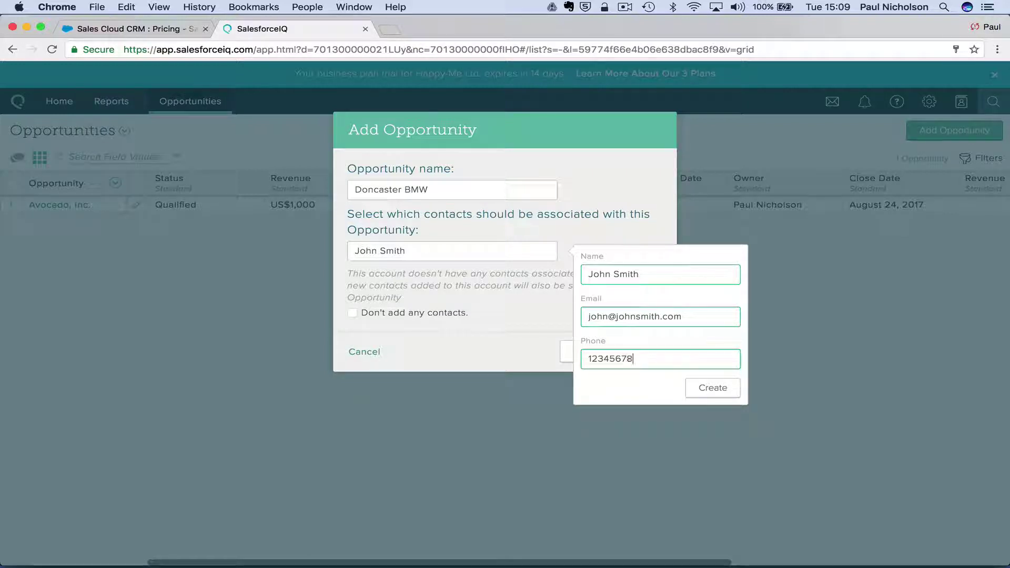
pyautogui.click(711, 388)
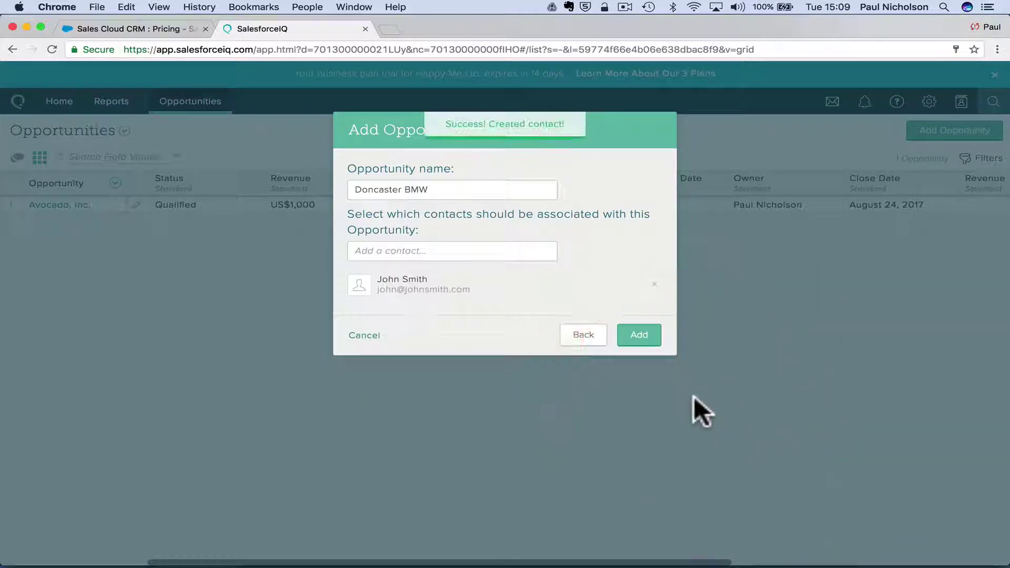
pyautogui.click(646, 333)
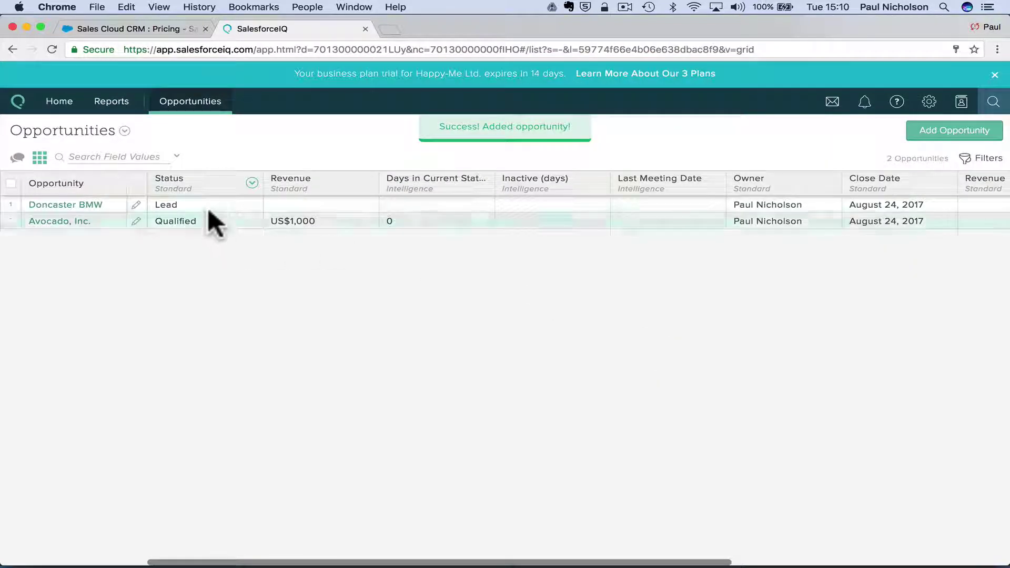
# Change Doncaster BMW's status cell to Negotiation and enter 1000 in its Revenue cell.
pyautogui.click(206, 201)
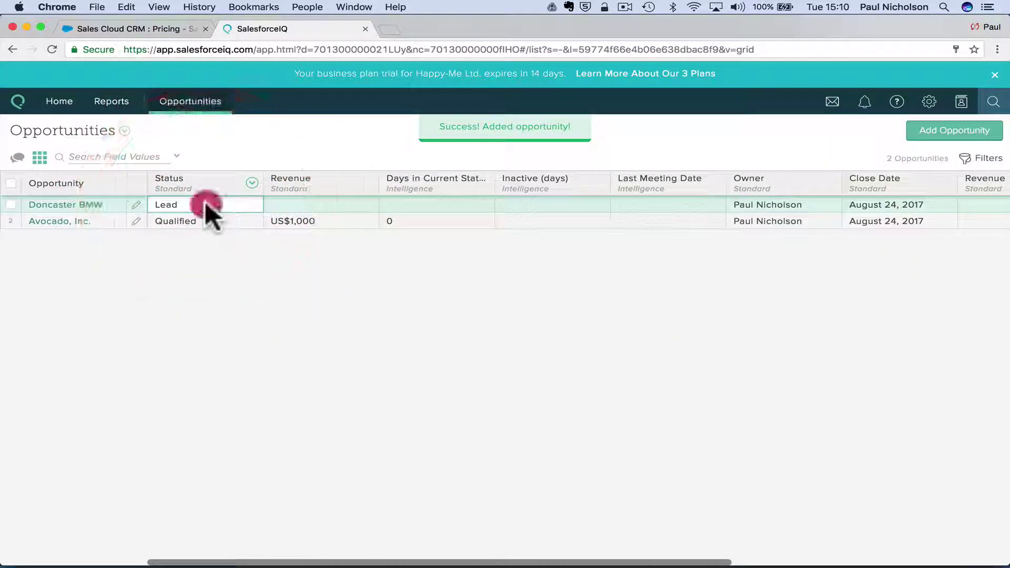
pyautogui.click(177, 206)
pyautogui.click(202, 303)
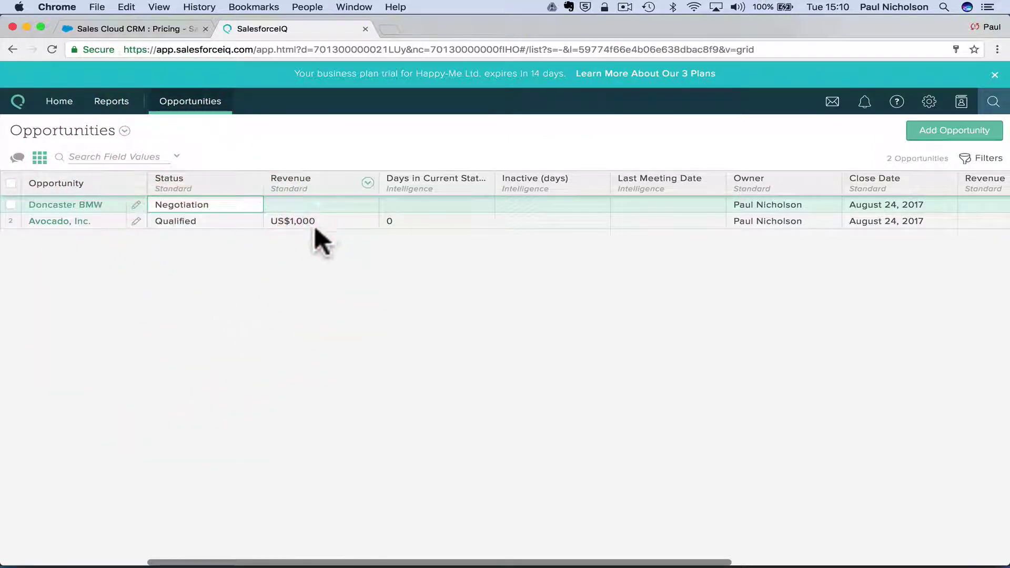
pyautogui.click(320, 204)
pyautogui.click(318, 204)
pyautogui.write('1000')
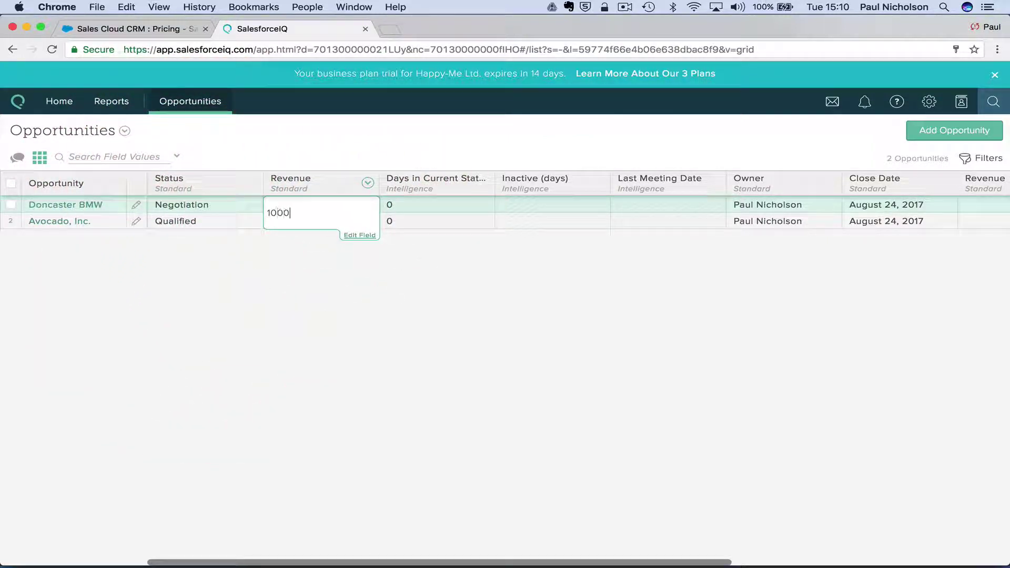
pyautogui.press('Tab')
pyautogui.click(404, 206)
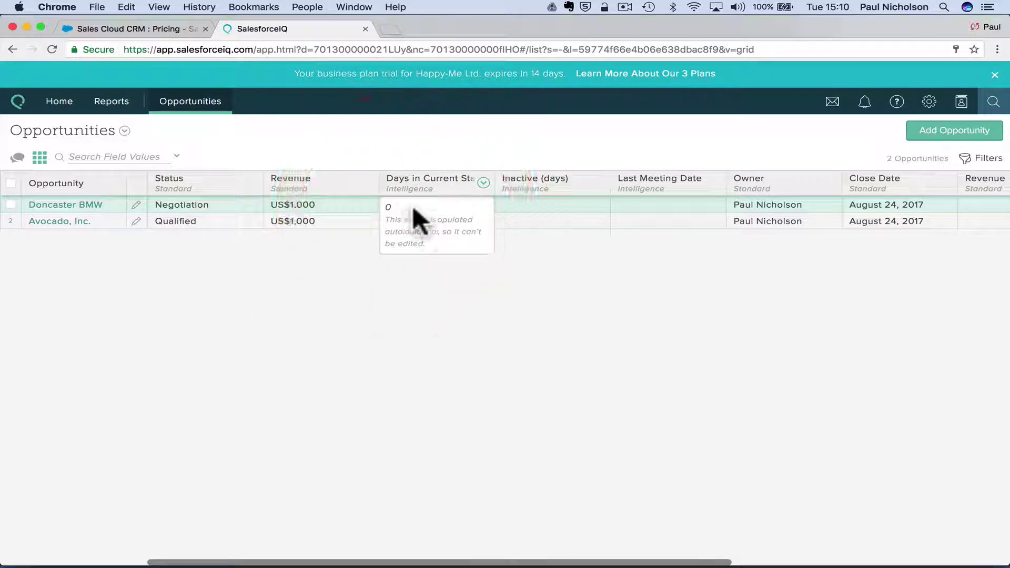
pyautogui.click(519, 206)
pyautogui.click(639, 205)
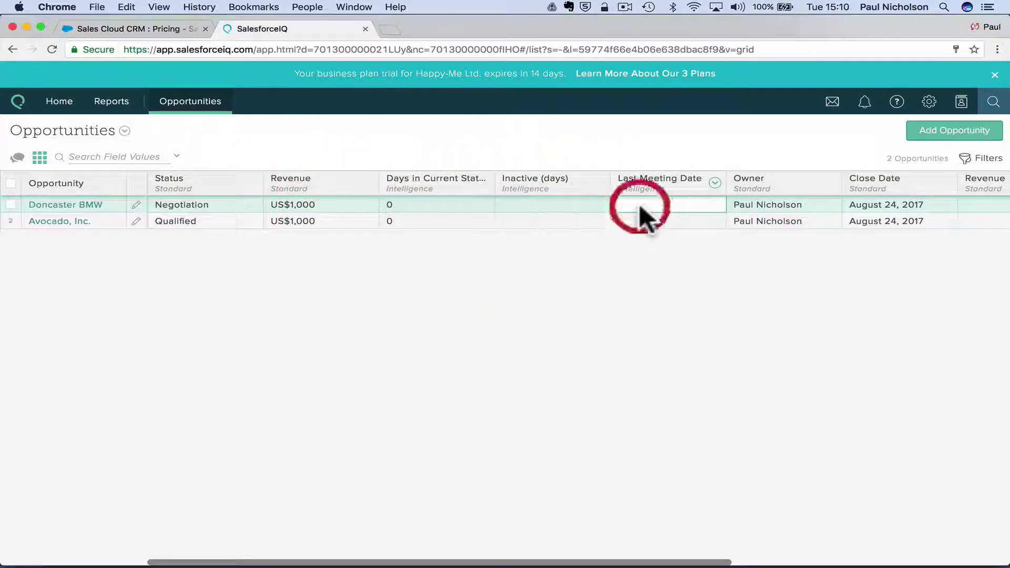
pyautogui.click(747, 205)
pyautogui.hscroll(5, 818, 203)
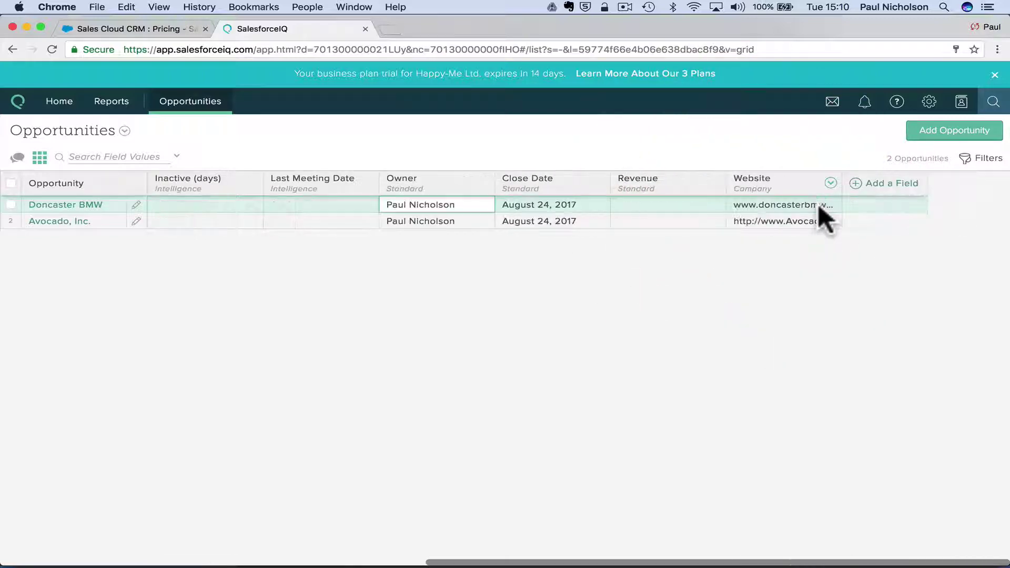
pyautogui.click(690, 208)
pyautogui.click(785, 204)
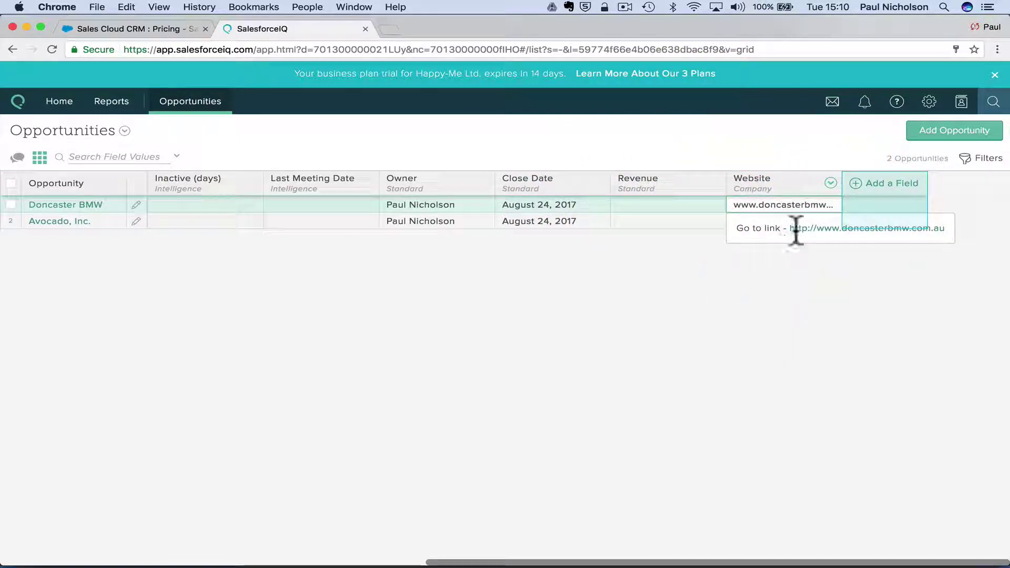
pyautogui.click(887, 199)
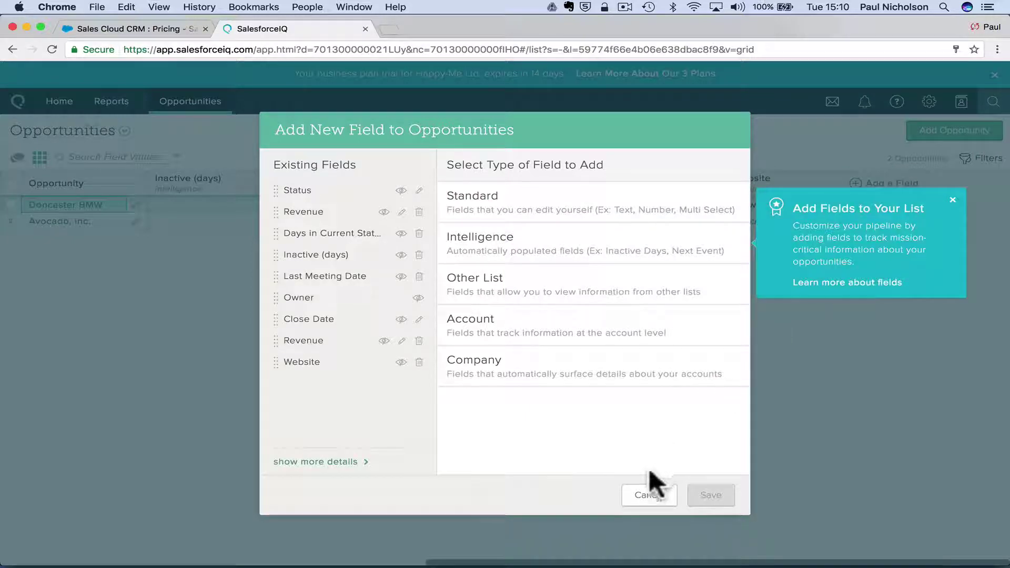
pyautogui.click(643, 488)
pyautogui.hscroll(-5, 568, 263)
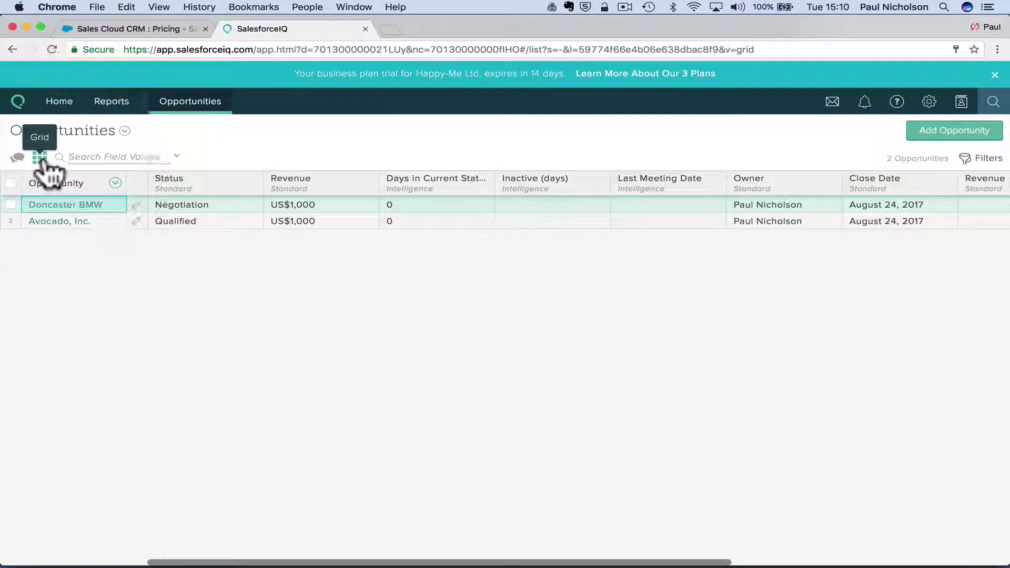
# Toggle opportunities between Stream and Grid views, then view the Pipeline Value report.
pyautogui.click(20, 159)
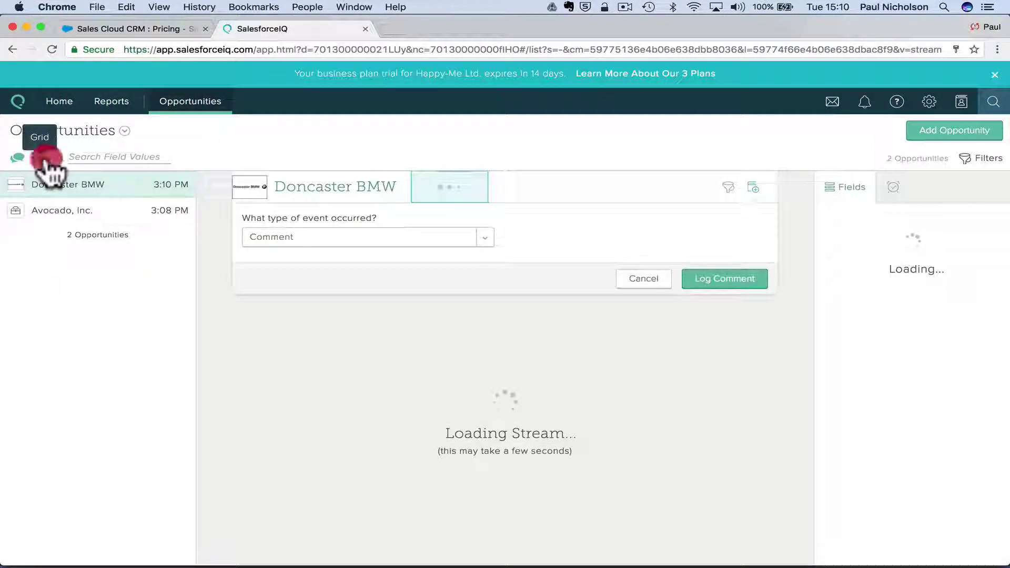
pyautogui.click(40, 158)
pyautogui.click(125, 109)
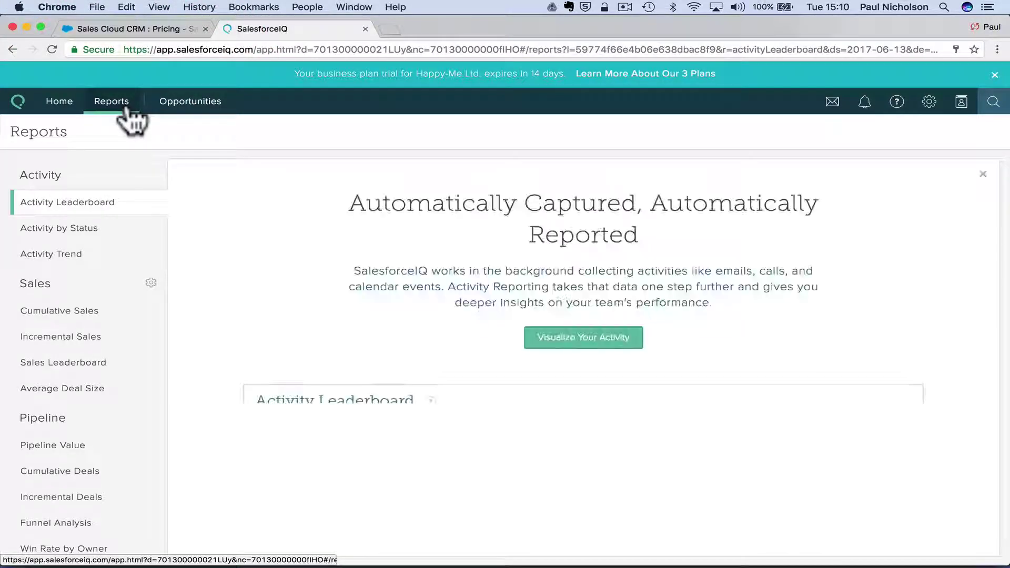
pyautogui.scroll(-4, 231, 302)
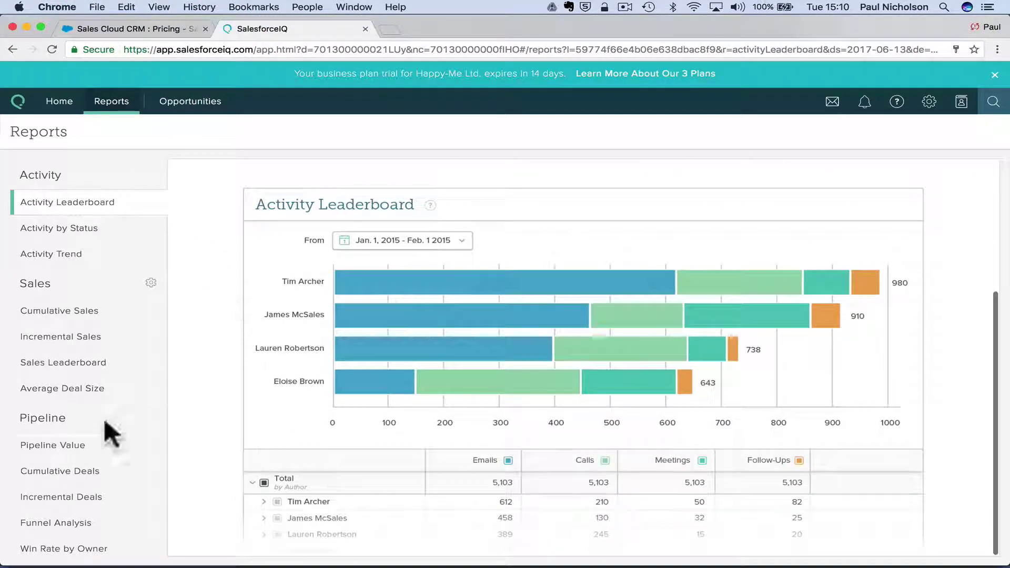
pyautogui.click(118, 446)
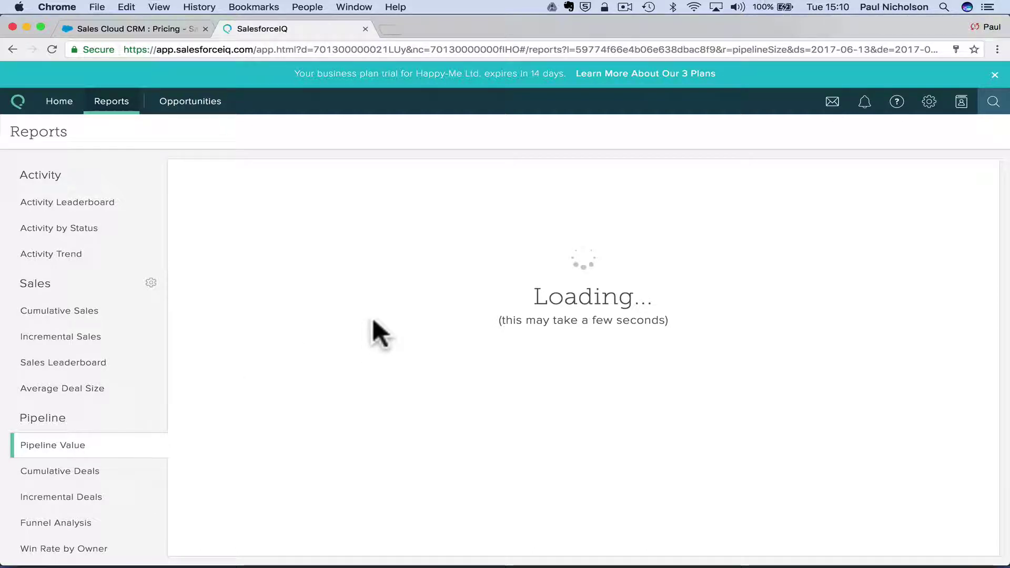
# Open the Accounts list, then the organisation's Contacts list from the contacts icon menu.
pyautogui.moveTo(963, 113)
pyautogui.click(953, 147)
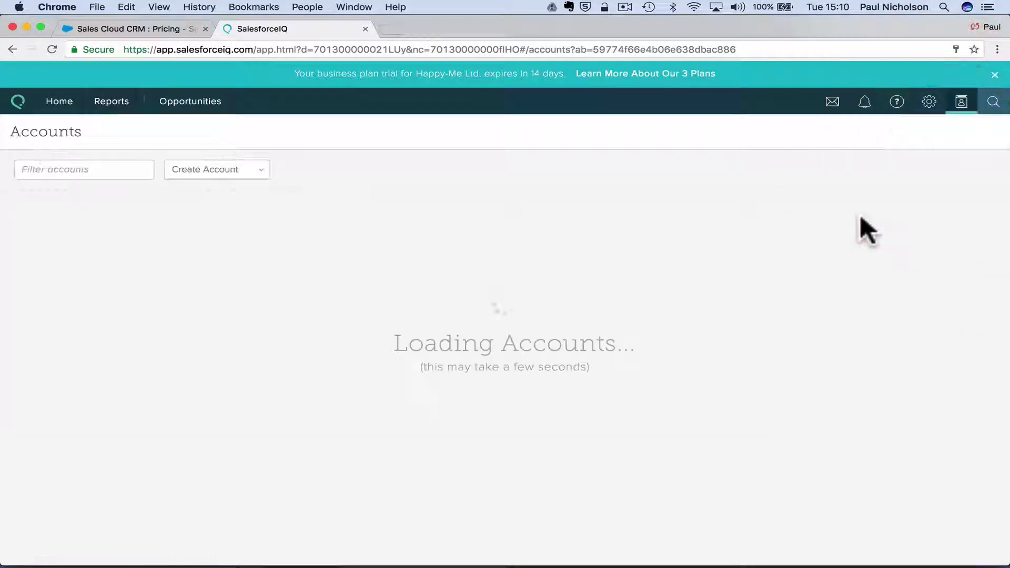
pyautogui.moveTo(964, 113)
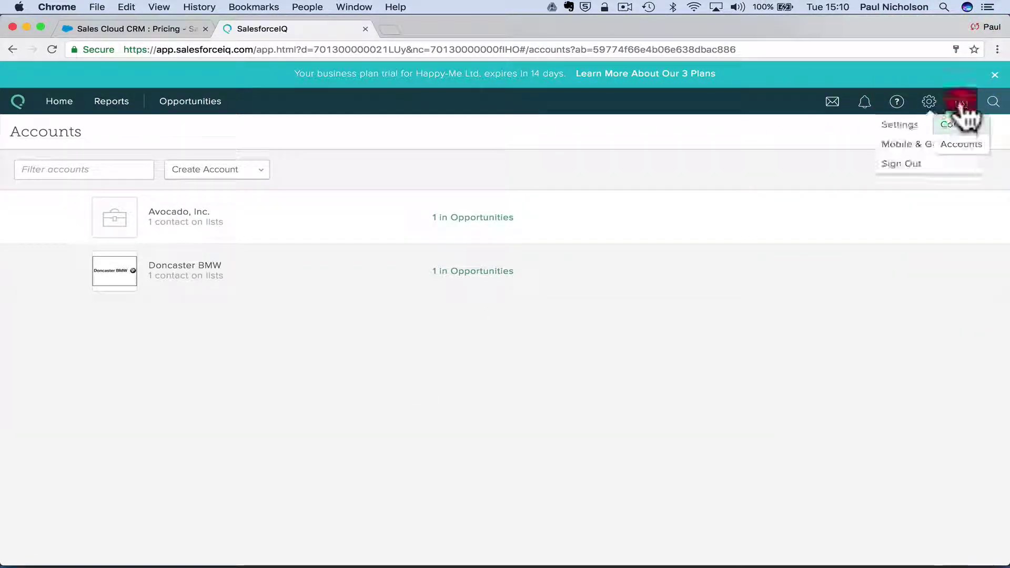
pyautogui.click(963, 138)
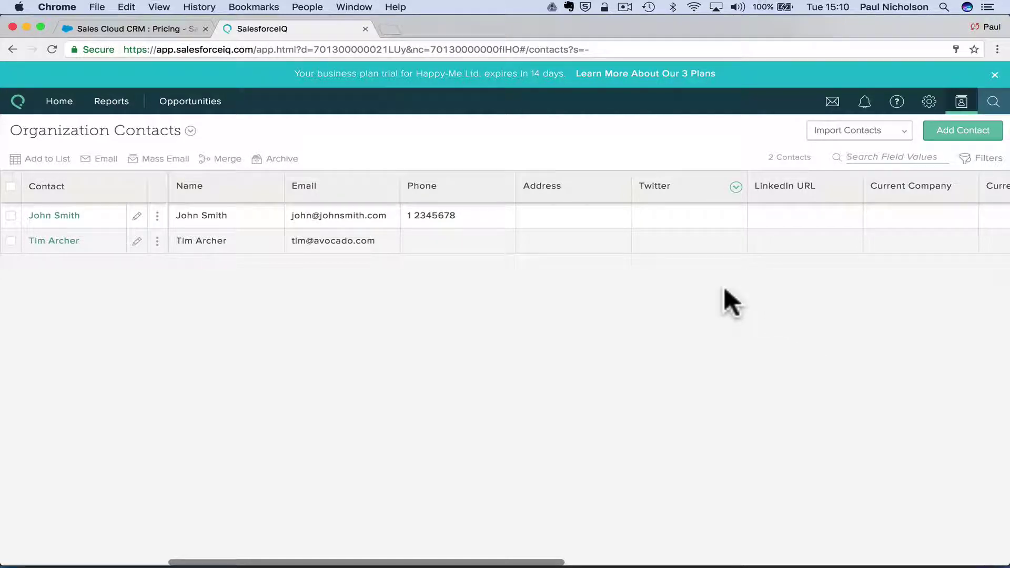
# Look at the Import Contacts options and the first contact's Twitter field, then close them.
pyautogui.click(863, 134)
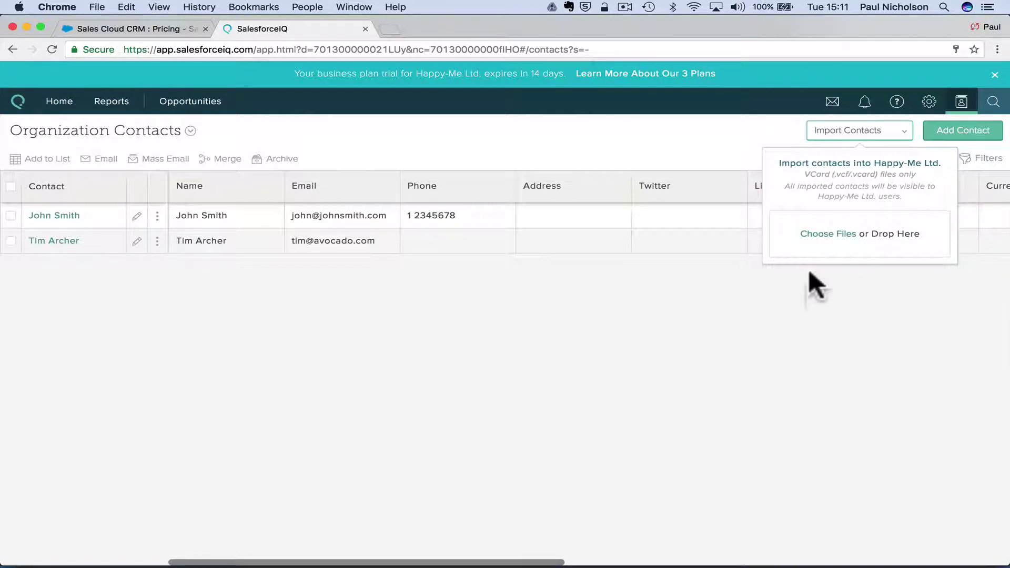
pyautogui.click(754, 305)
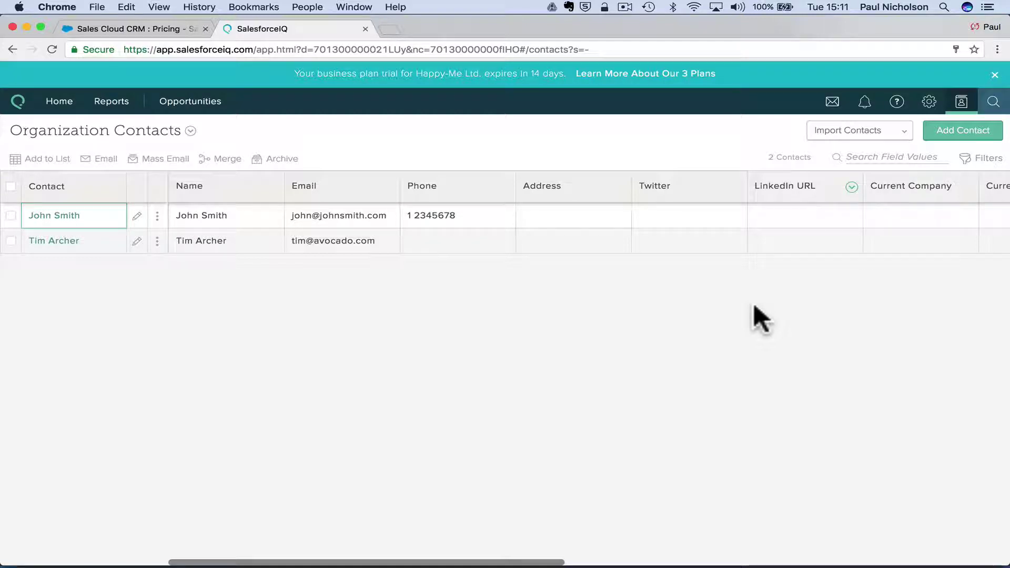
pyautogui.hscroll(5, 754, 305)
pyautogui.click(496, 208)
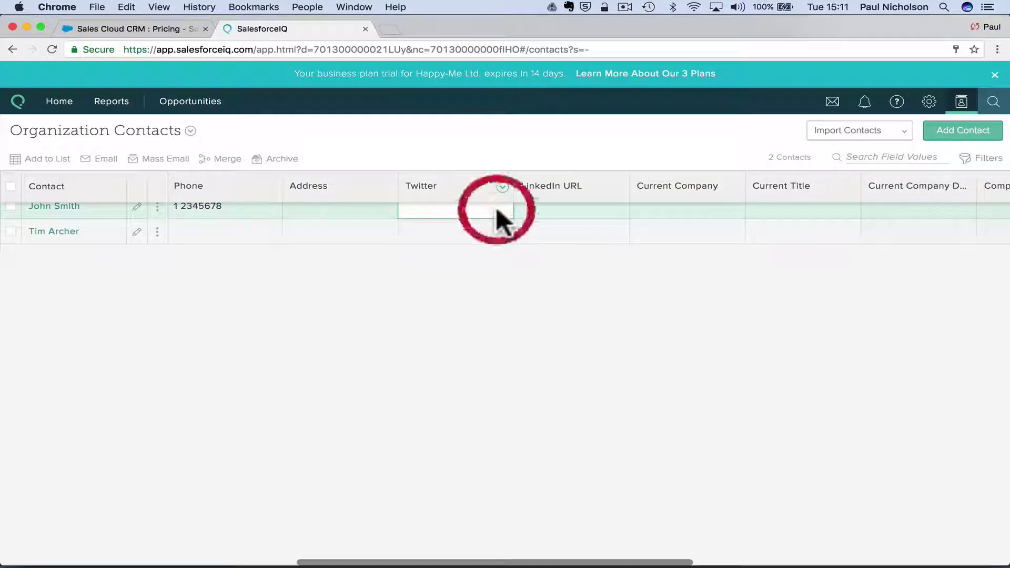
pyautogui.hscroll(-5, 494, 207)
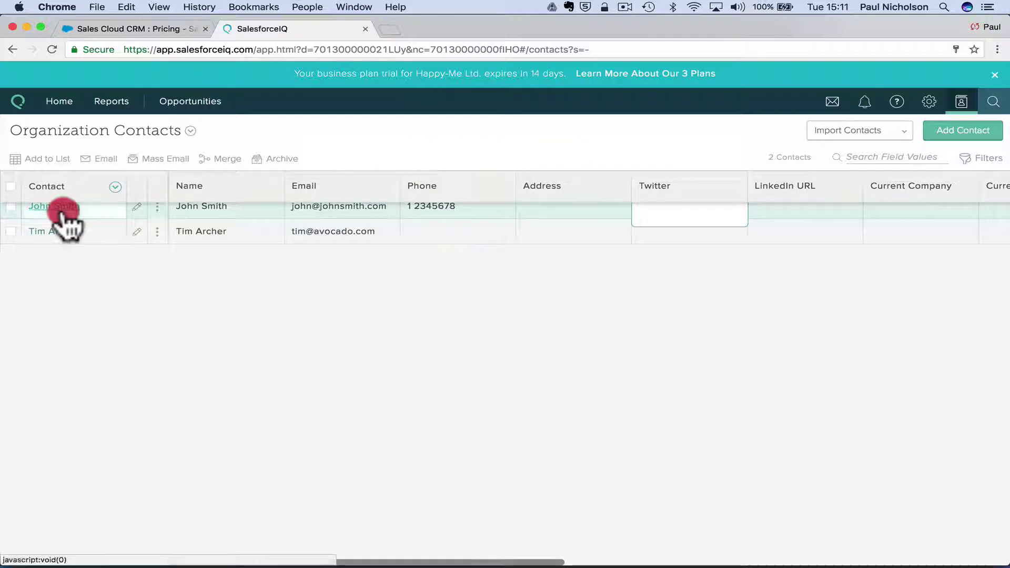
pyautogui.click(259, 266)
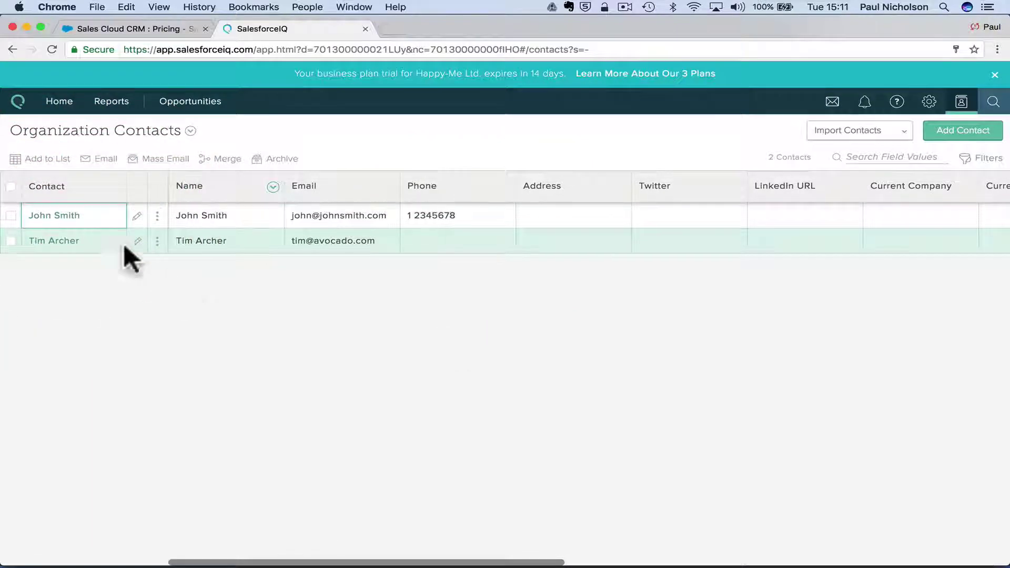
# Open the first contact's profile and save a follow-up task due July 27, 2017.
pyautogui.click(58, 207)
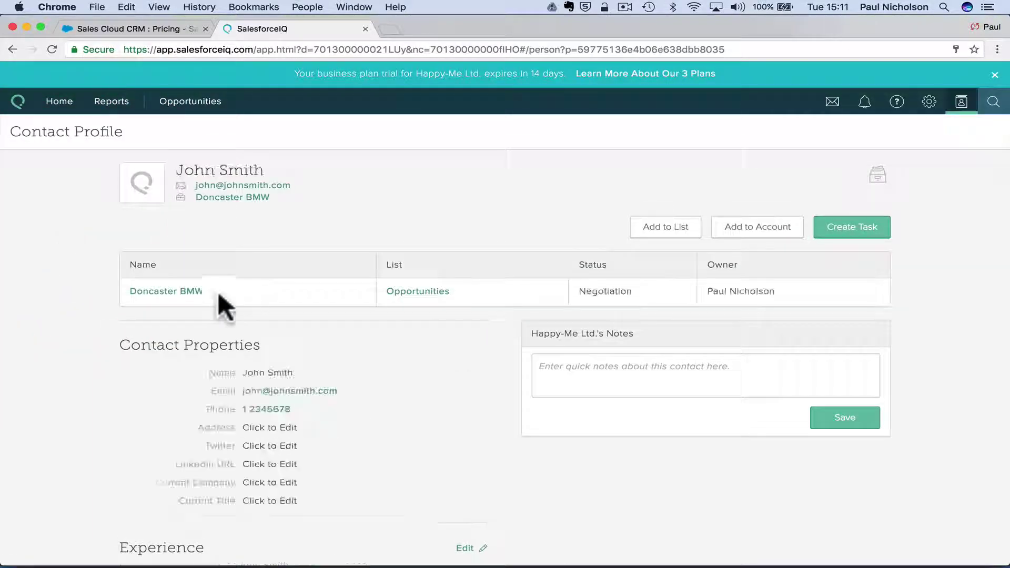
pyautogui.scroll(-5, 449, 468)
pyautogui.scroll(5, 447, 455)
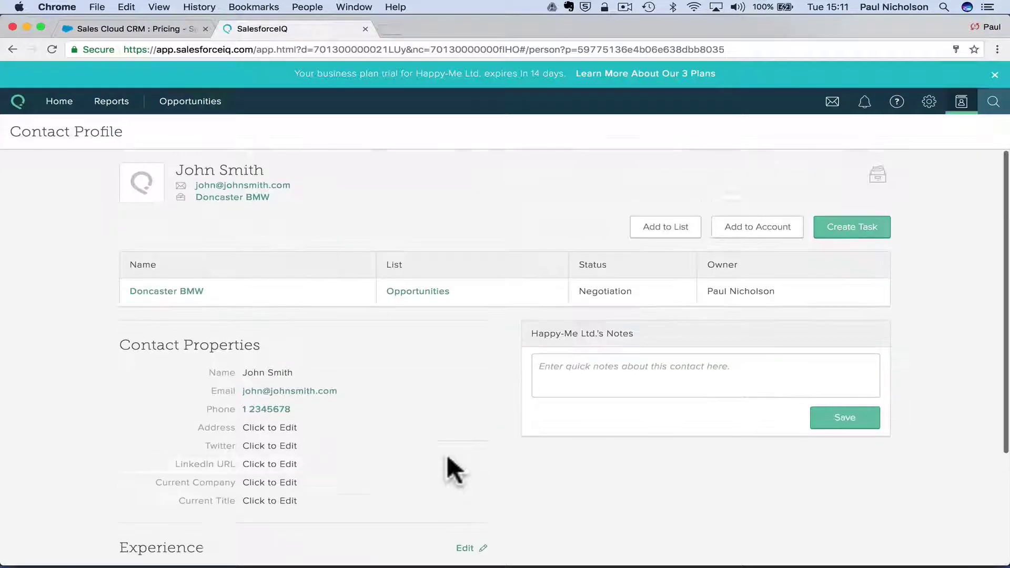
pyautogui.click(652, 394)
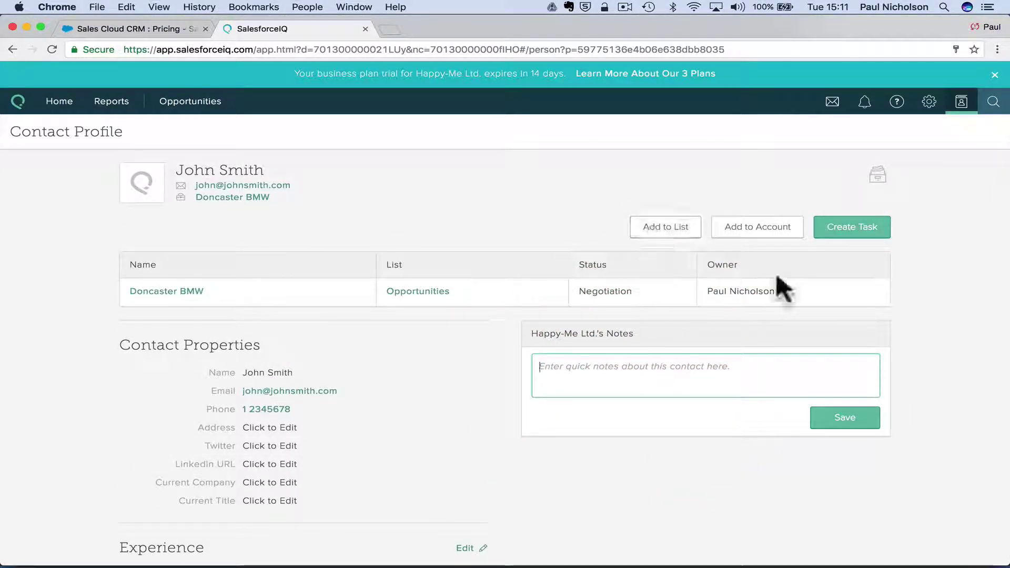
pyautogui.click(855, 232)
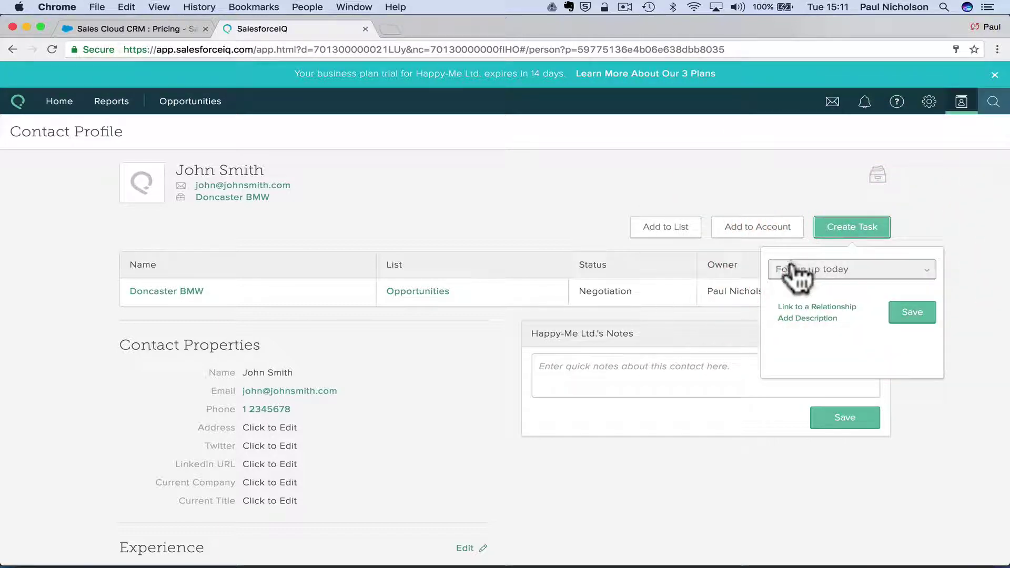
pyautogui.click(827, 273)
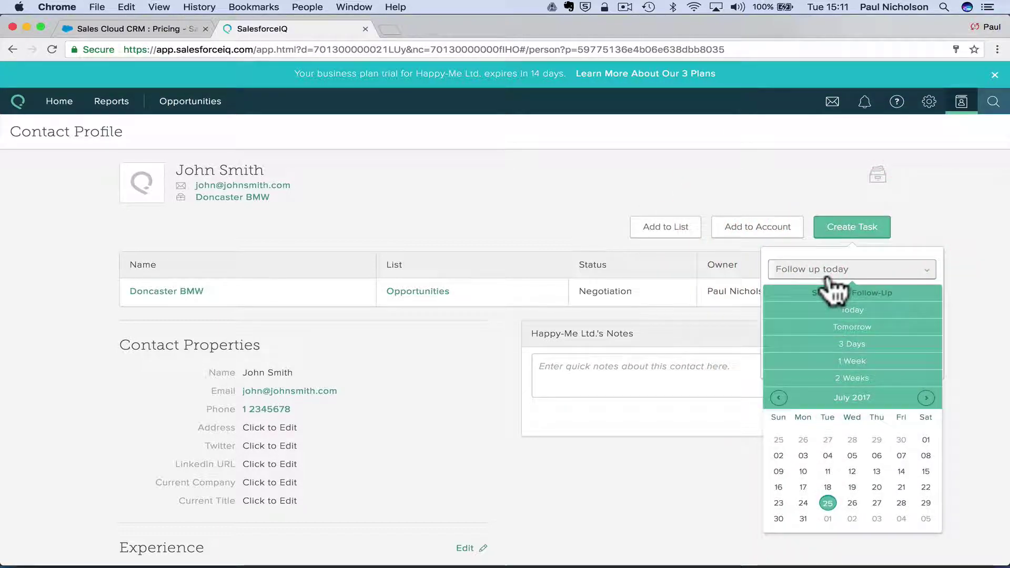
pyautogui.click(877, 502)
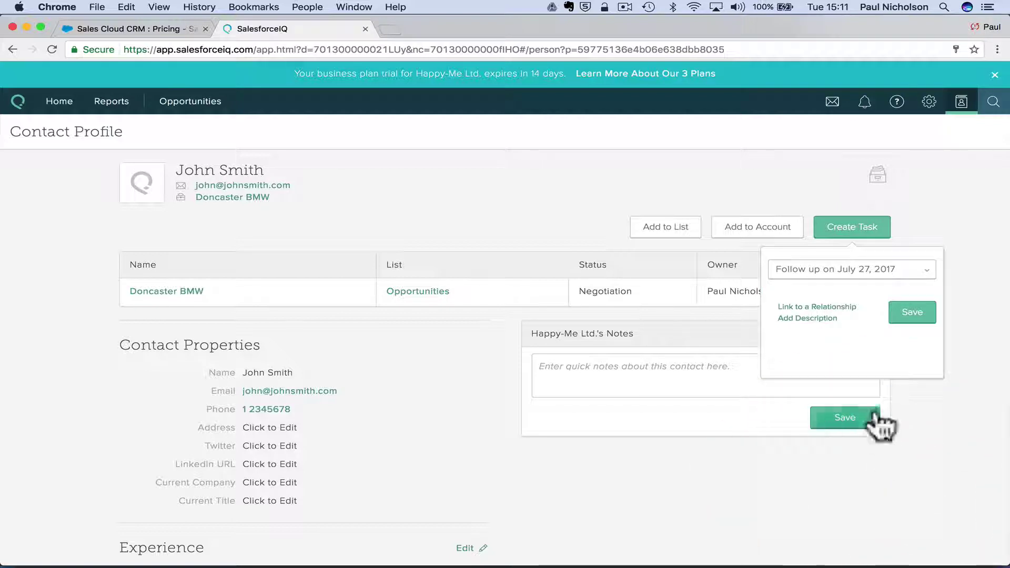
pyautogui.click(918, 315)
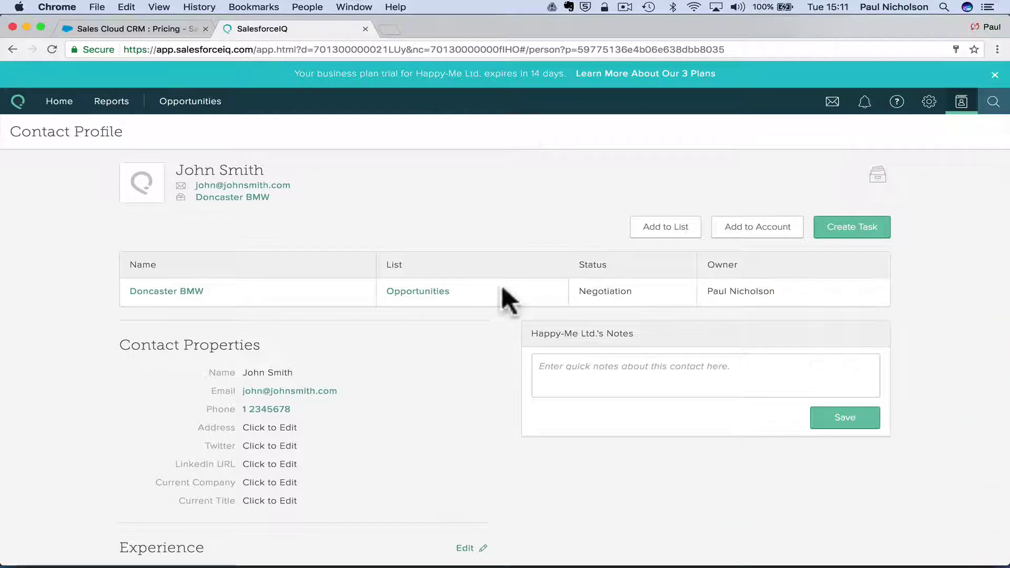
# Open Settings from the gear menu and view Account Properties.
pyautogui.moveTo(947, 108)
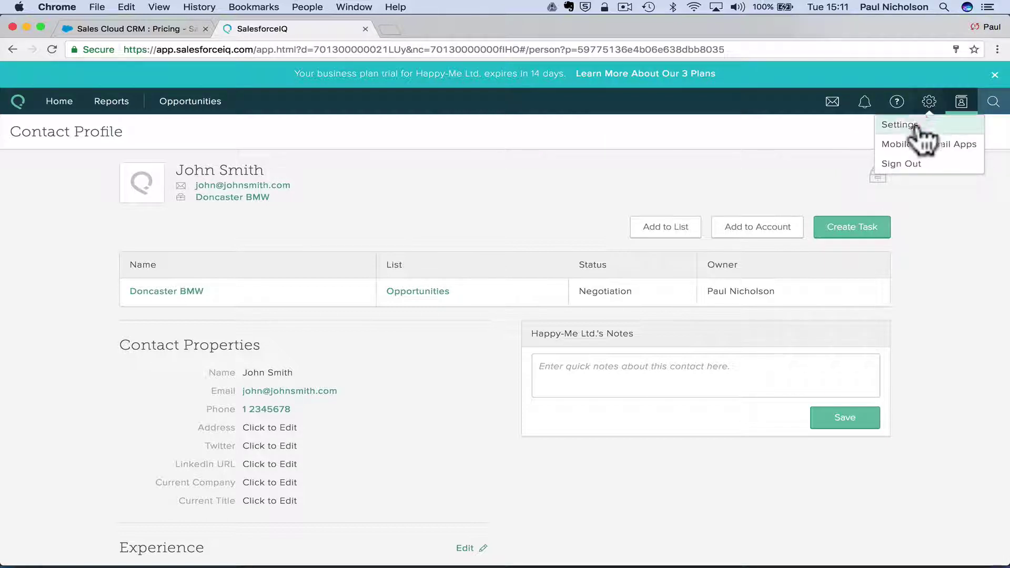
pyautogui.click(921, 127)
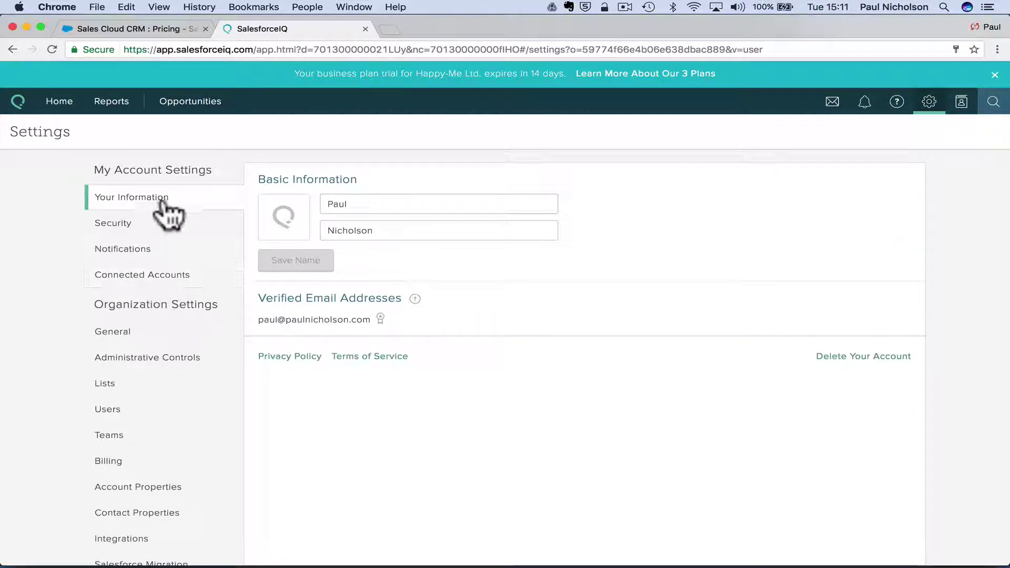
pyautogui.scroll(-1, 244, 335)
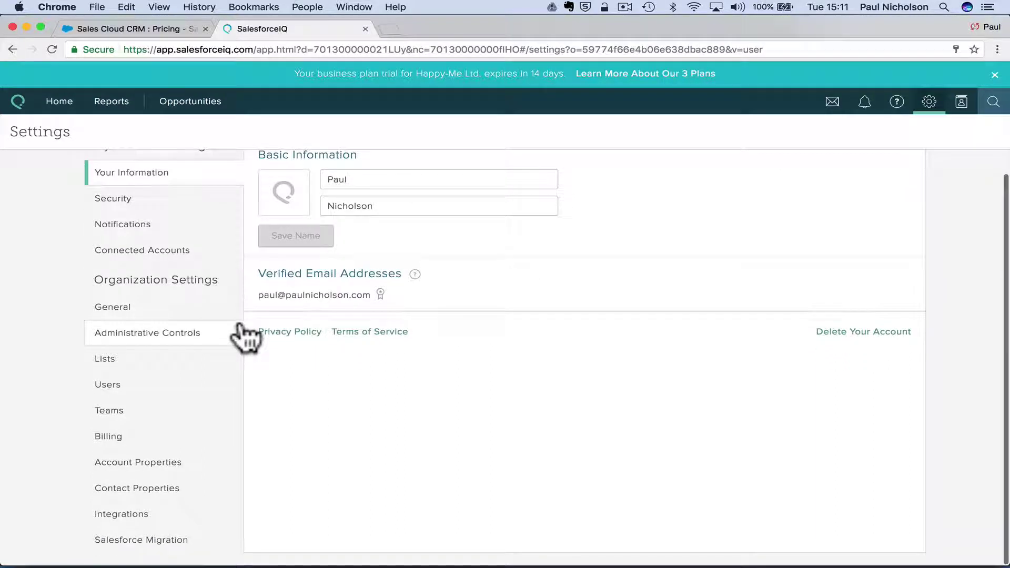
pyautogui.click(178, 471)
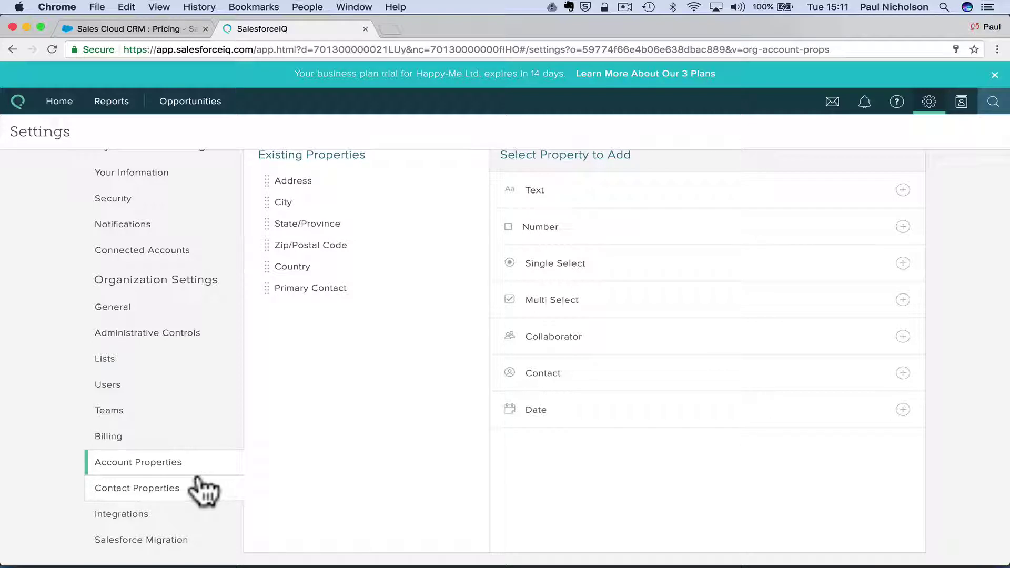
# Step through Contact Properties, Integrations and Salesforce Migration, then show the help resources panel.
pyautogui.click(204, 486)
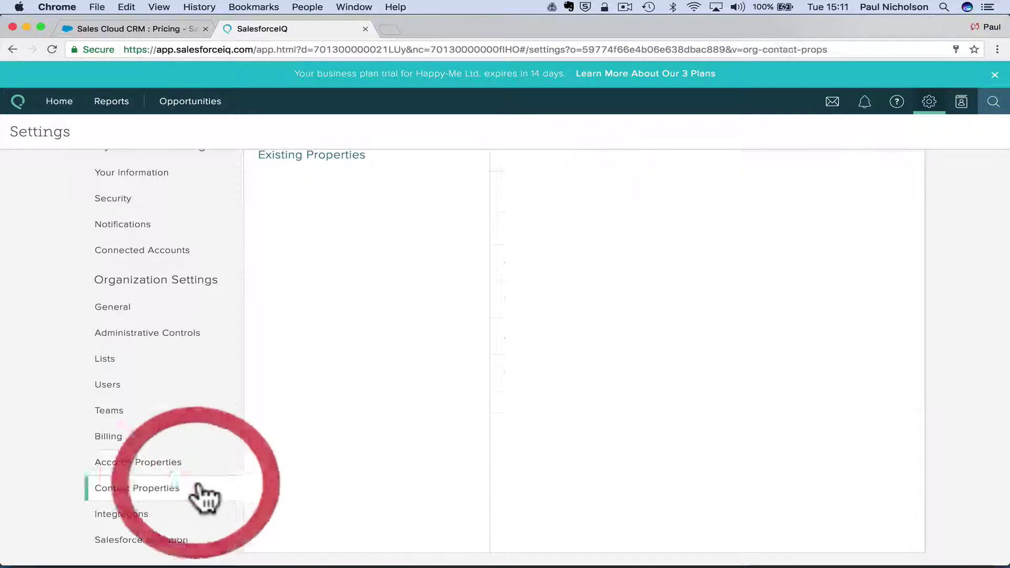
pyautogui.click(213, 518)
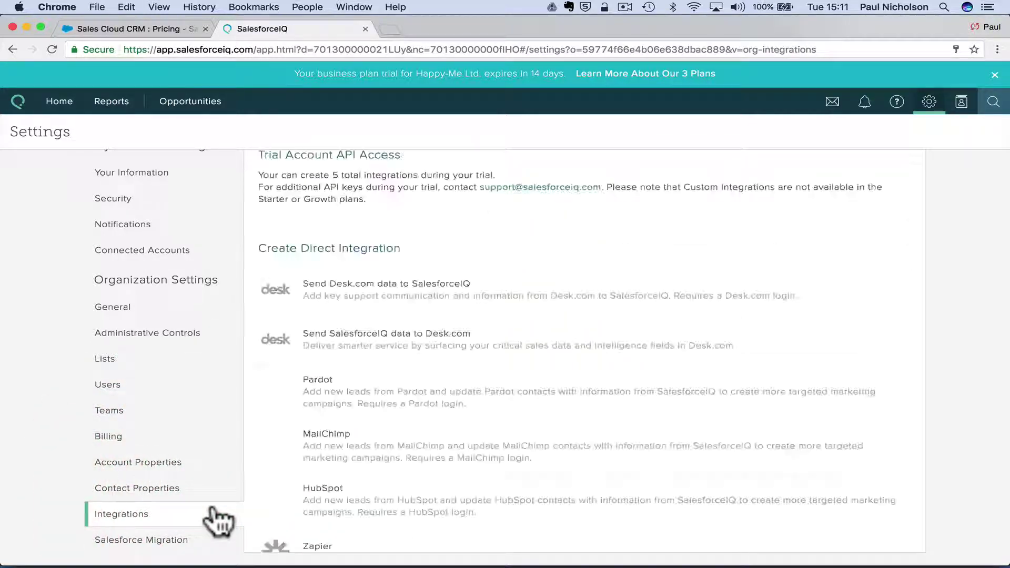
pyautogui.click(199, 542)
pyautogui.scroll(1, 269, 350)
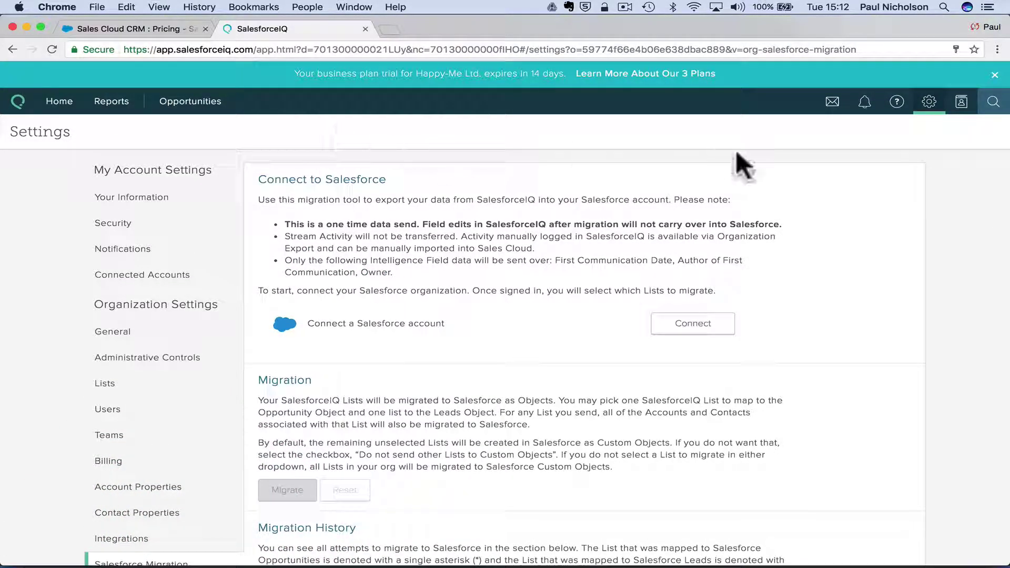
pyautogui.click(897, 103)
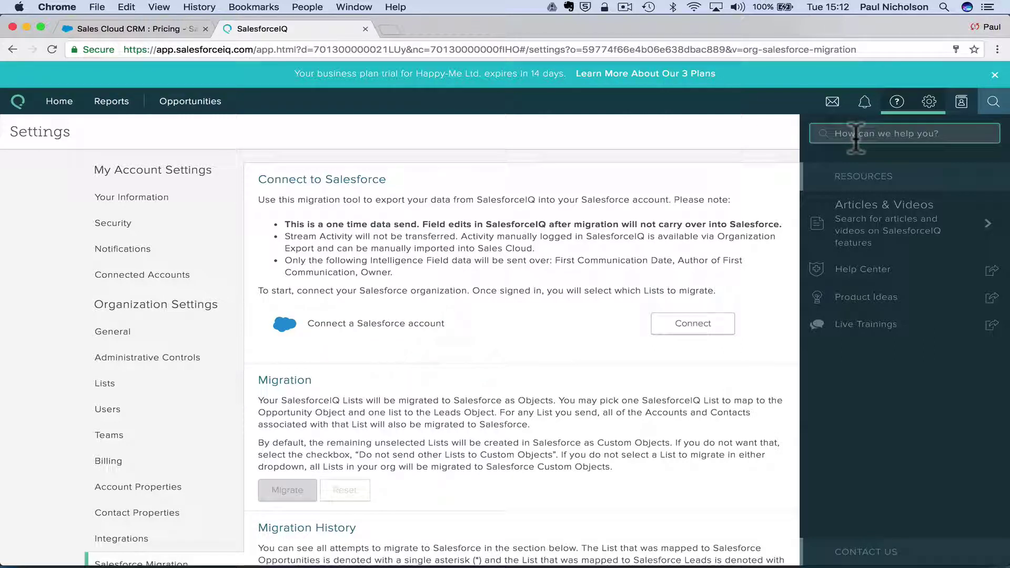
# Check notifications, enter the Communication Center, and view Send Report and Dashboard before Email Signature.
pyautogui.click(864, 104)
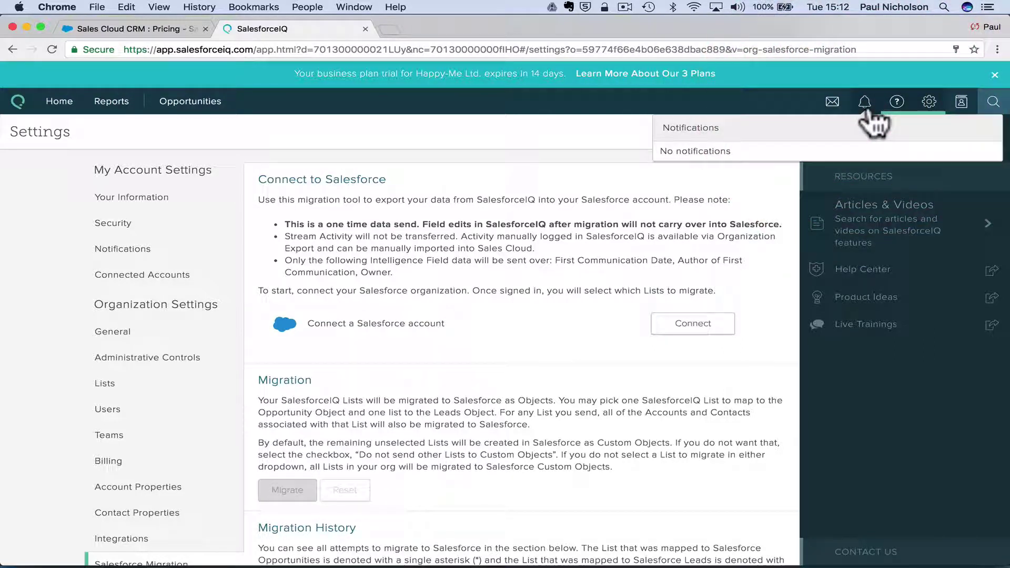
pyautogui.click(835, 104)
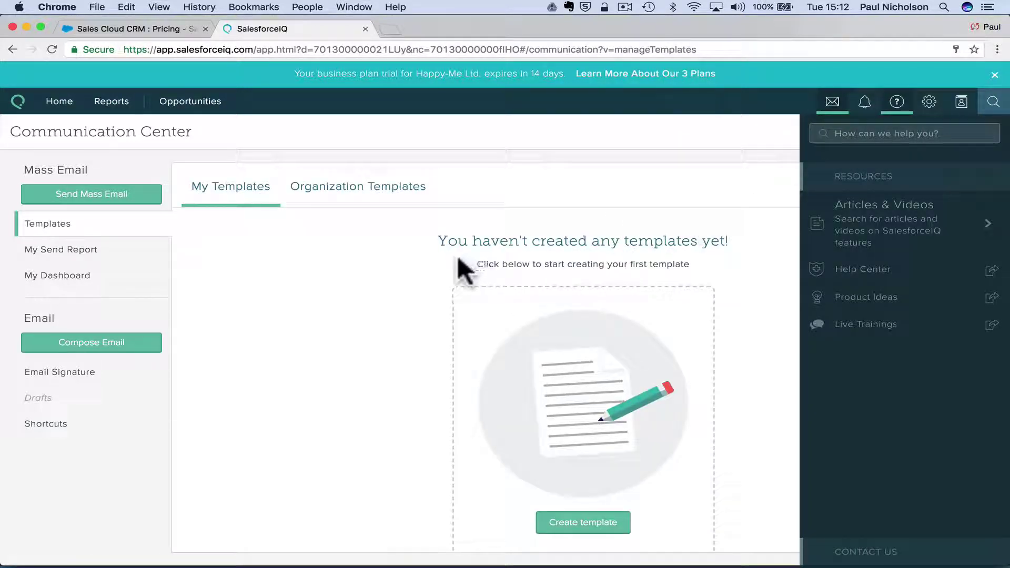
pyautogui.click(108, 250)
pyautogui.click(125, 282)
pyautogui.click(93, 373)
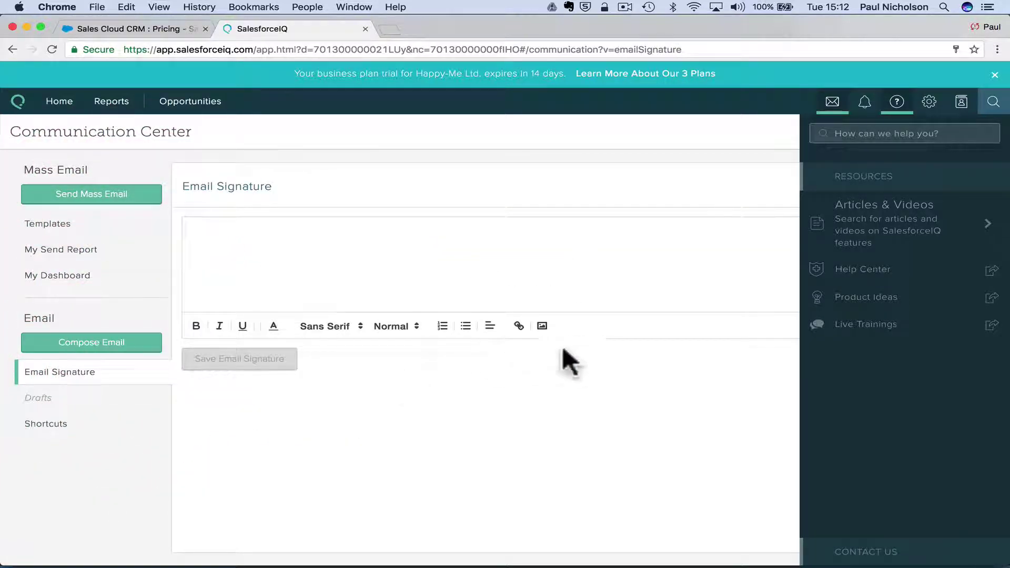
# Compose and send a 'Test hello' email to the suggested contact, trimming the subject's last letter.
pyautogui.click(132, 342)
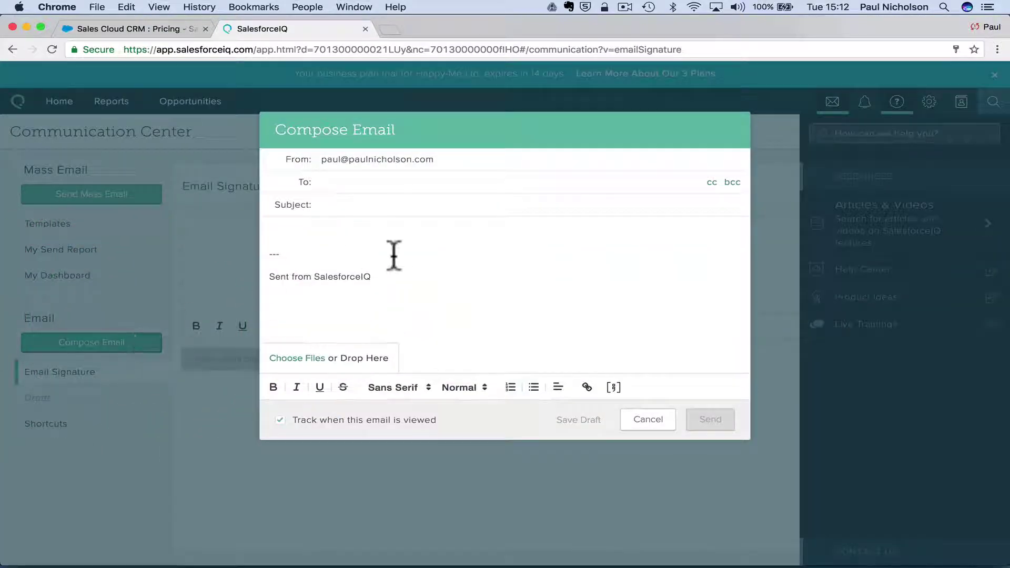
pyautogui.click(394, 188)
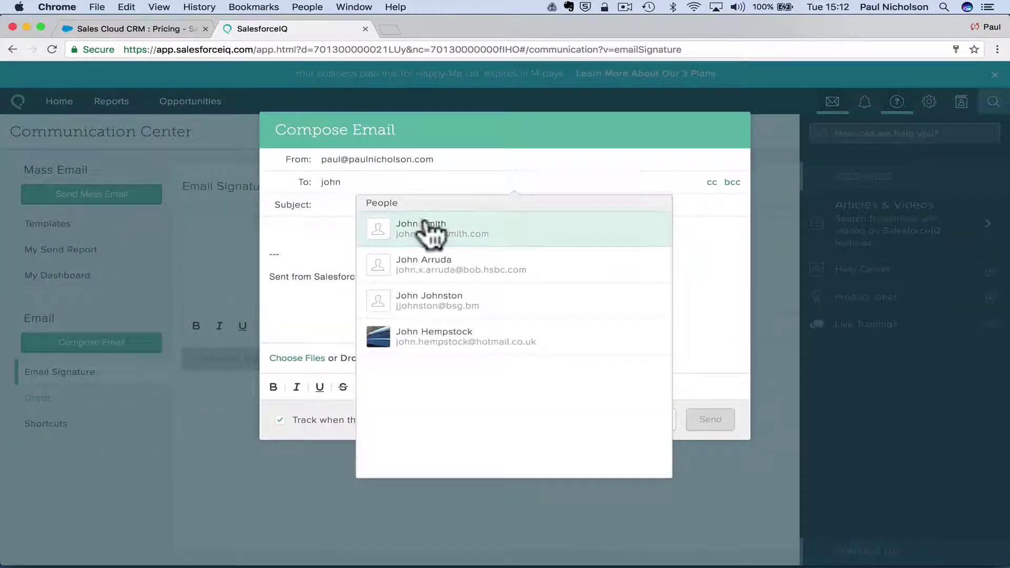
pyautogui.click(426, 229)
pyautogui.click(397, 205)
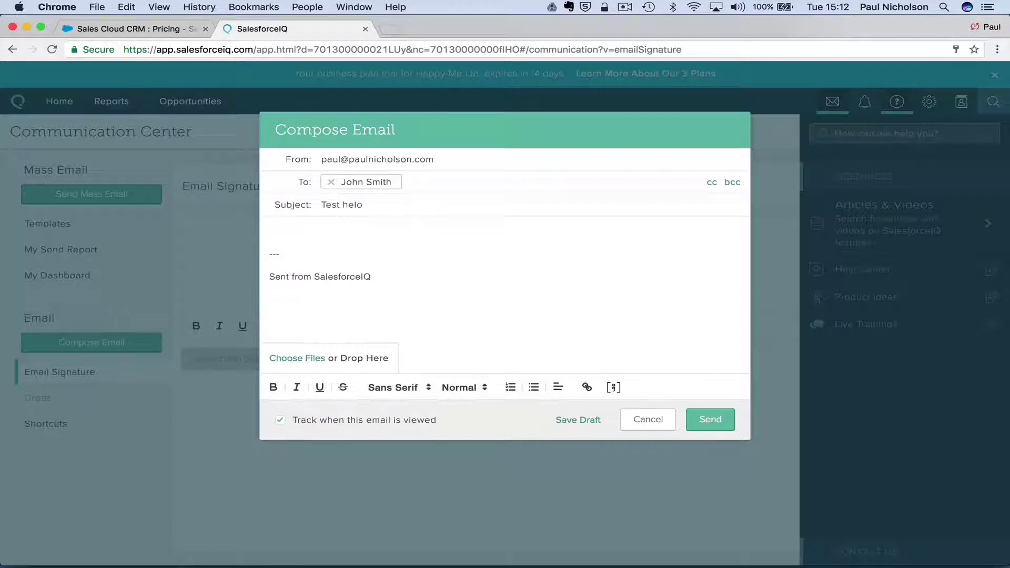
pyautogui.click(453, 205)
pyautogui.press('BackSpace')
pyautogui.click(713, 418)
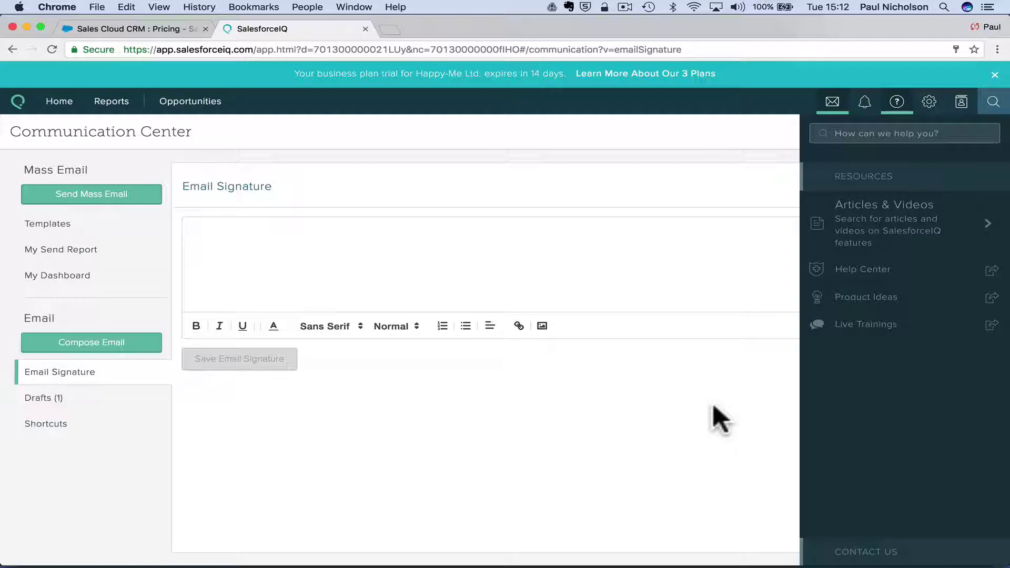
# Glance at Reports, return to the Home page, and close the help resources panel.
pyautogui.click(115, 102)
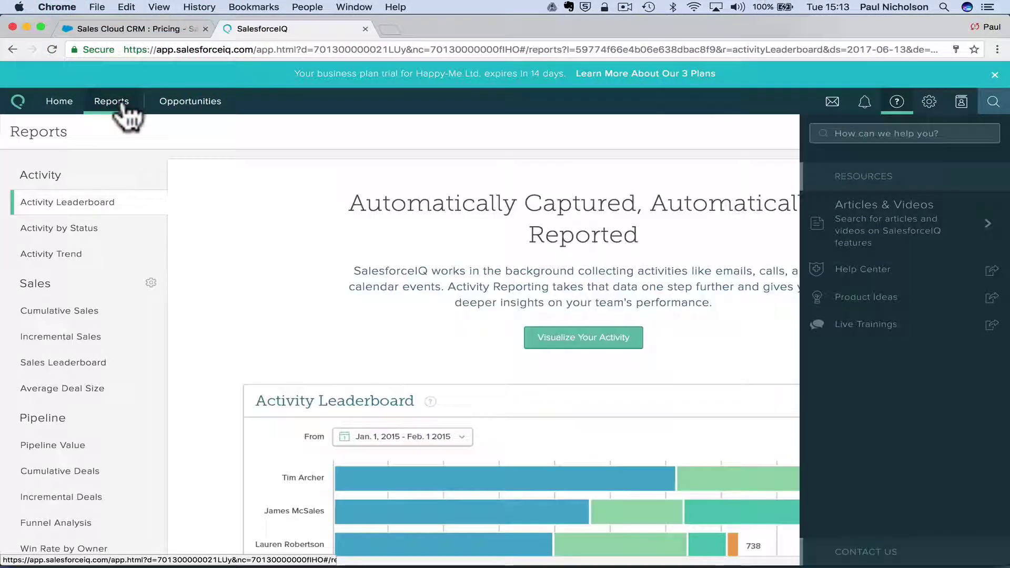
pyautogui.scroll(-2, 113, 377)
pyautogui.scroll(2, 112, 368)
pyautogui.click(51, 104)
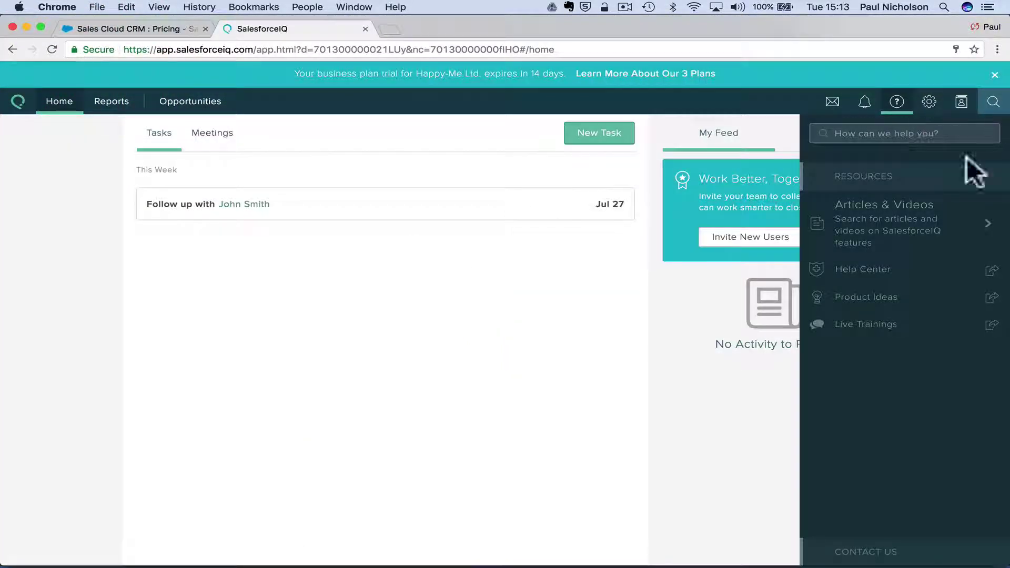
pyautogui.click(897, 102)
# Bring up the Mobile & Gmail Apps offer from the gear menu.
pyautogui.moveTo(971, 105)
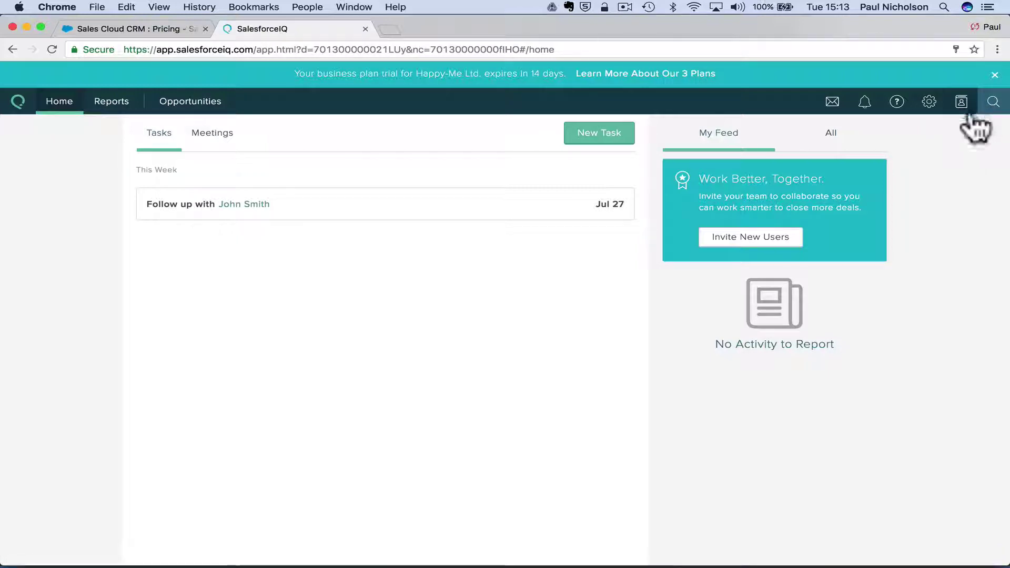
pyautogui.moveTo(930, 110)
pyautogui.click(916, 143)
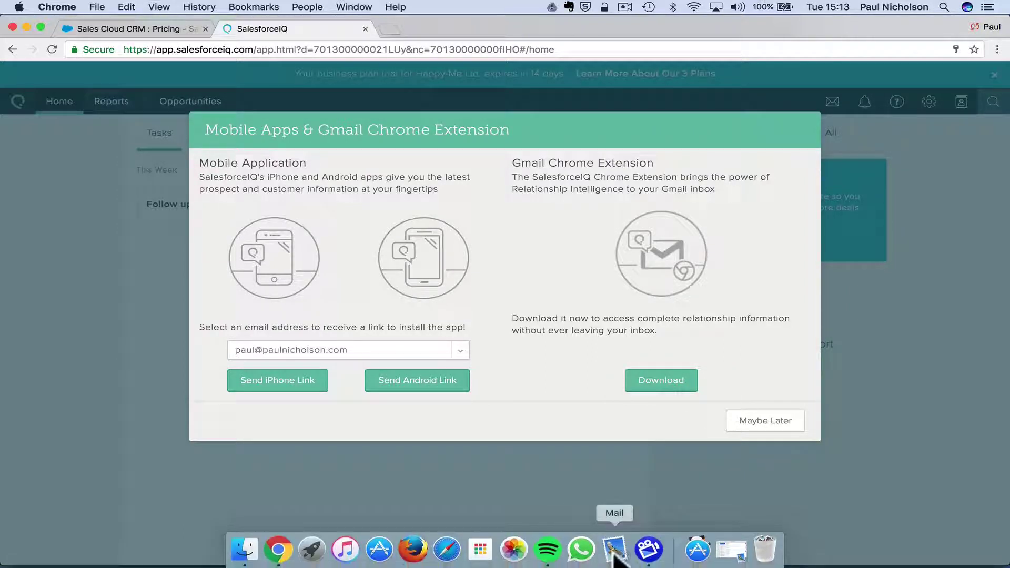
pyautogui.click(582, 548)
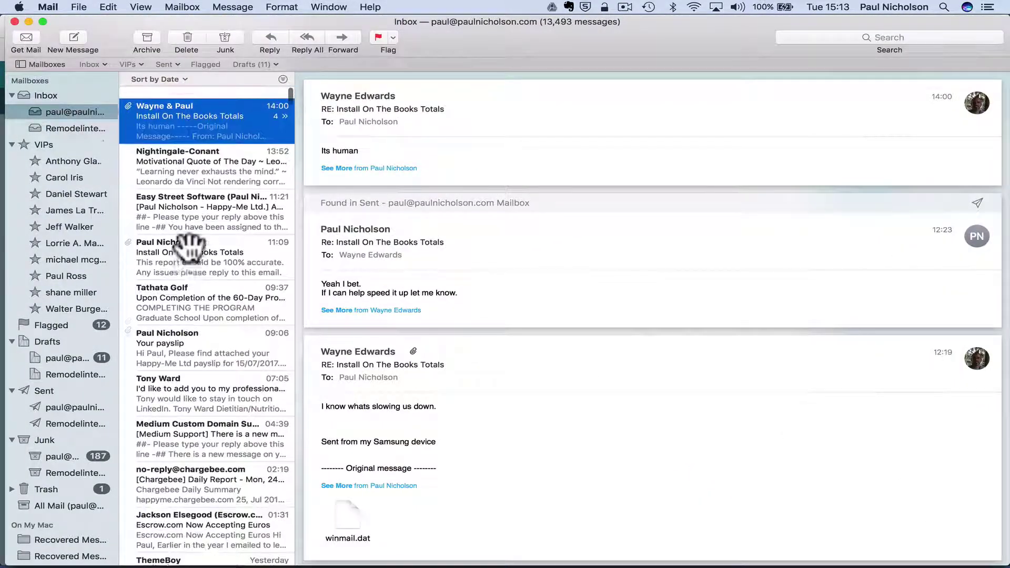
pyautogui.click(72, 138)
pyautogui.click(68, 116)
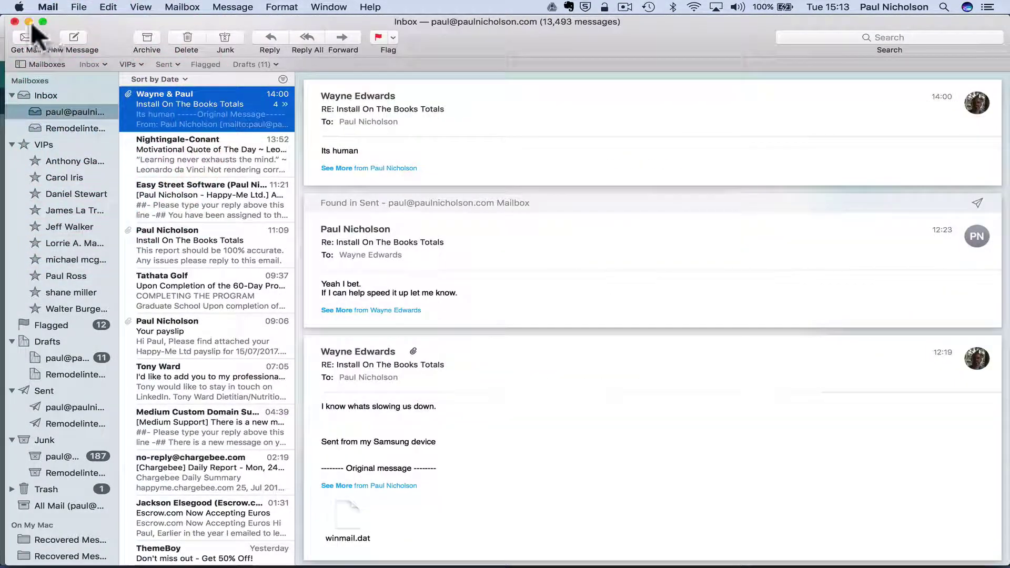
pyautogui.click(29, 21)
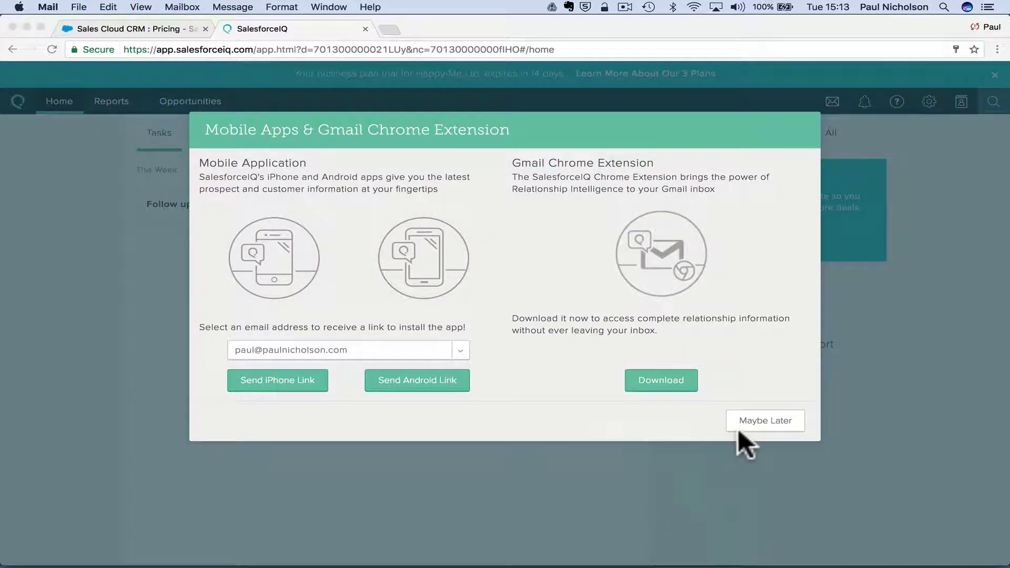
# Choose Maybe Later on the mobile apps offer and switch the home feed to All.
pyautogui.click(782, 421)
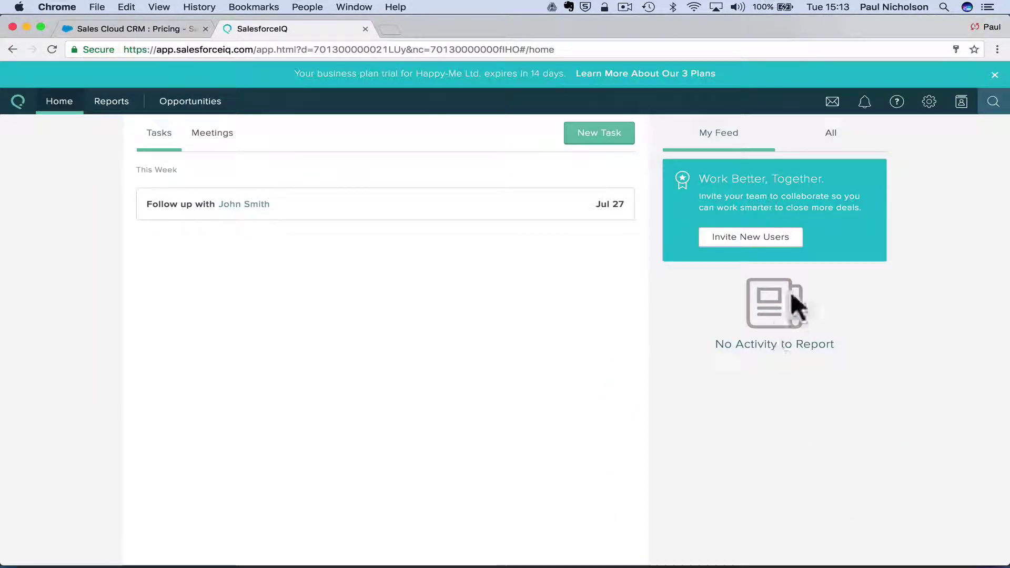
pyautogui.click(842, 134)
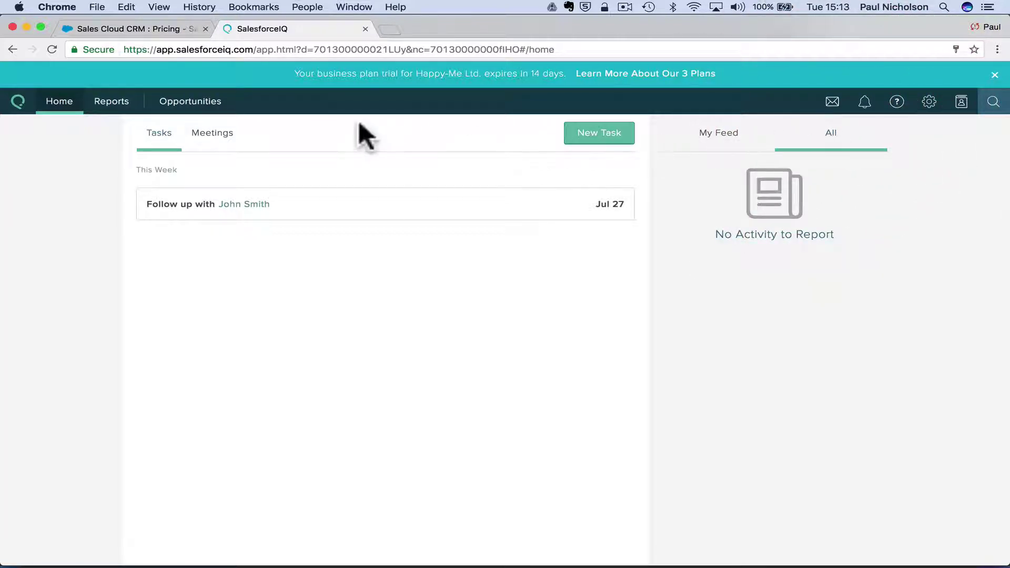
# Open Compare All Plans and scroll the Starter/Growth/Business feature table to Forecasting and back.
pyautogui.click(684, 75)
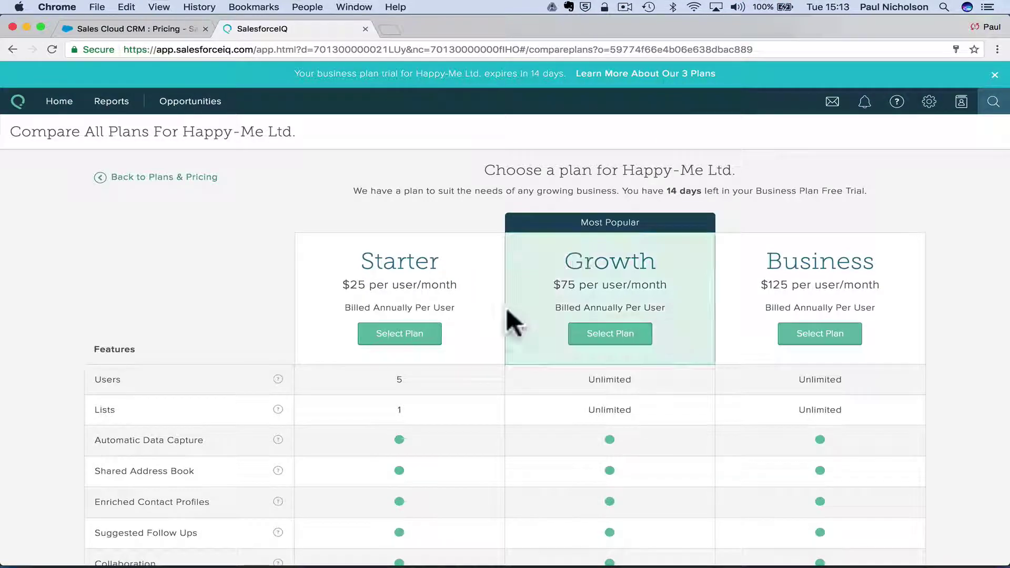
pyautogui.scroll(-5, 676, 336)
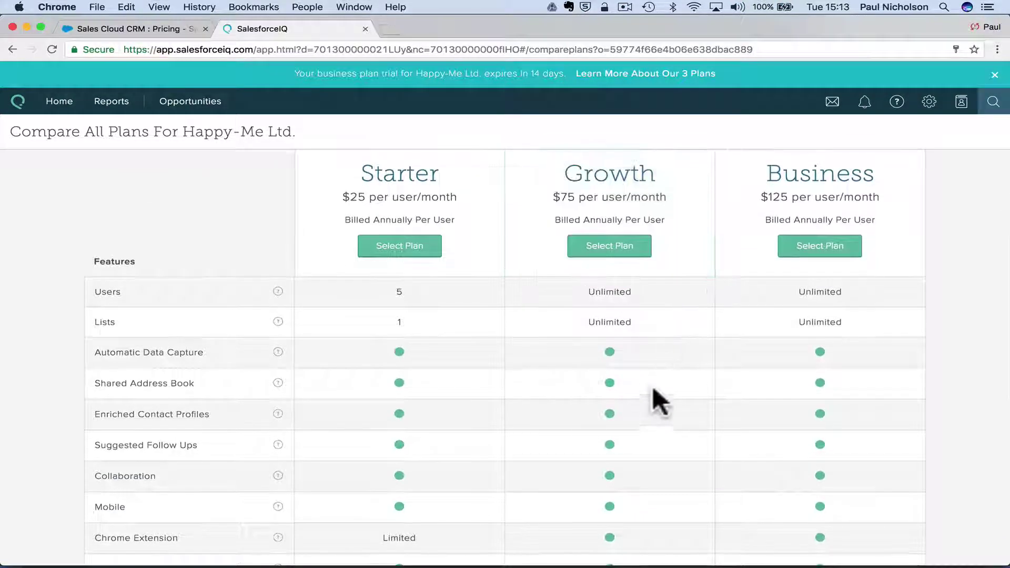
pyautogui.scroll(4, 649, 391)
pyautogui.scroll(-2, 649, 391)
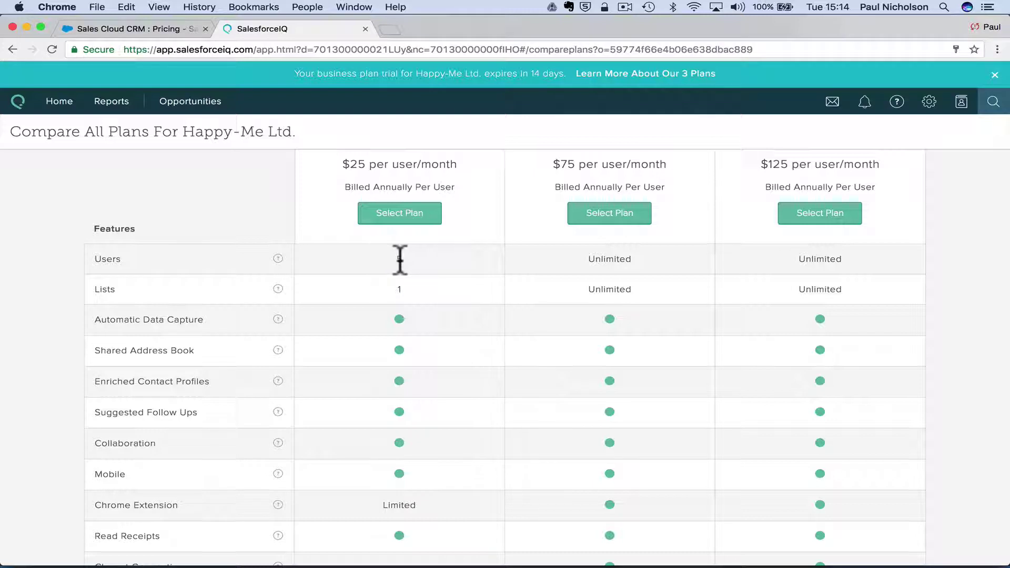
pyautogui.moveTo(277, 258)
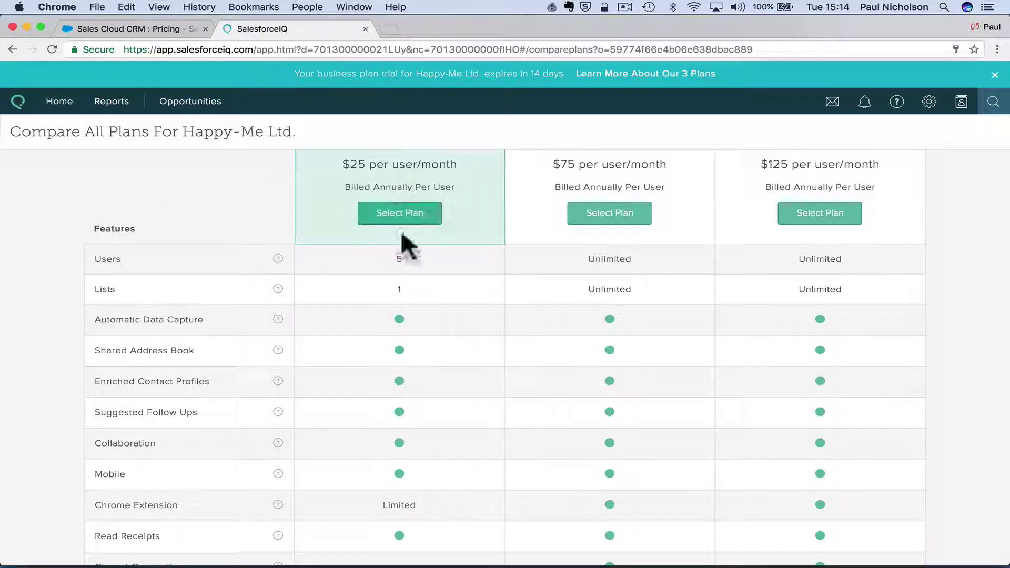
pyautogui.scroll(2, 368, 189)
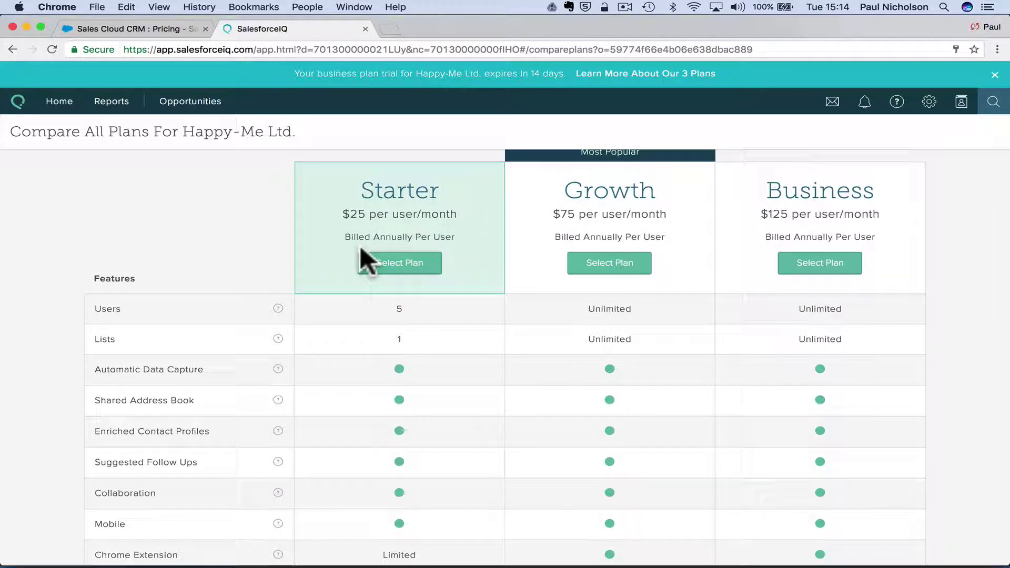
pyautogui.scroll(-1, 359, 248)
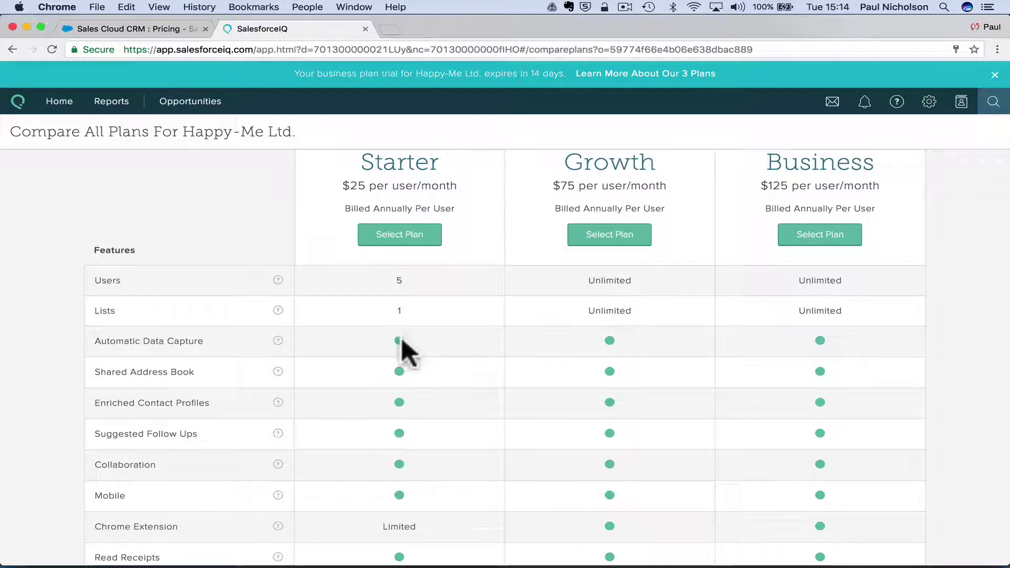
pyautogui.scroll(-2, 402, 342)
pyautogui.scroll(-2, 402, 341)
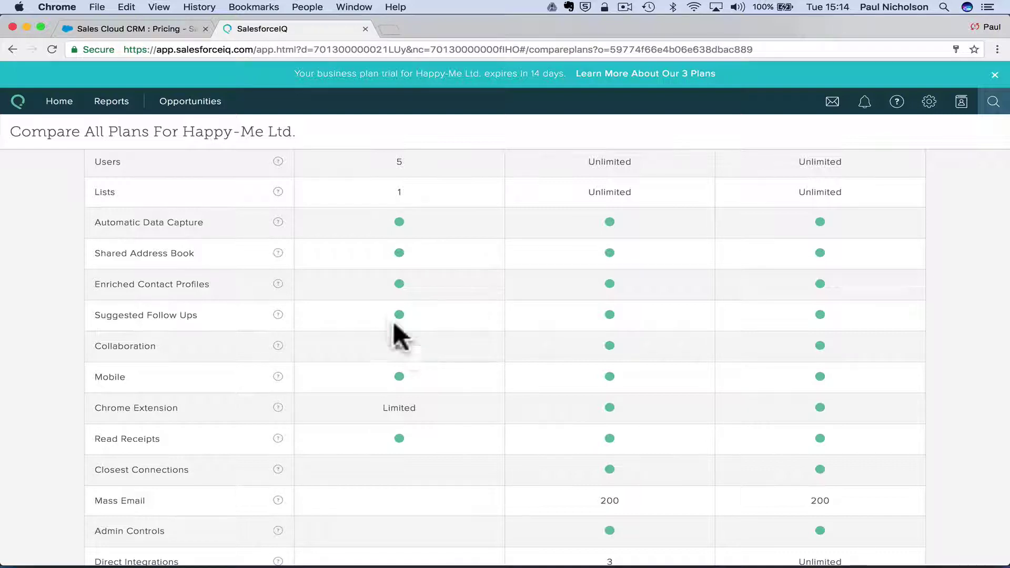
pyautogui.scroll(-4, 417, 338)
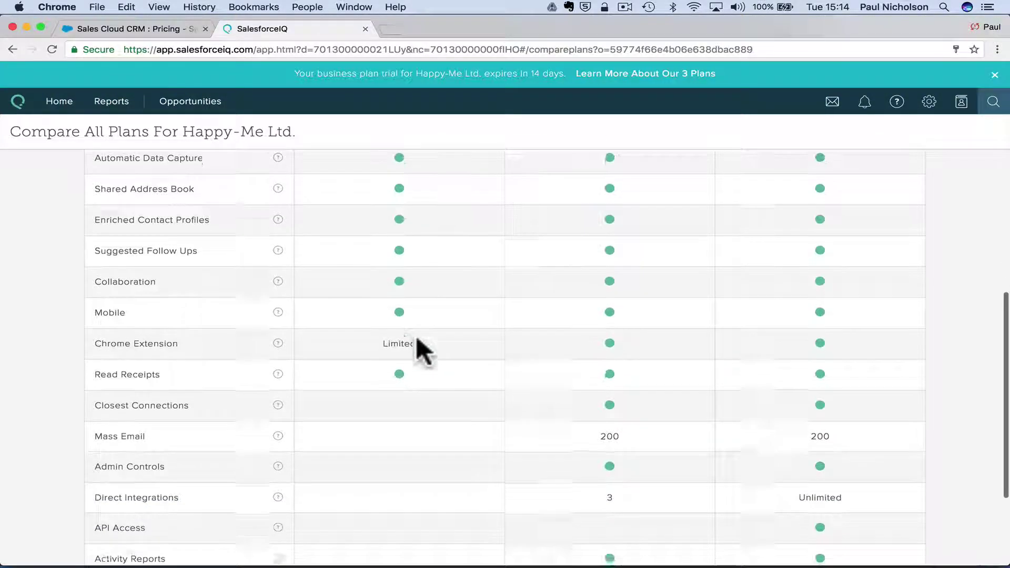
pyautogui.scroll(-2, 416, 338)
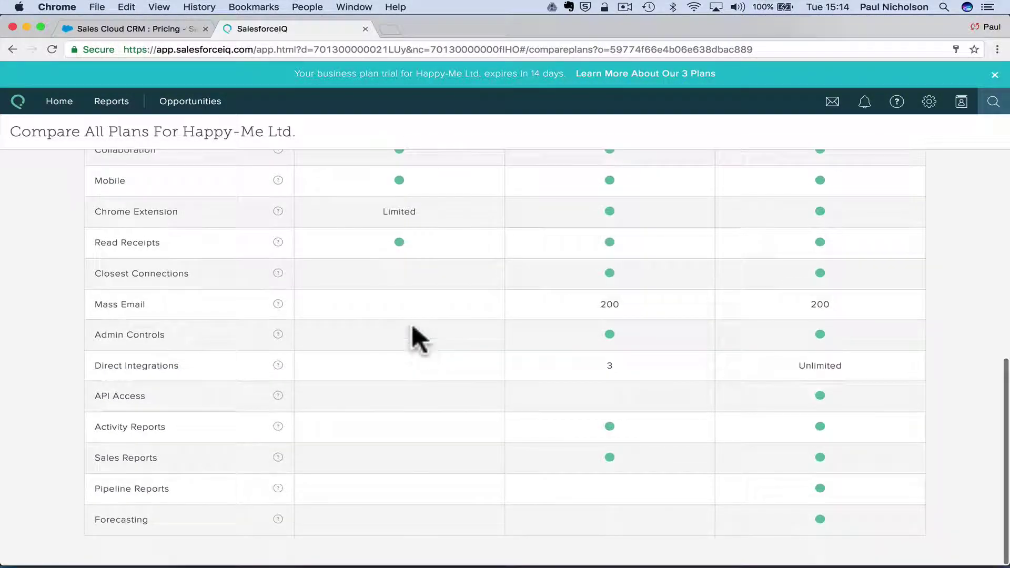
pyautogui.scroll(15, 415, 337)
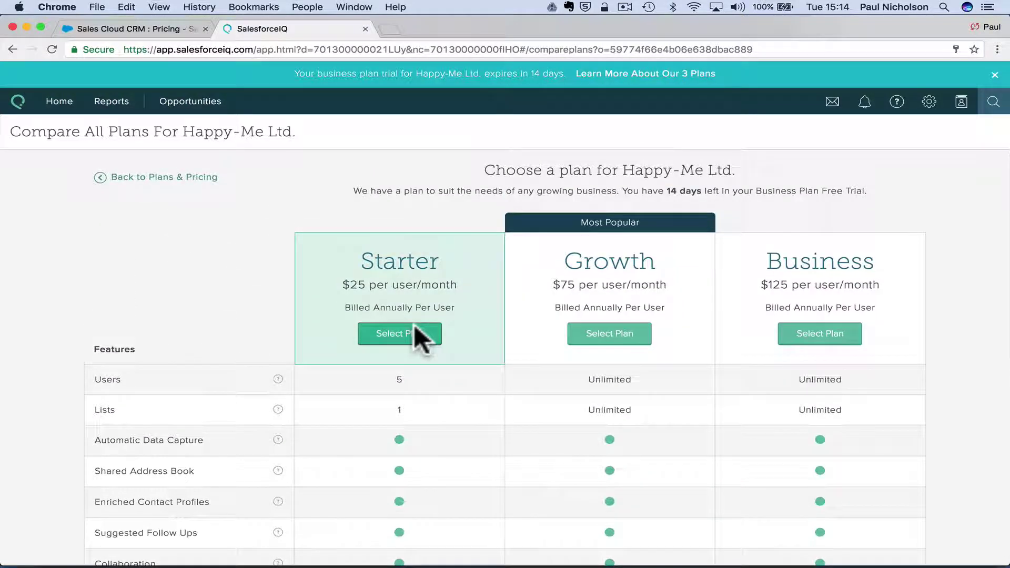
# Open the Communication Center, view My Send Report, check notifications, then view My Dashboard.
pyautogui.click(831, 103)
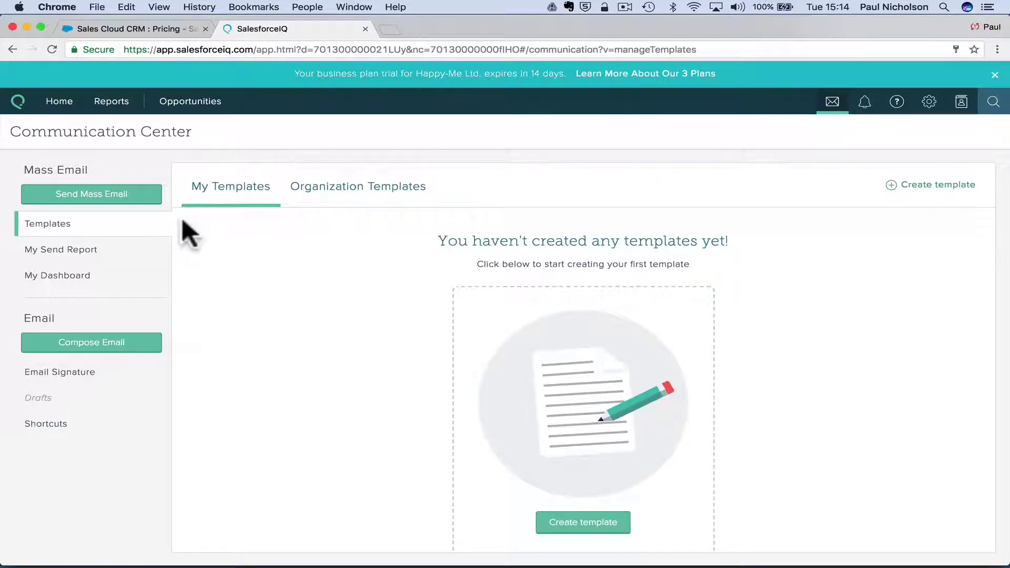
pyautogui.click(113, 250)
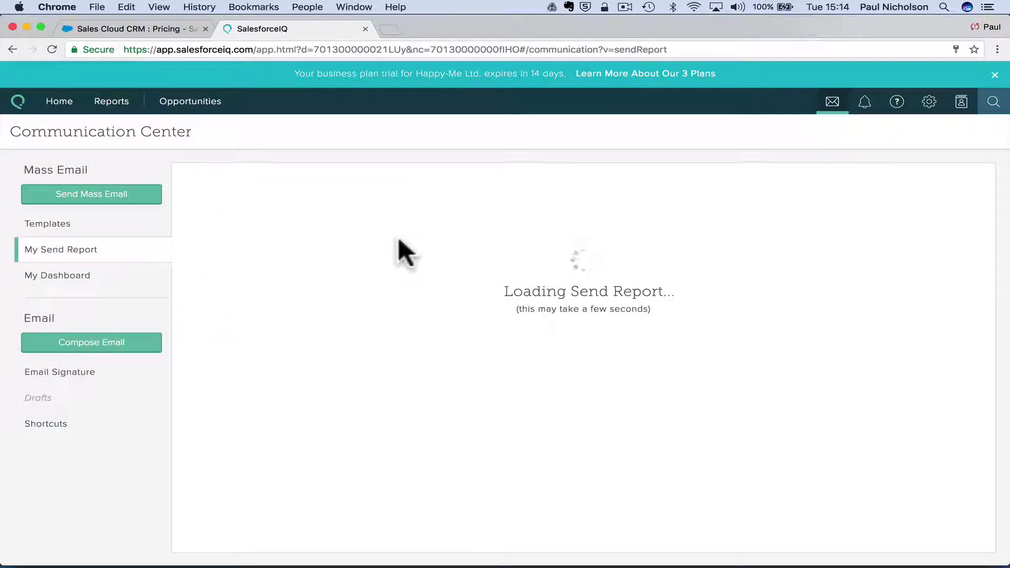
pyautogui.click(864, 108)
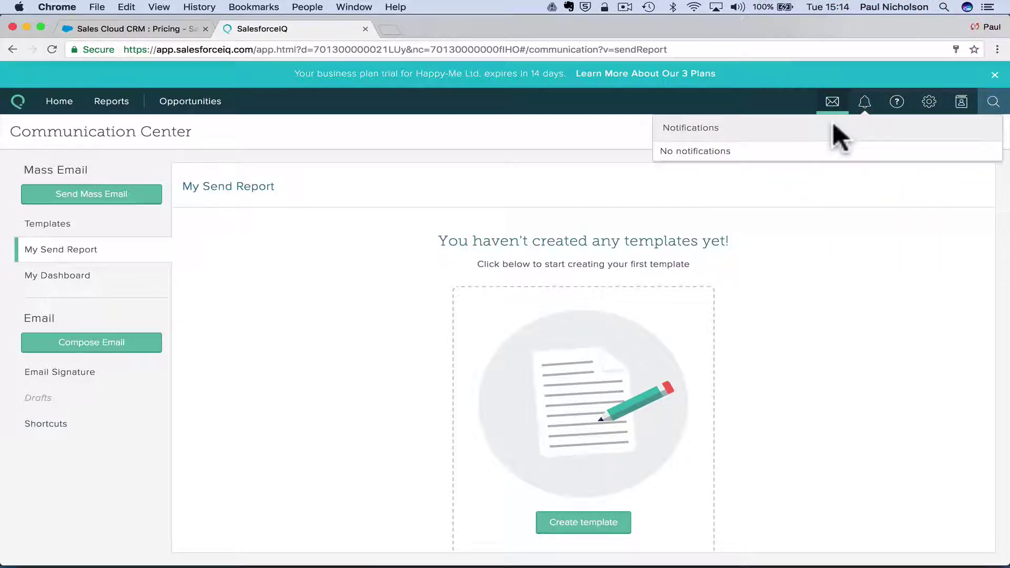
pyautogui.click(812, 144)
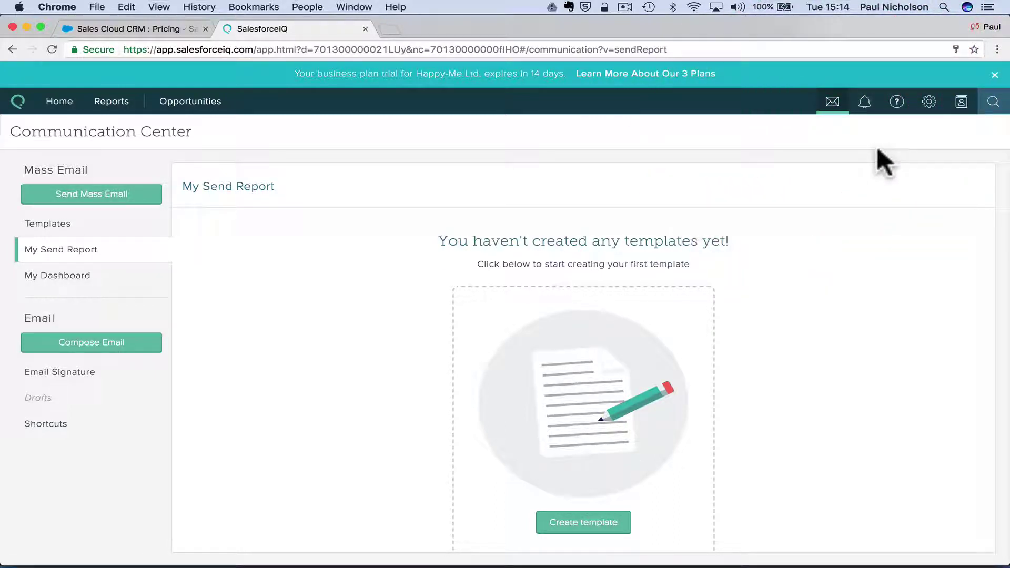
pyautogui.click(106, 284)
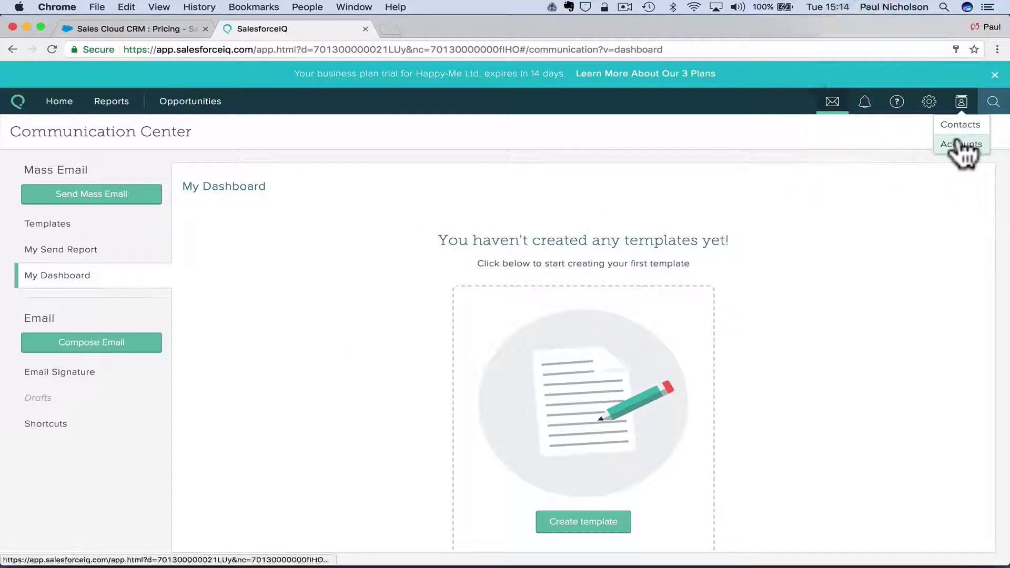
# View the organization's contacts, then open and close the Opportunities views list.
pyautogui.click(962, 105)
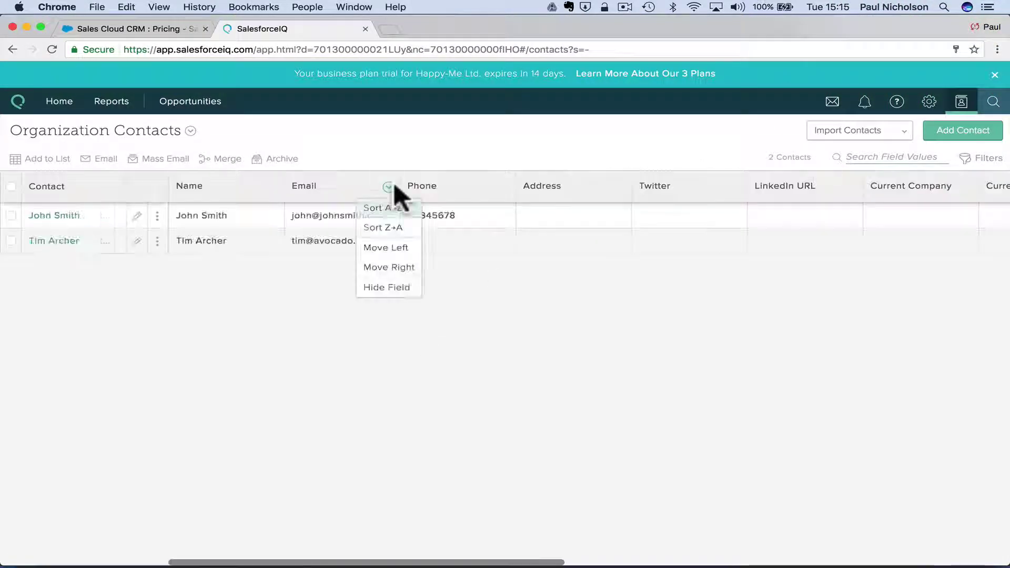
pyautogui.click(178, 104)
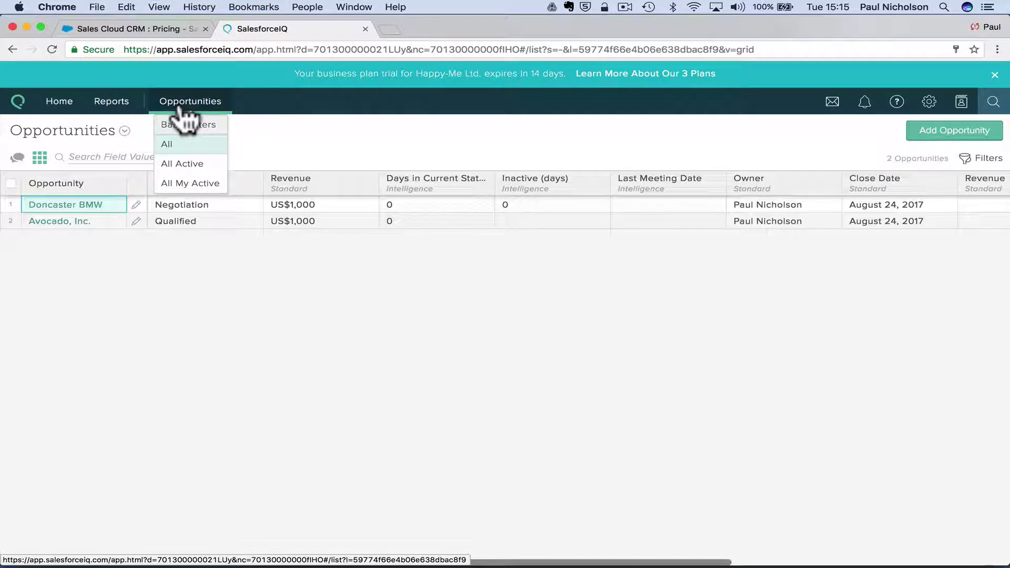
pyautogui.click(220, 256)
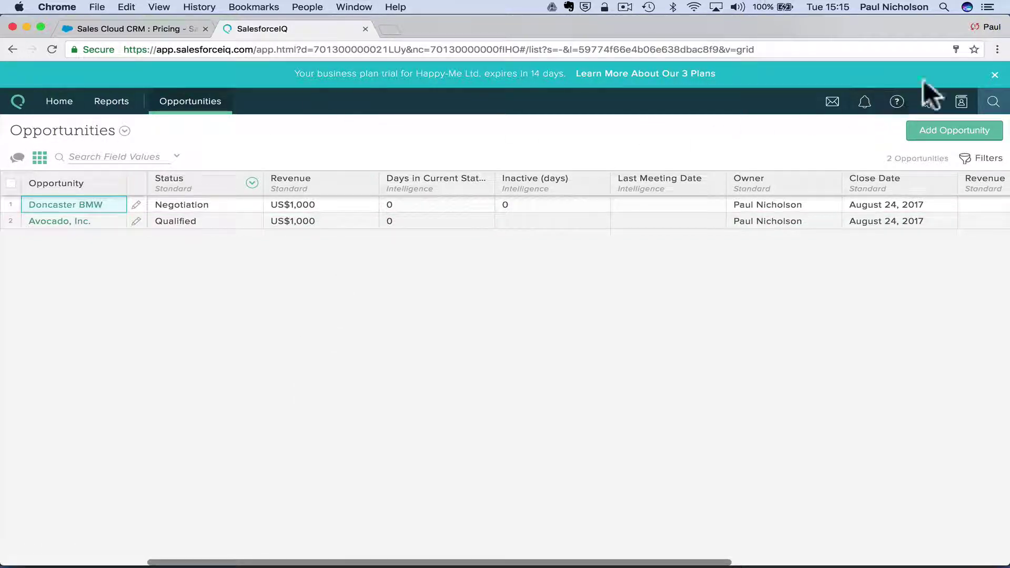
# Close the trial-expiry banner and return to the Communication Center's Templates page.
pyautogui.click(995, 75)
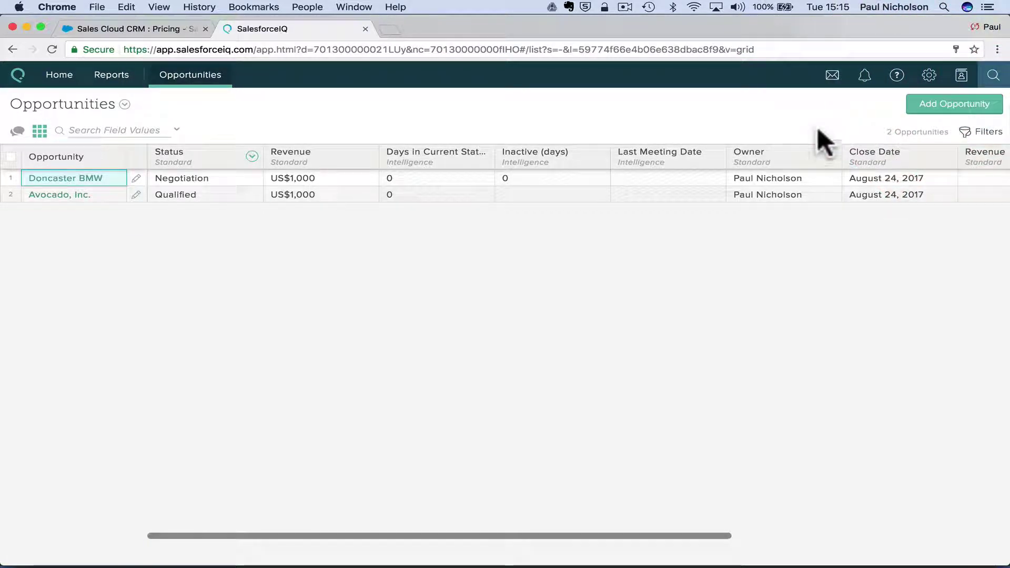
pyautogui.moveTo(928, 83)
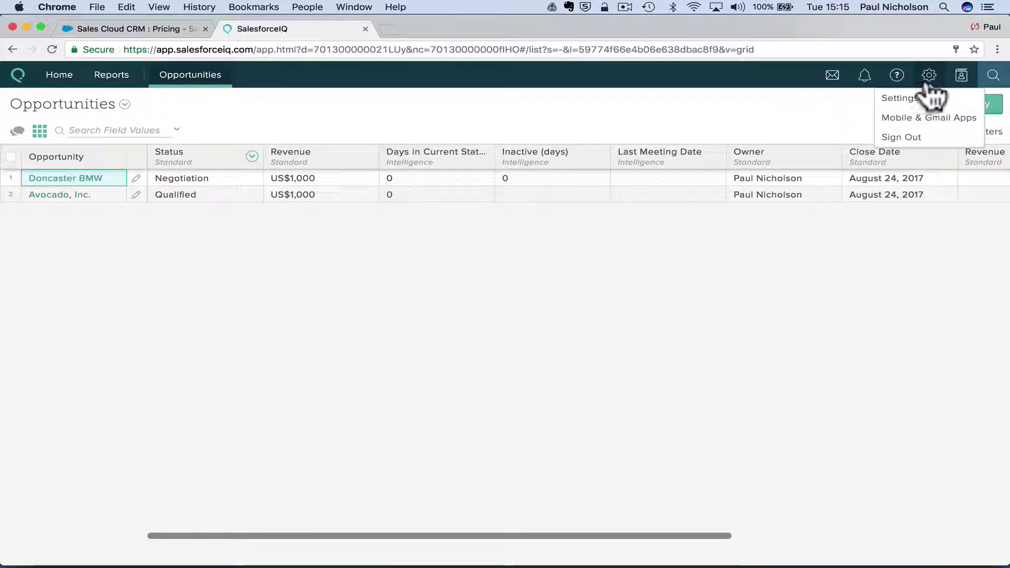
pyautogui.moveTo(962, 79)
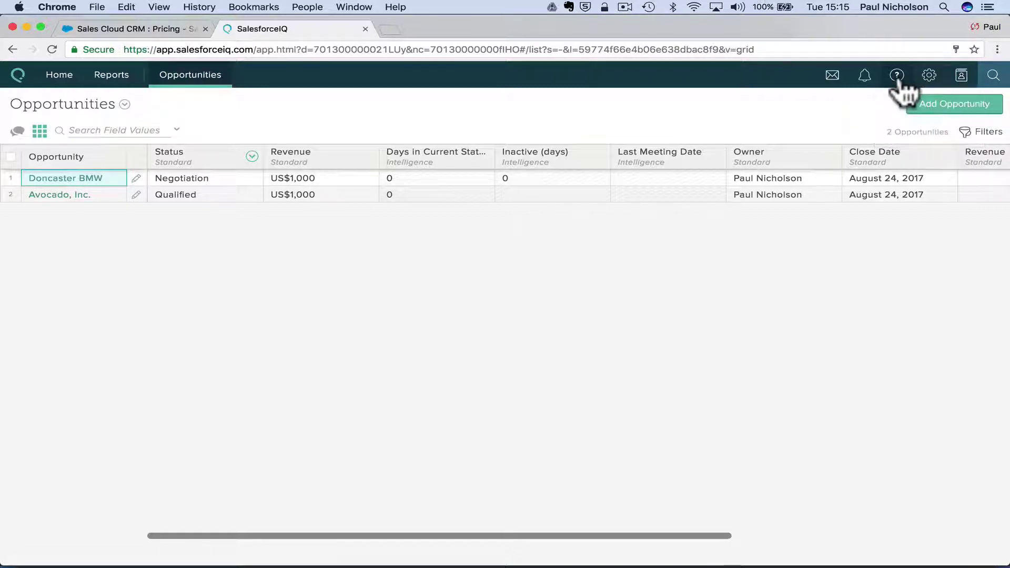
pyautogui.click(830, 79)
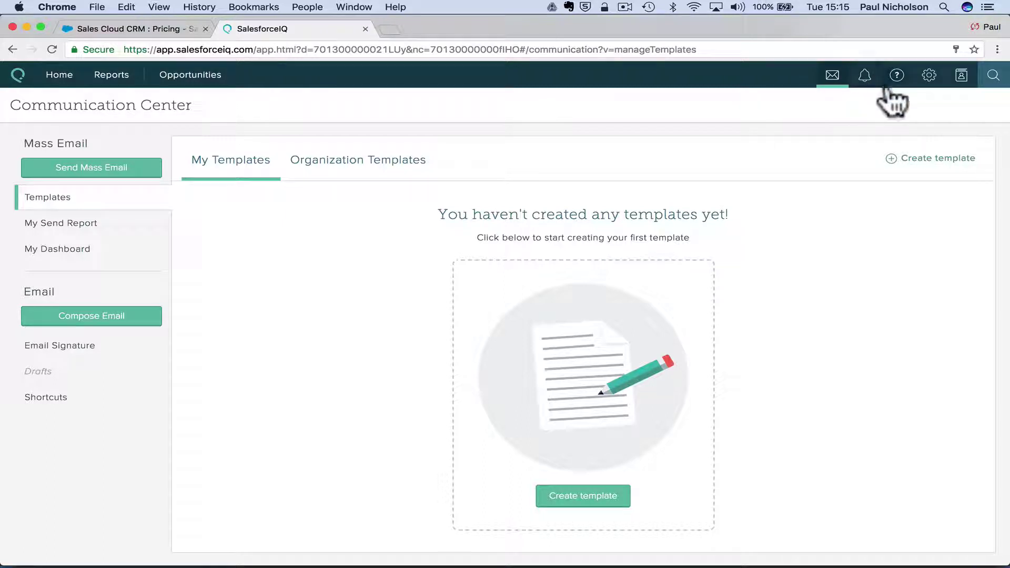
# Check the gear and contacts menus, visit Reports, then return to the Opportunities grid.
pyautogui.click(931, 80)
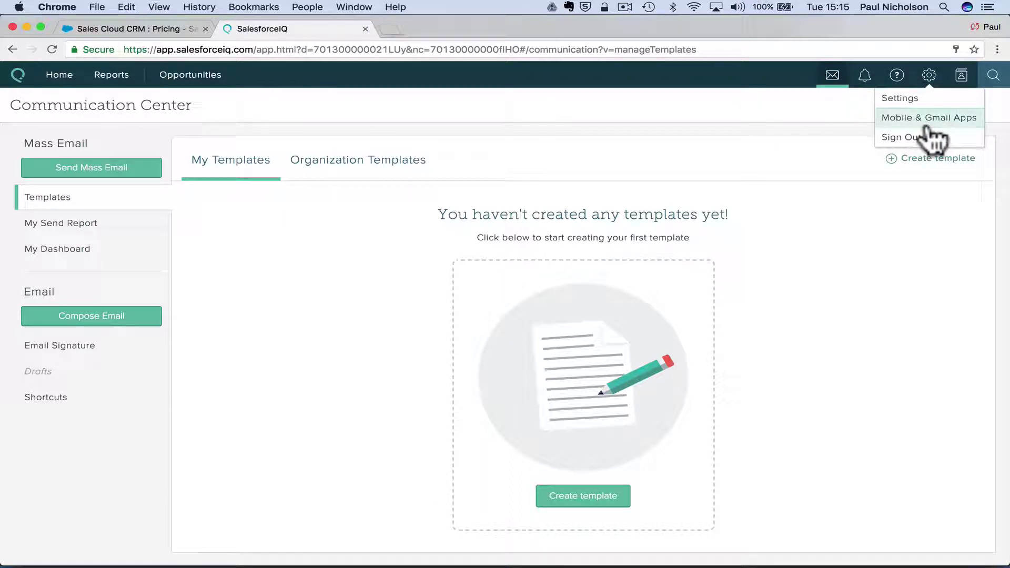
pyautogui.click(929, 75)
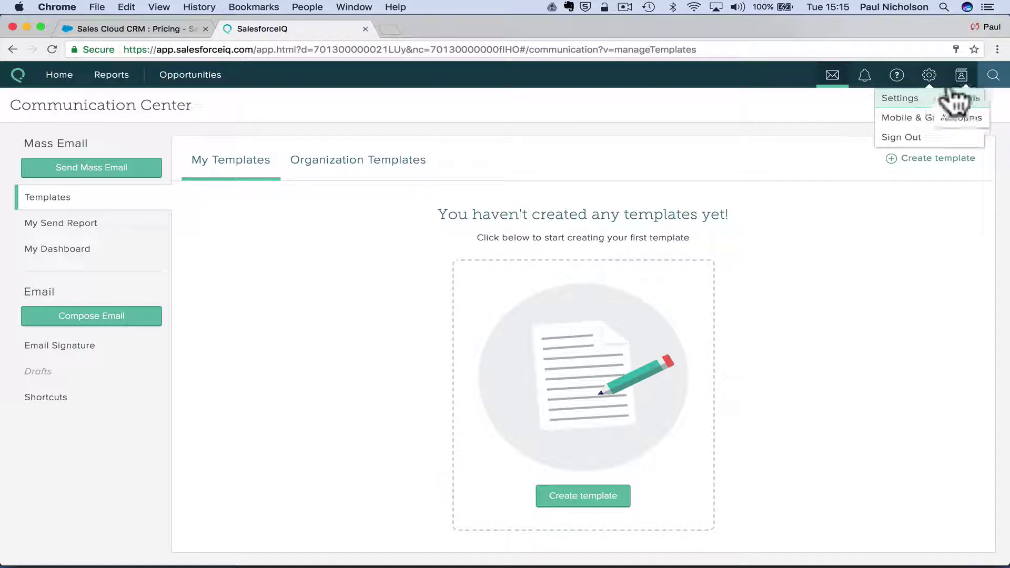
pyautogui.click(962, 76)
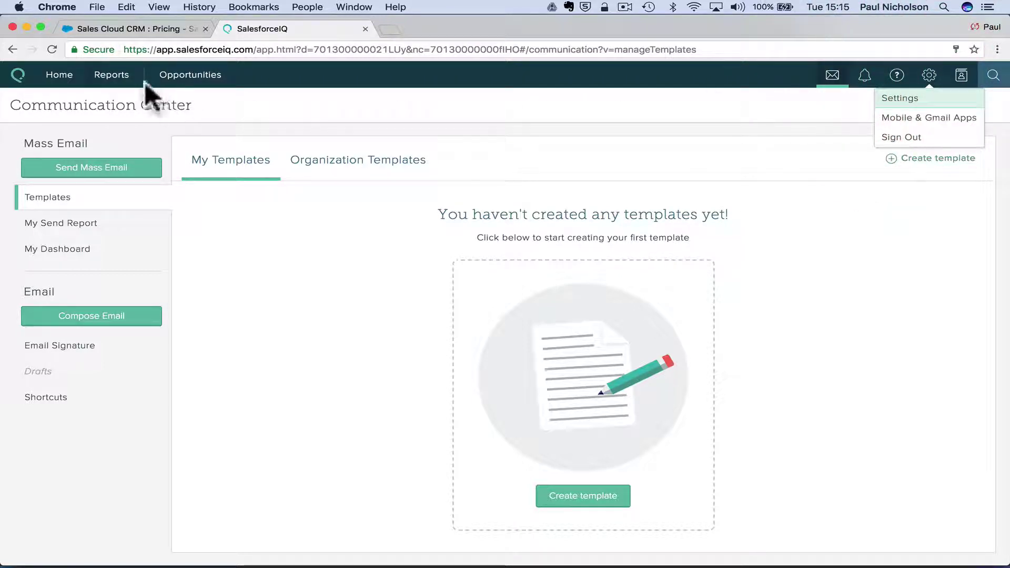
pyautogui.click(117, 77)
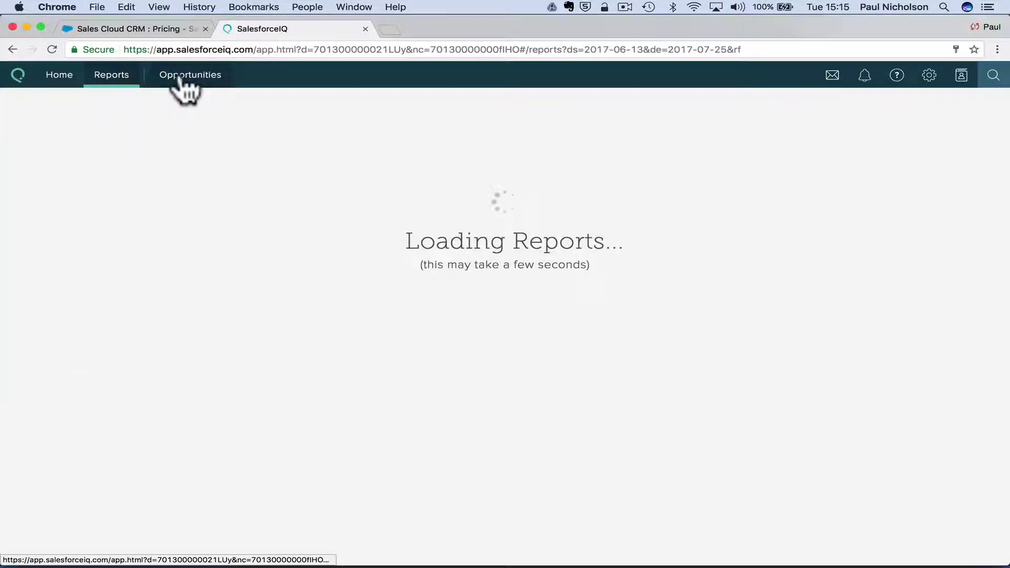
pyautogui.click(192, 78)
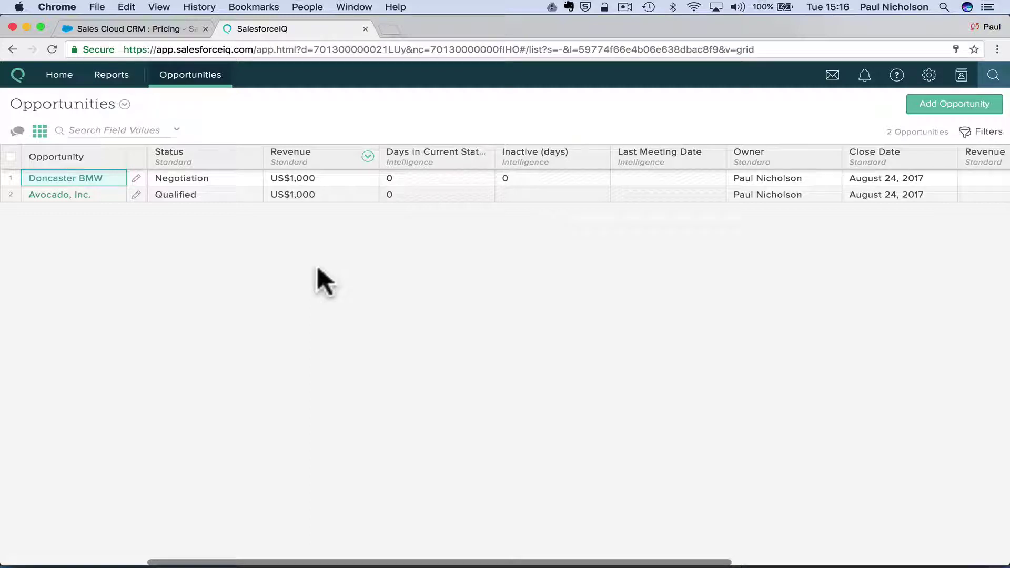
pyautogui.click(136, 177)
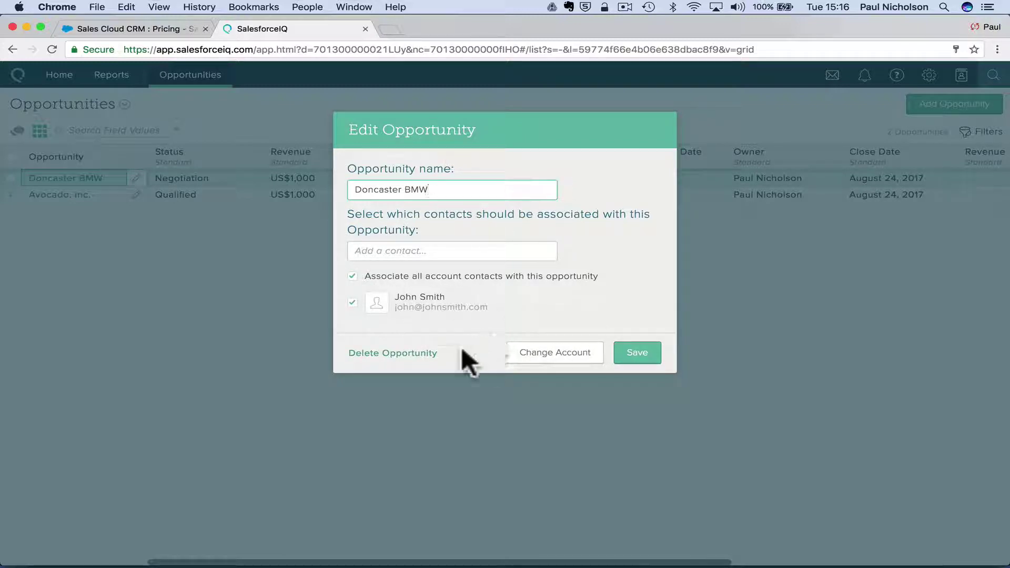
pyautogui.click(415, 352)
pyautogui.click(569, 227)
pyautogui.click(647, 351)
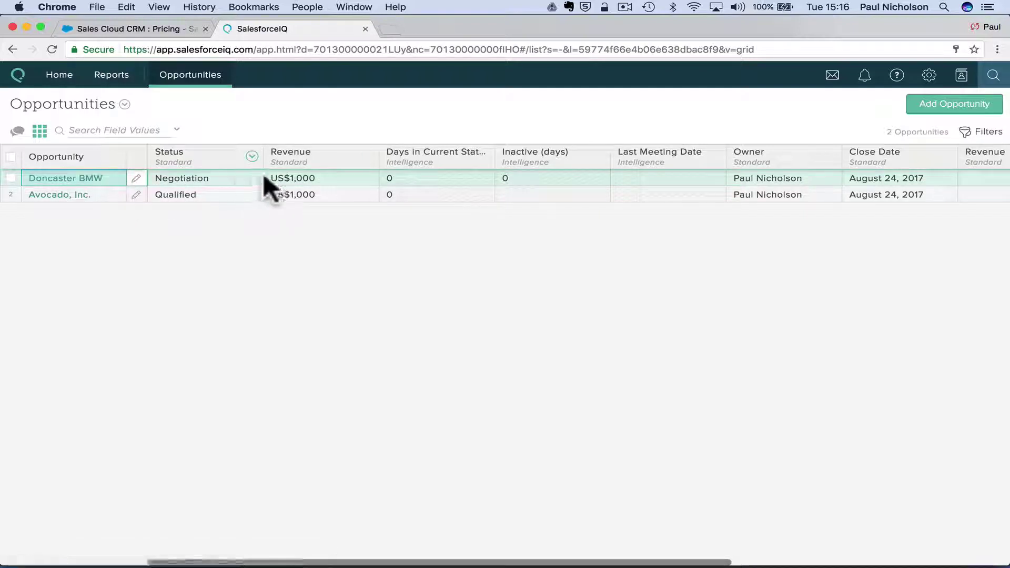
pyautogui.hscroll(5, 384, 169)
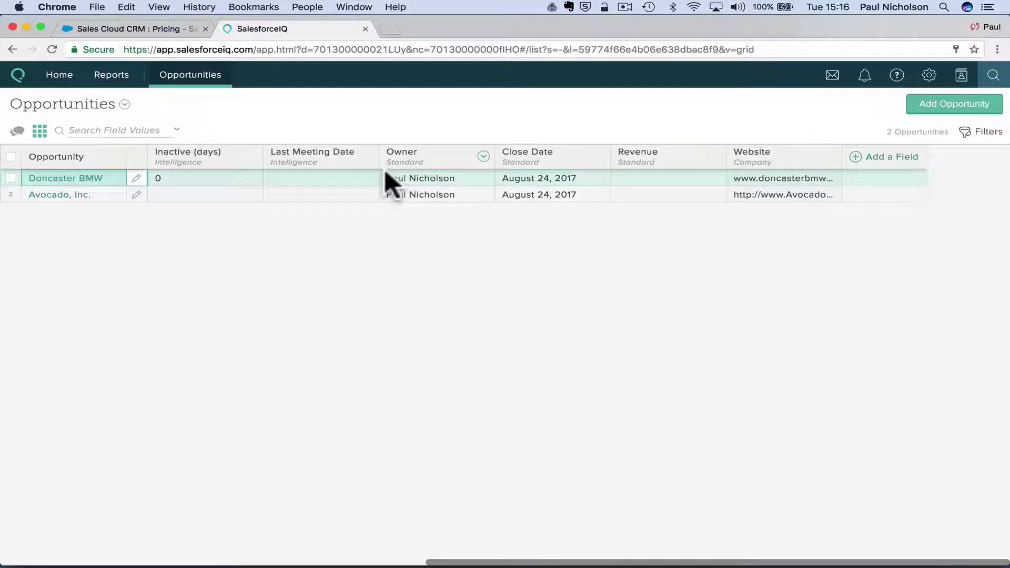
pyautogui.hscroll(-5, 384, 169)
pyautogui.click(11, 178)
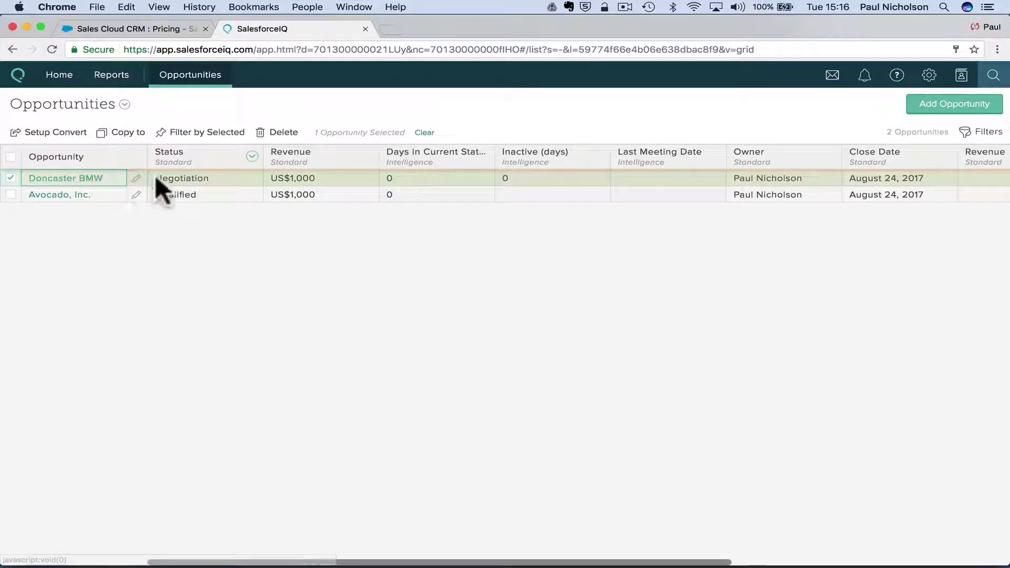
pyautogui.click(183, 178)
# Open the Doncaster BMW opportunity and look through its tasks, fields and activity stream filters.
pyautogui.click(66, 179)
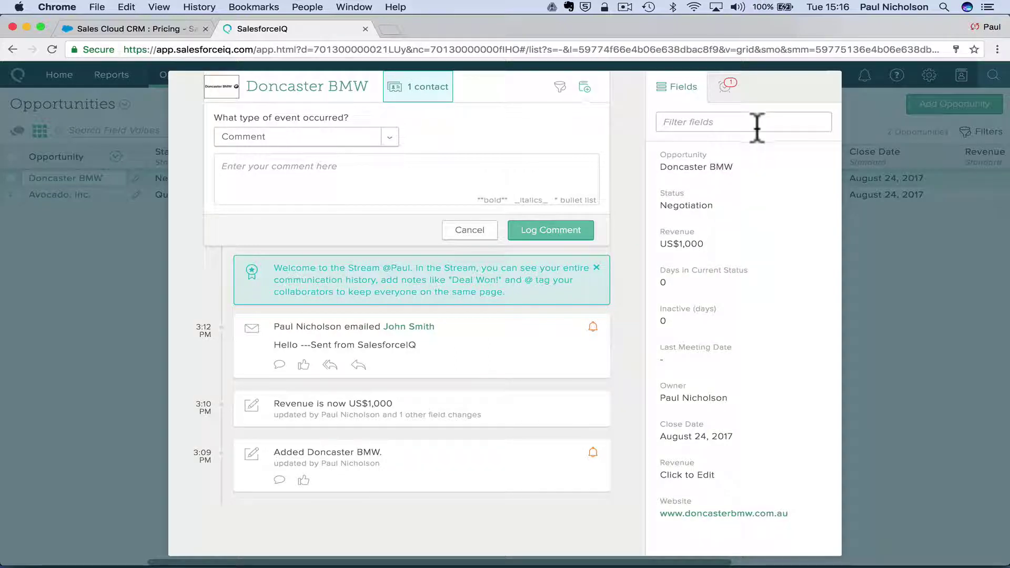
pyautogui.click(726, 86)
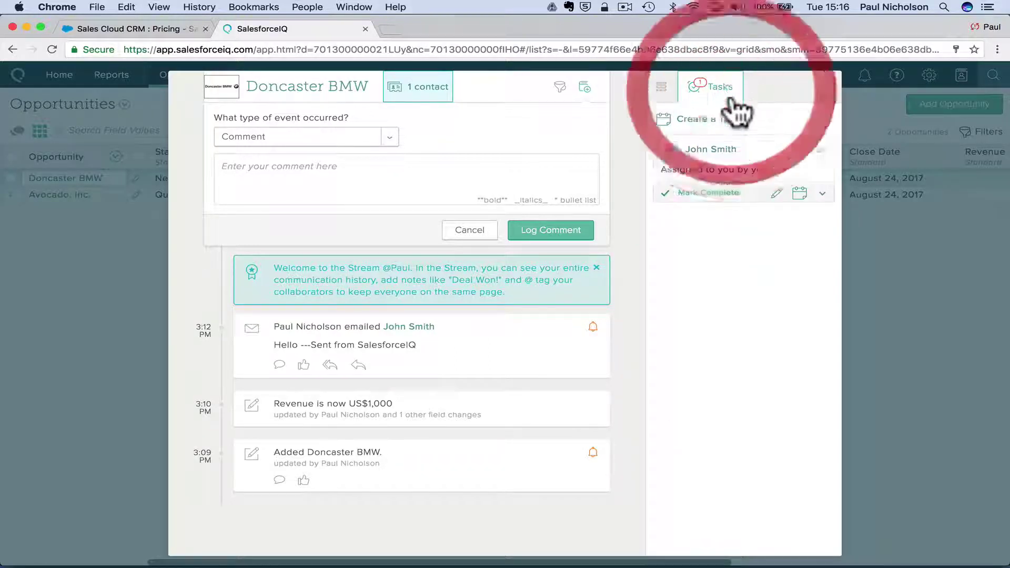
pyautogui.click(674, 89)
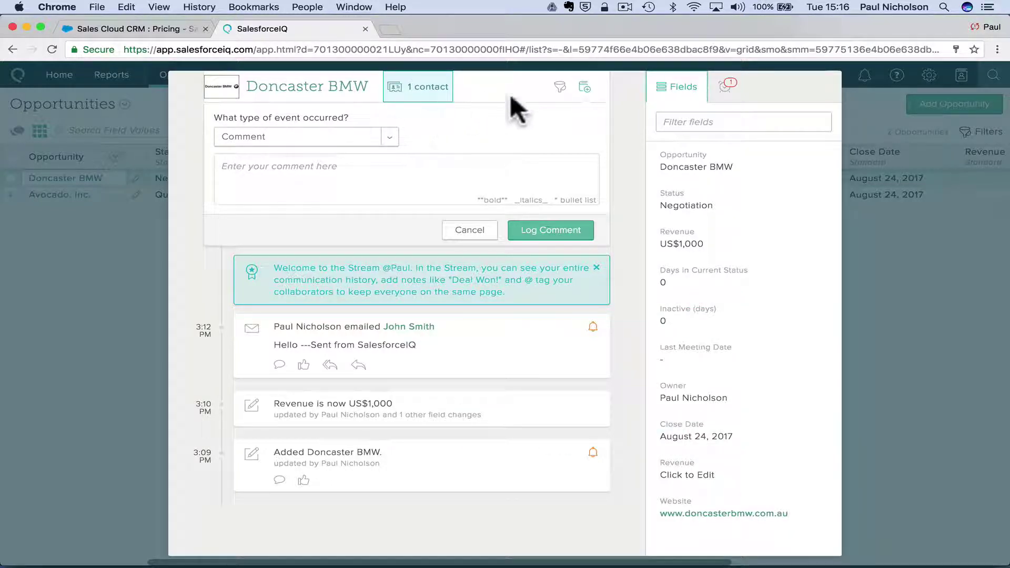
pyautogui.click(560, 88)
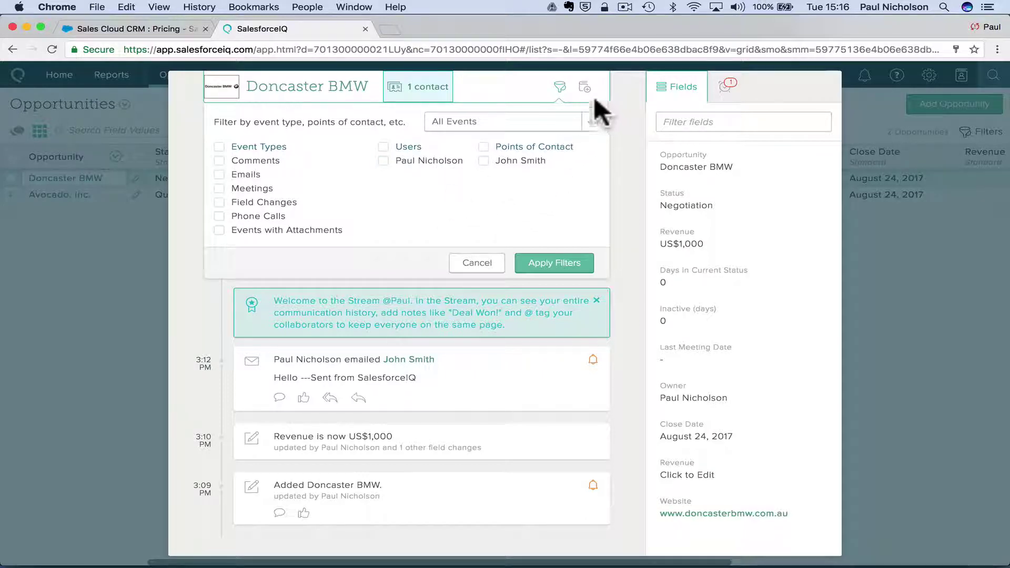
pyautogui.click(584, 88)
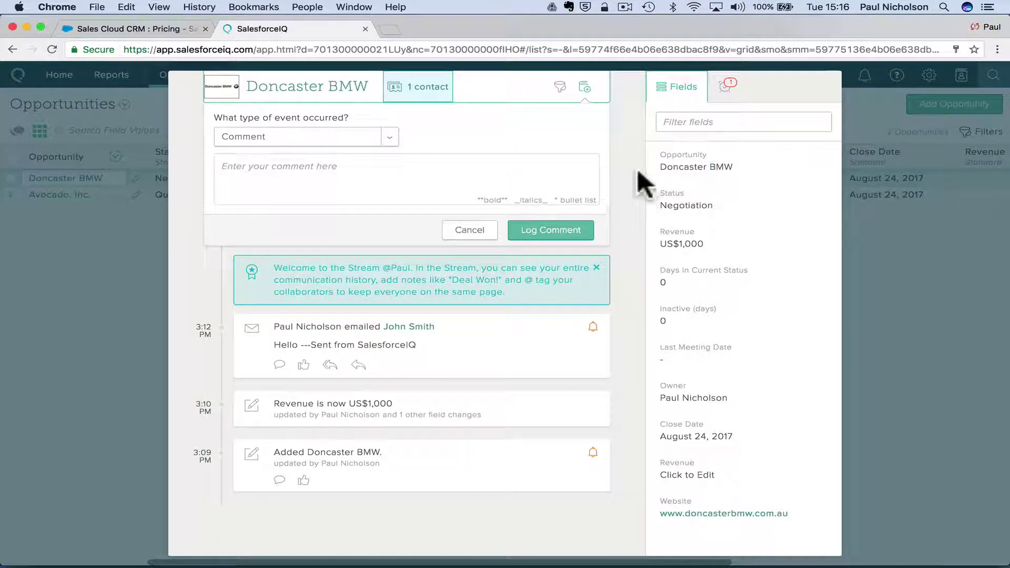
pyautogui.click(635, 152)
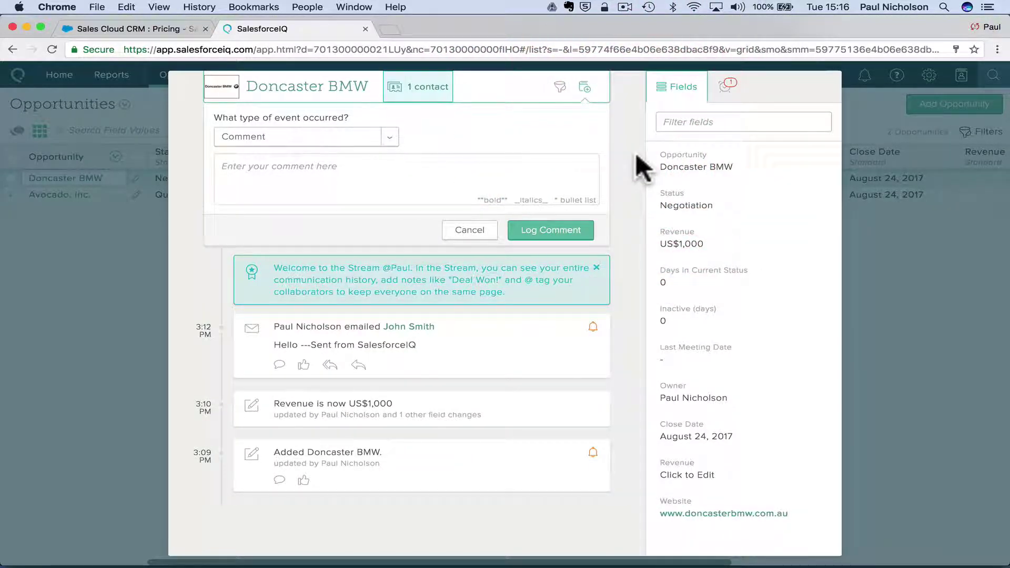
# Recheck its tasks and field values, then open the Doncaster BMW account profile.
pyautogui.click(727, 85)
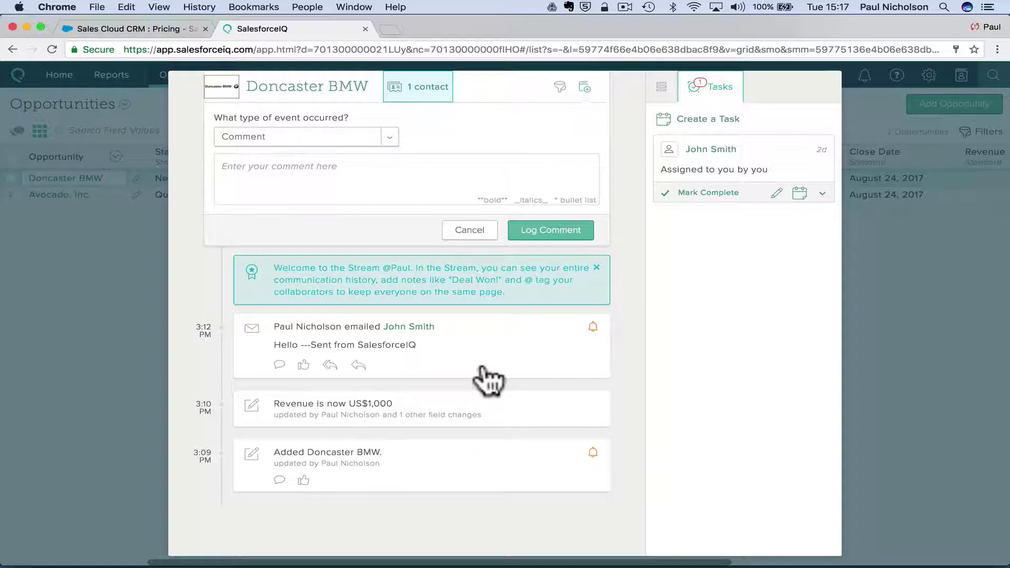
pyautogui.click(661, 86)
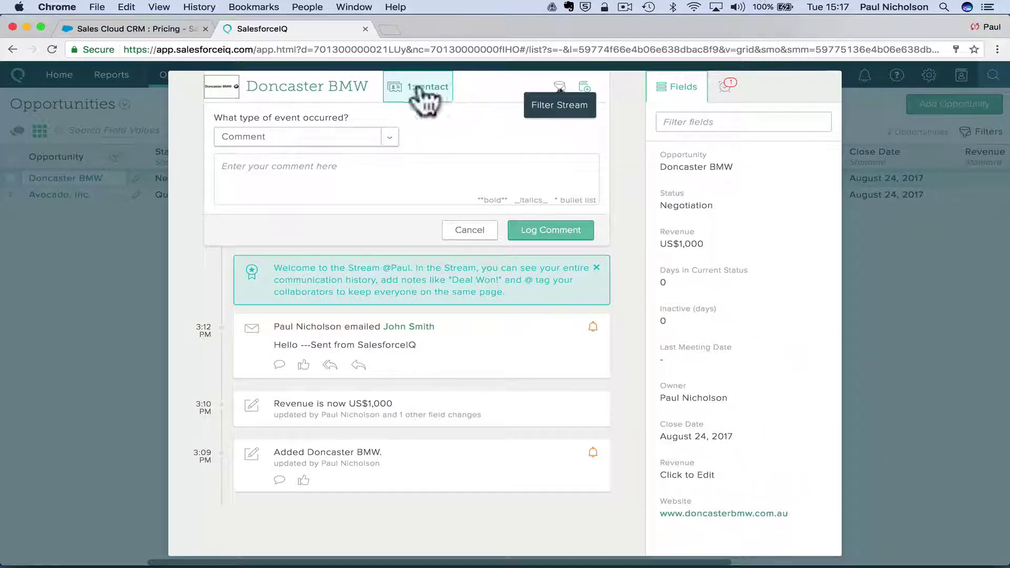
pyautogui.click(308, 87)
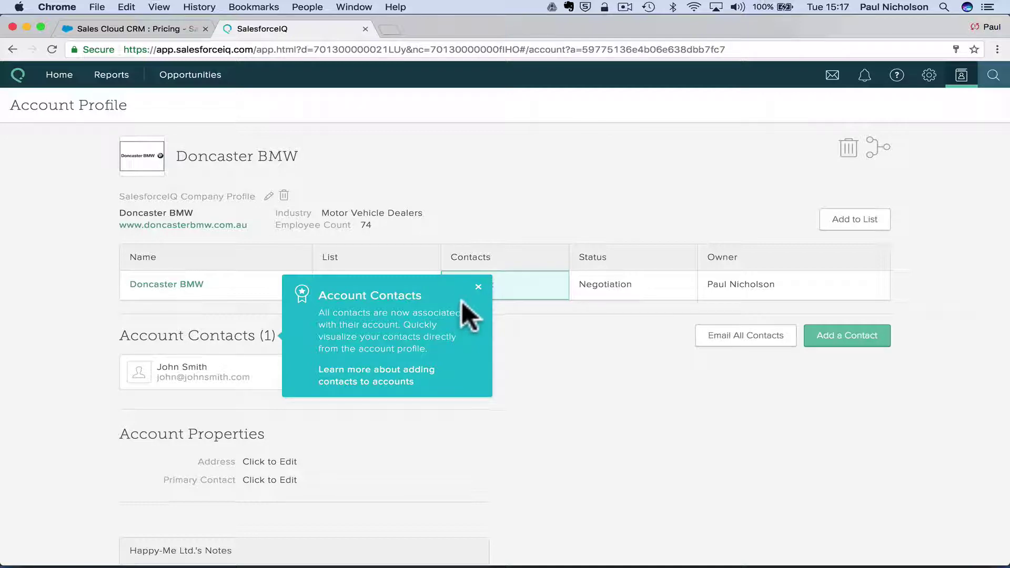
# Close the Account Contacts tip, open and cancel Merge Account, and view the empty notifications.
pyautogui.click(478, 287)
pyautogui.scroll(-5, 543, 387)
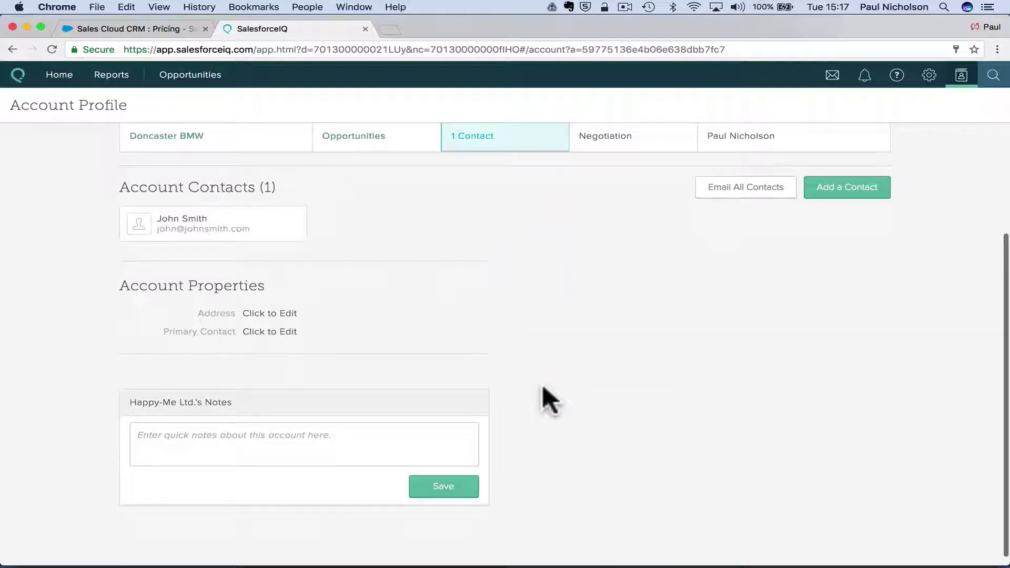
pyautogui.scroll(5, 543, 387)
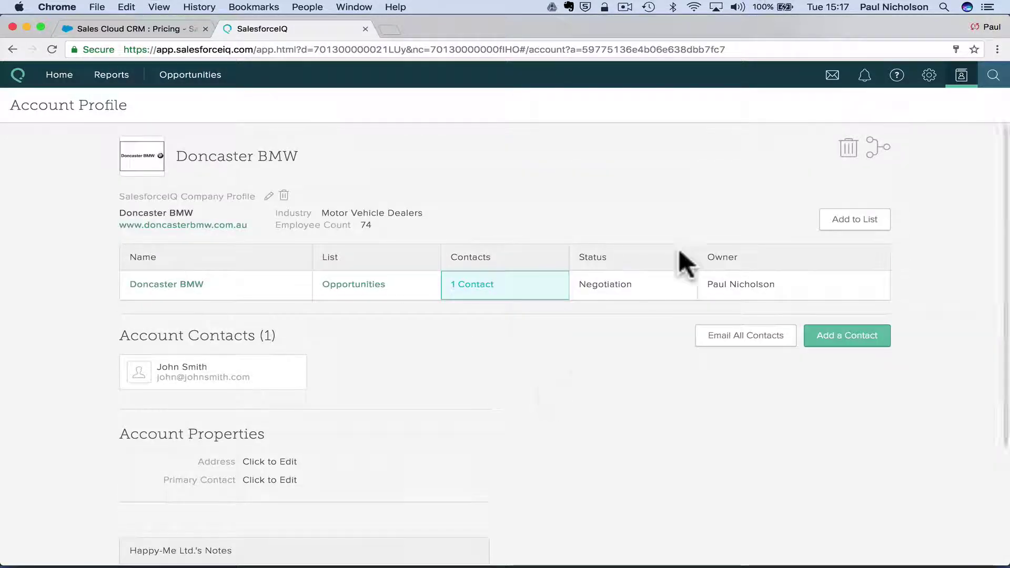
pyautogui.click(878, 148)
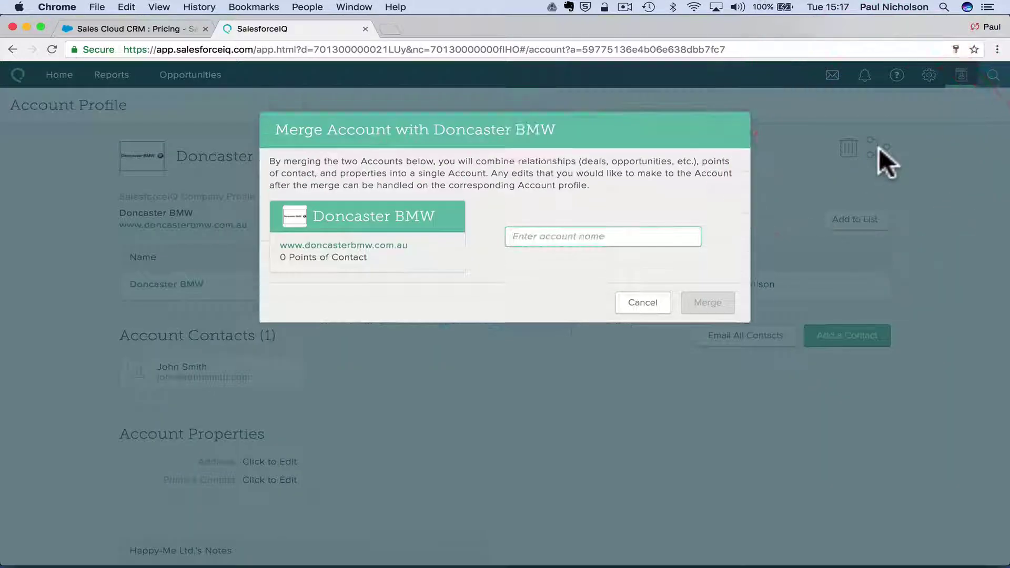
pyautogui.click(642, 302)
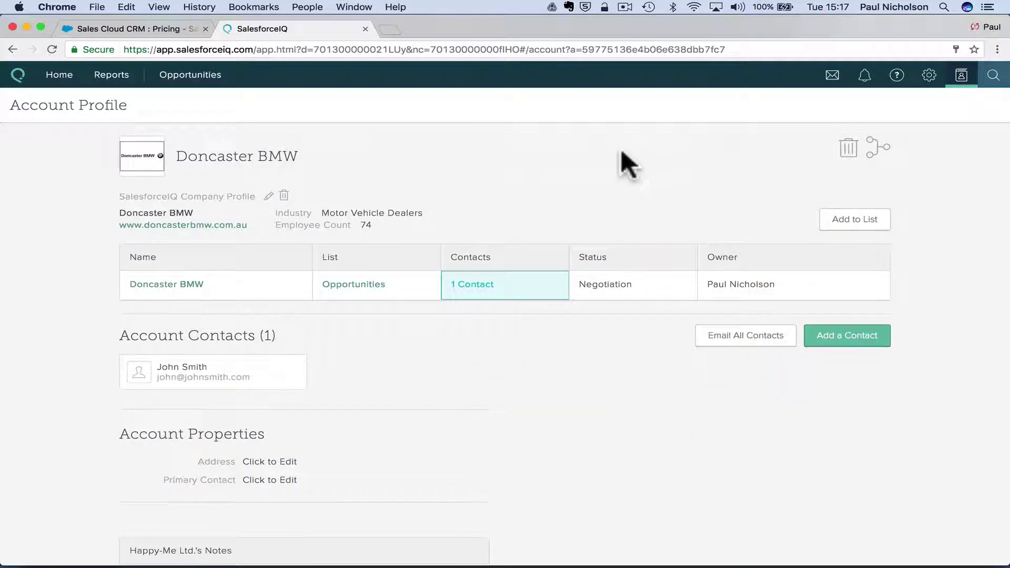
pyautogui.click(864, 75)
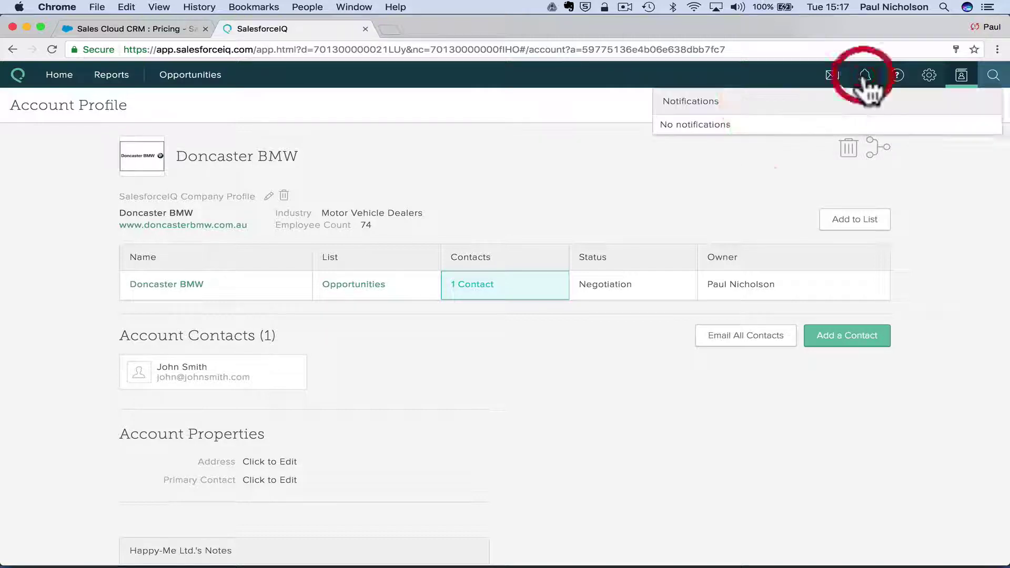
# Open Settings from the gear menu and view the Security, Notifications, Connected Accounts and General pages.
pyautogui.click(897, 77)
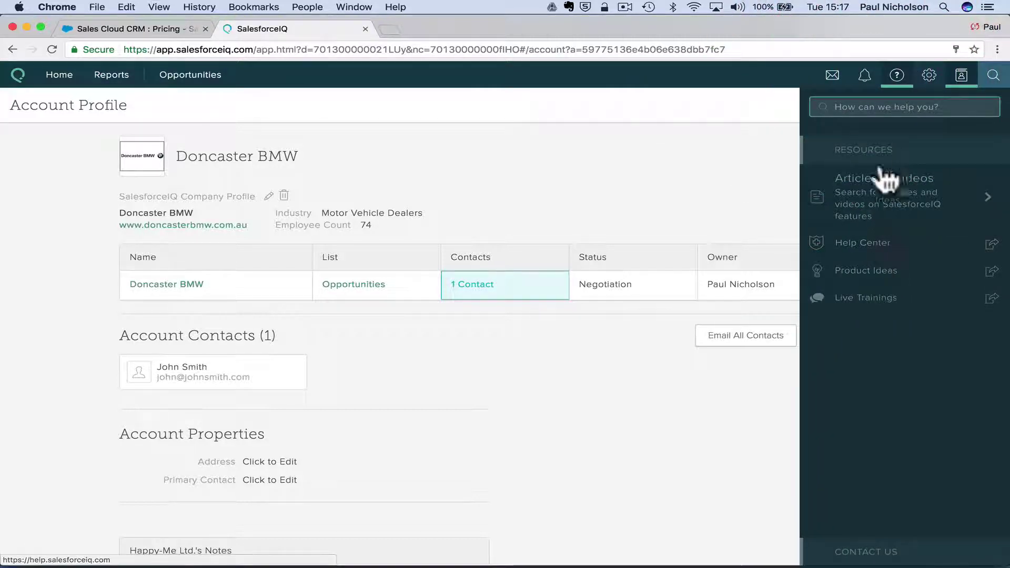
pyautogui.click(929, 76)
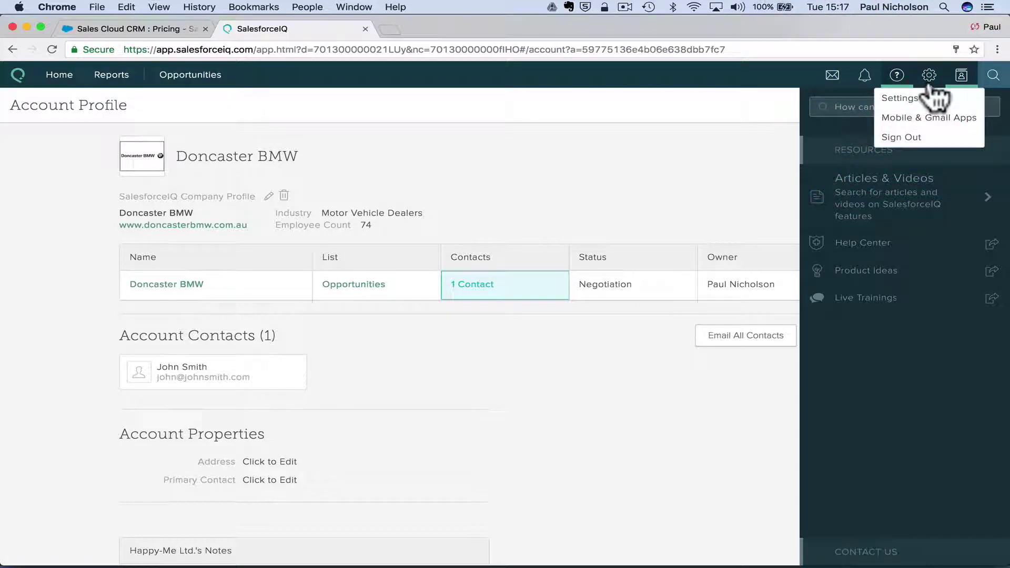
pyautogui.click(932, 98)
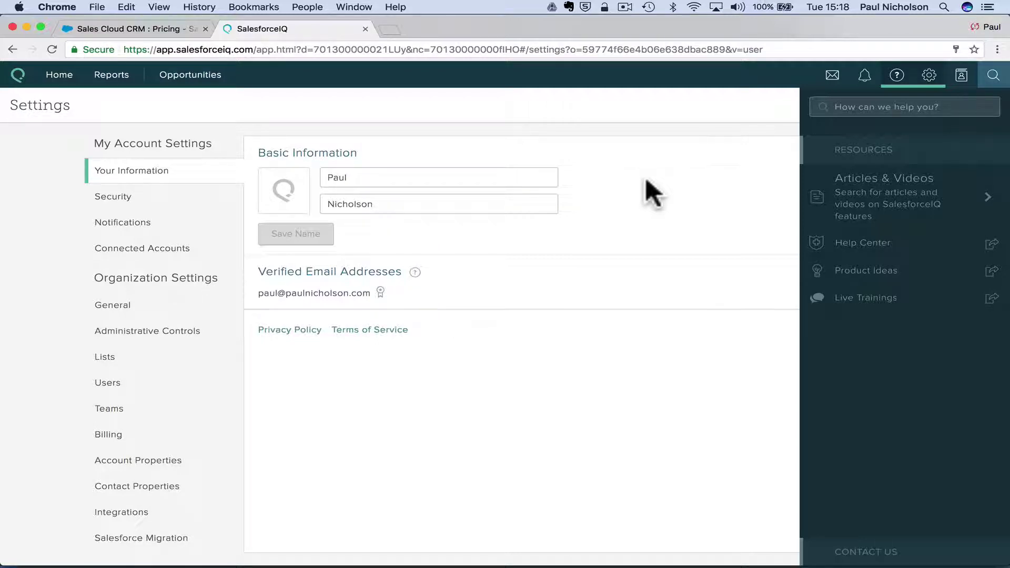
pyautogui.click(164, 202)
pyautogui.click(184, 228)
pyautogui.click(184, 256)
pyautogui.click(174, 306)
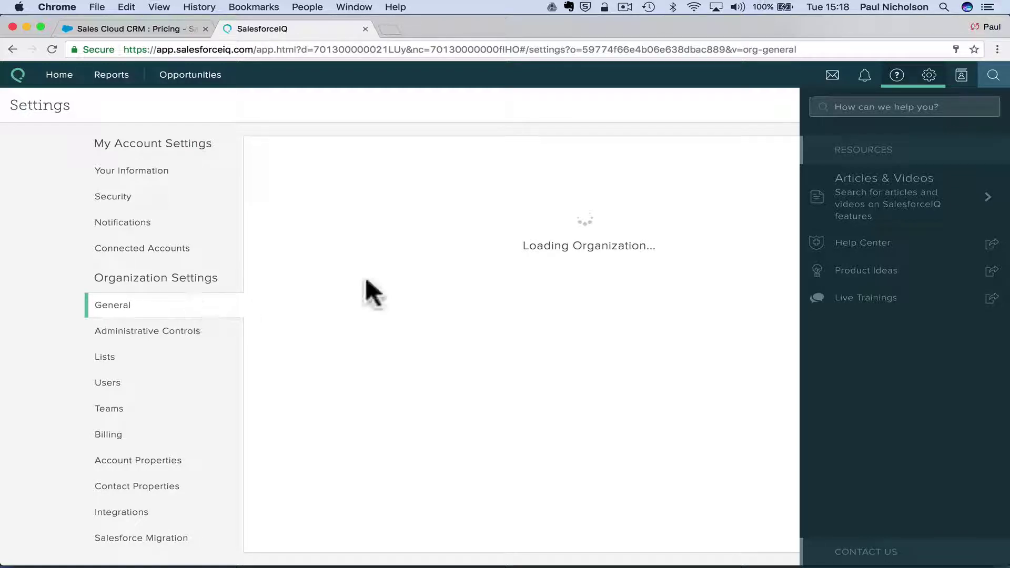
# Close the help panel and browse the Administrative Controls, Lists, Users and Teams settings.
pyautogui.click(929, 75)
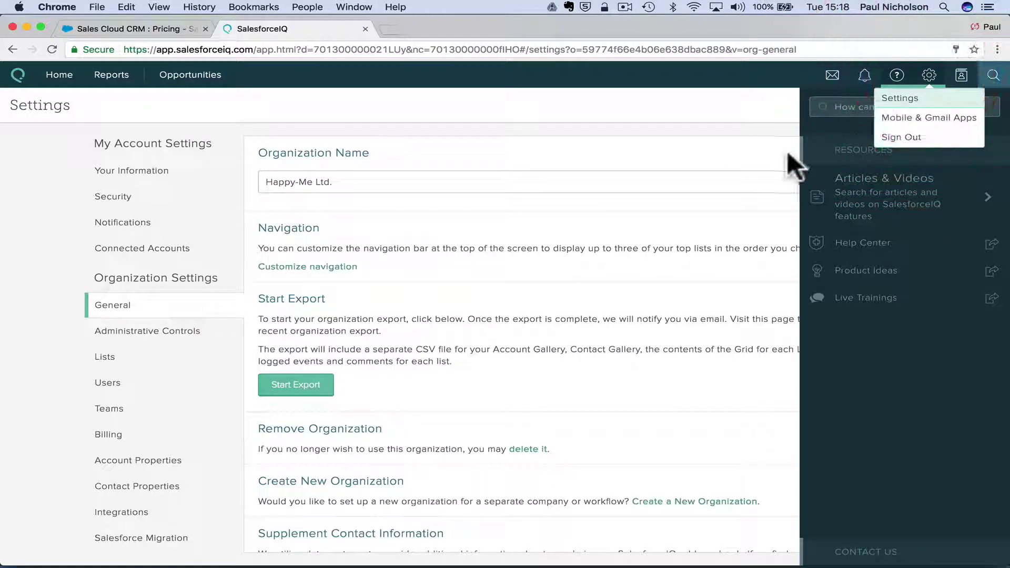
pyautogui.click(815, 135)
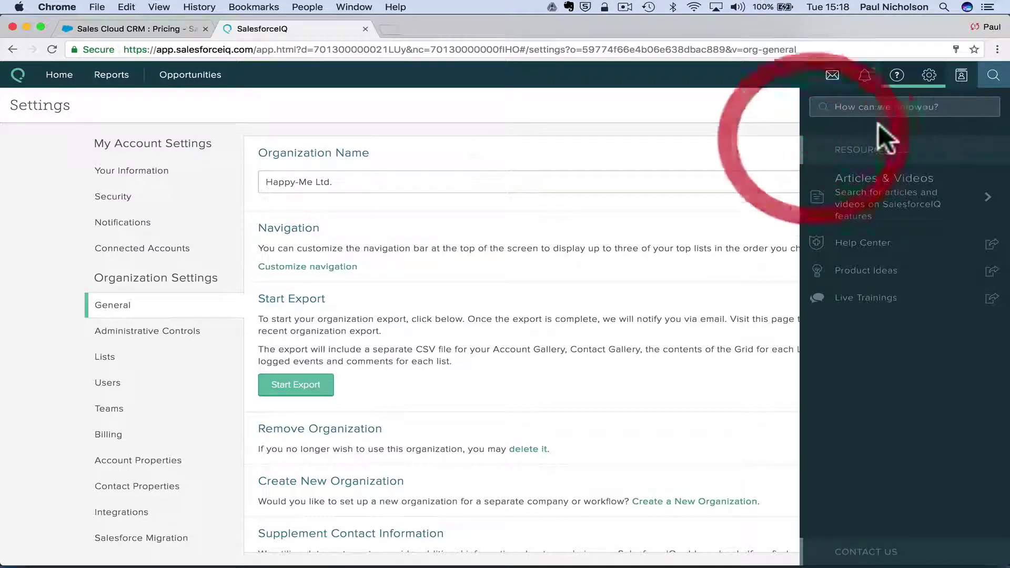
pyautogui.click(896, 75)
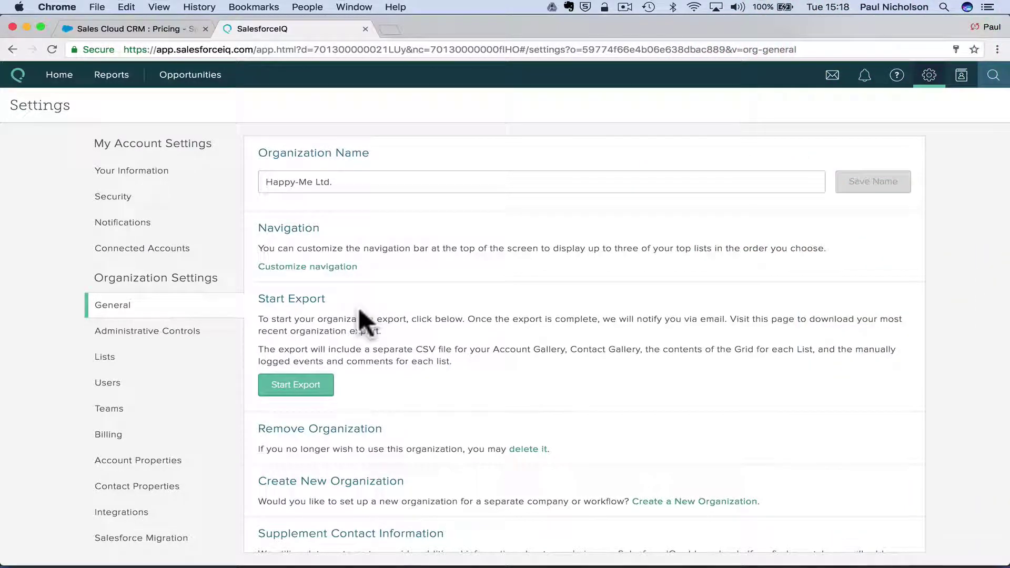
pyautogui.scroll(-2, 358, 310)
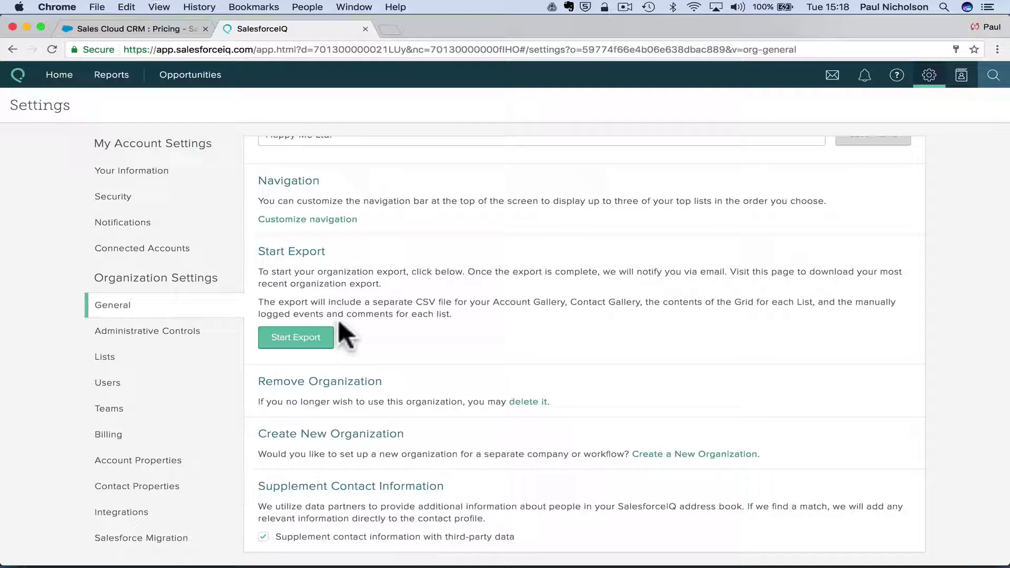
pyautogui.click(226, 331)
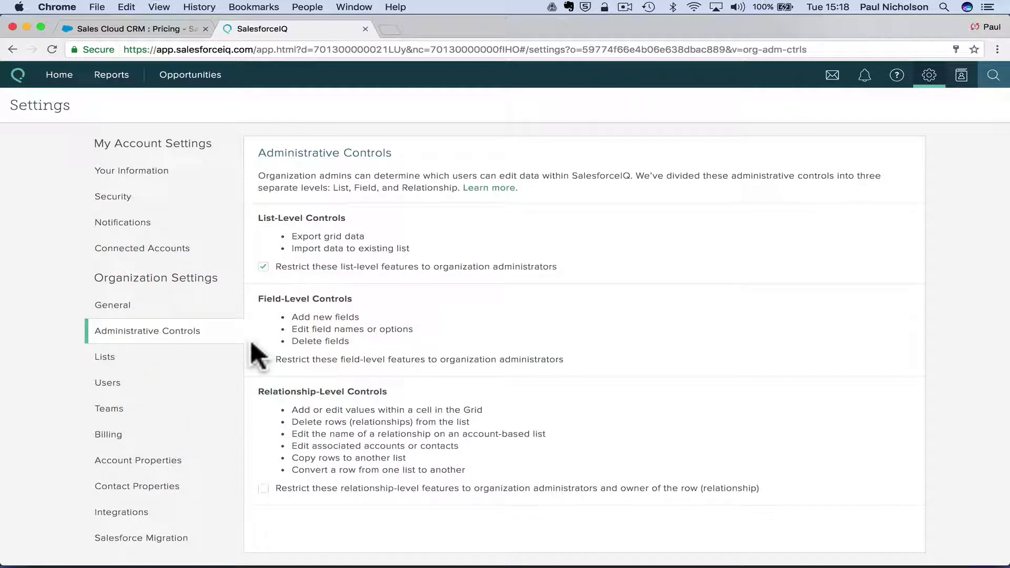
pyautogui.click(195, 364)
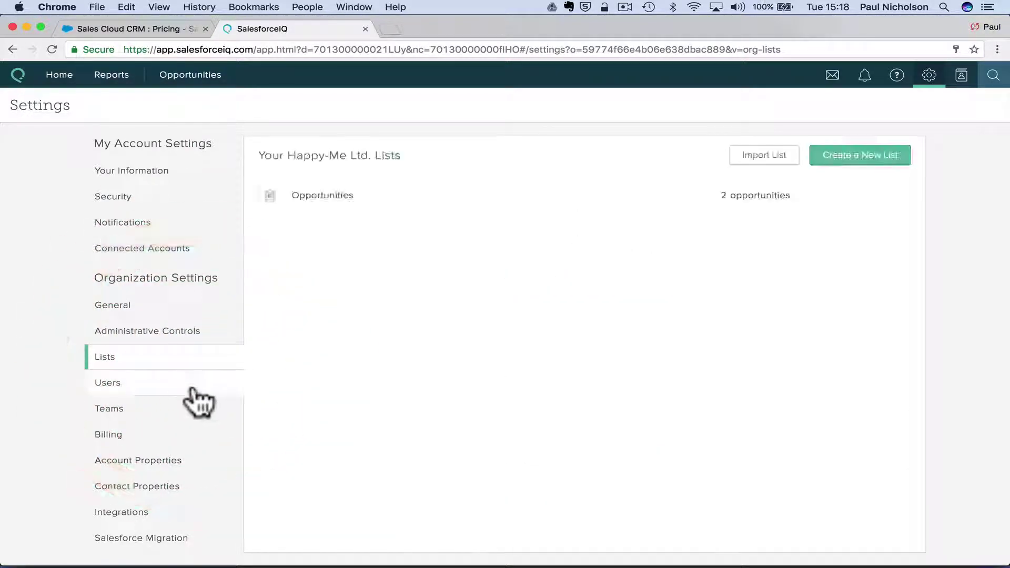
pyautogui.click(192, 390)
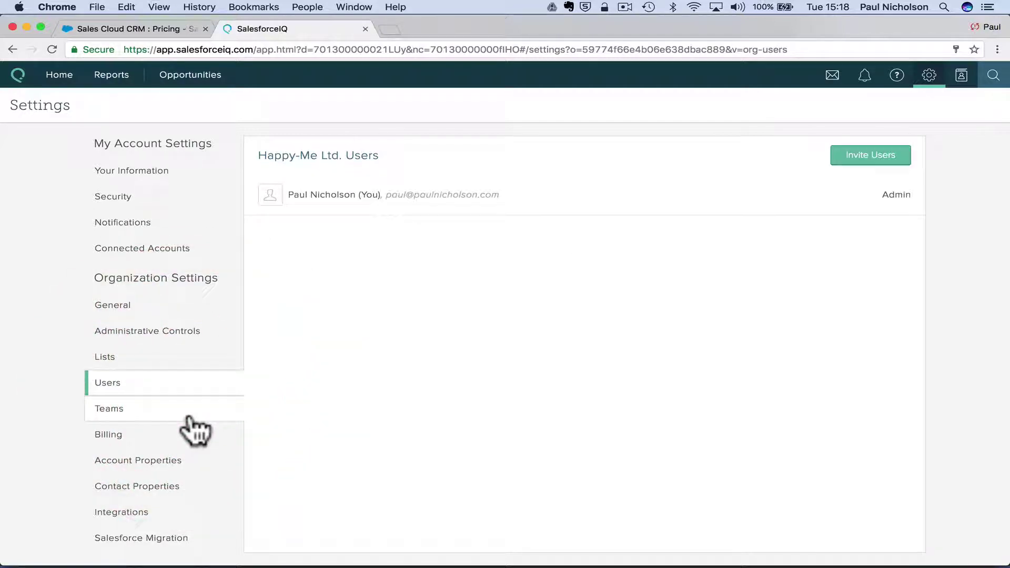
pyautogui.click(191, 418)
# Open Billing settings and highlight the Growth plan's '3 Direct Integrations' line.
pyautogui.click(199, 440)
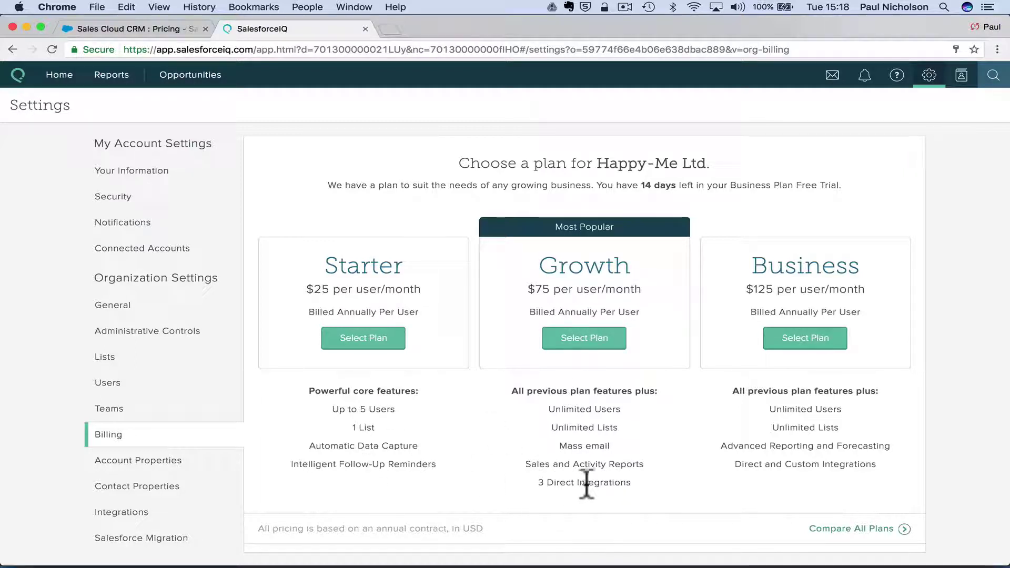
pyautogui.click(557, 481)
pyautogui.moveTo(534, 483); pyautogui.dragTo(625, 487)
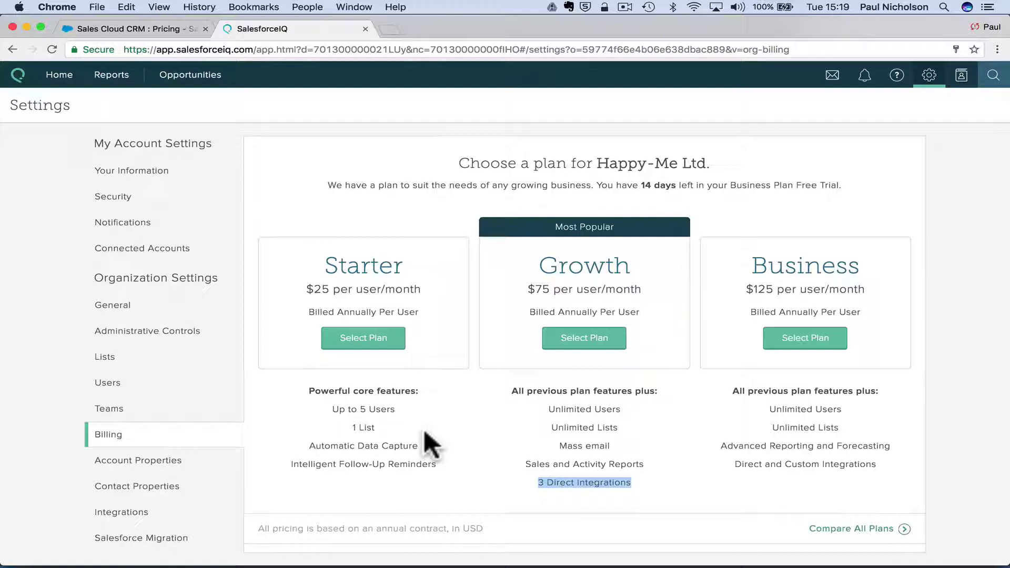
# Browse the Account Properties, Contact Properties, Integrations and Salesforce Migration settings pages.
pyautogui.click(191, 464)
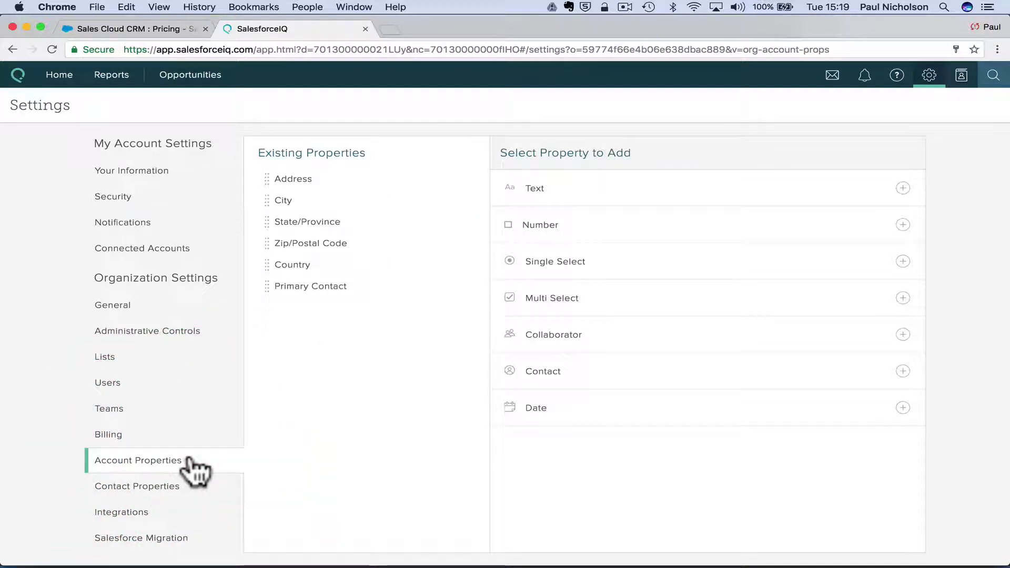
pyautogui.click(191, 492)
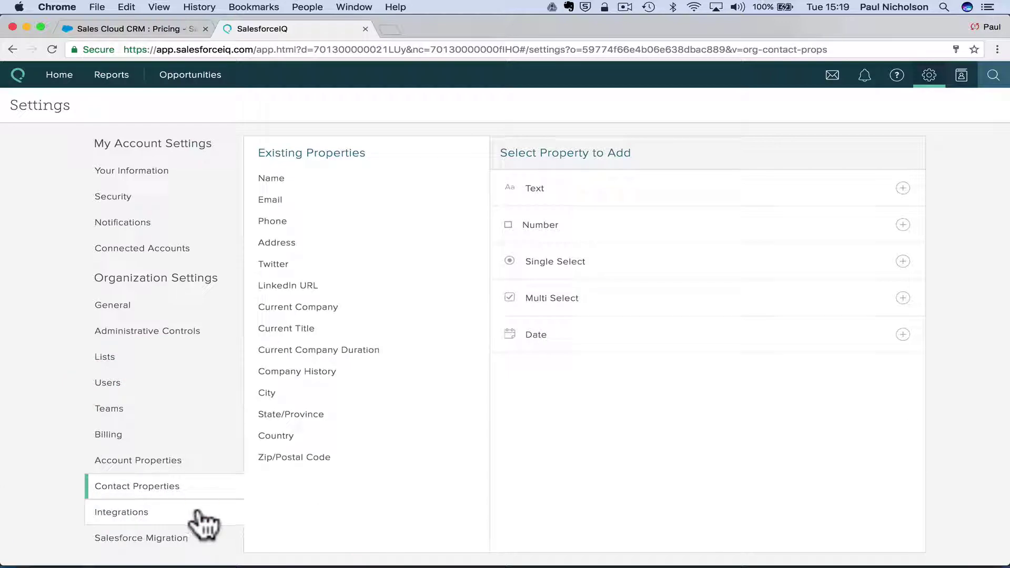
pyautogui.click(198, 511)
pyautogui.click(190, 538)
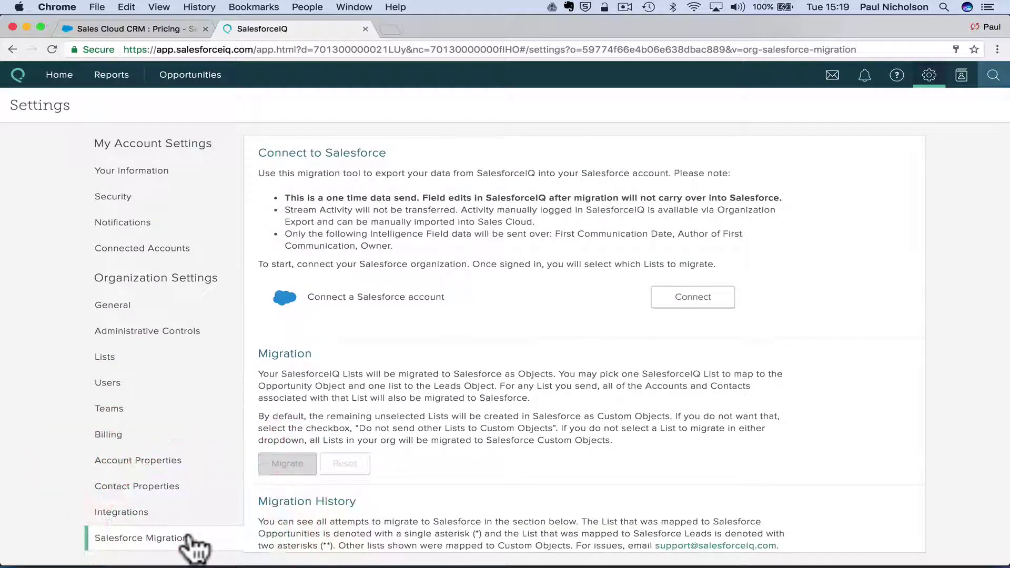
pyautogui.click(192, 512)
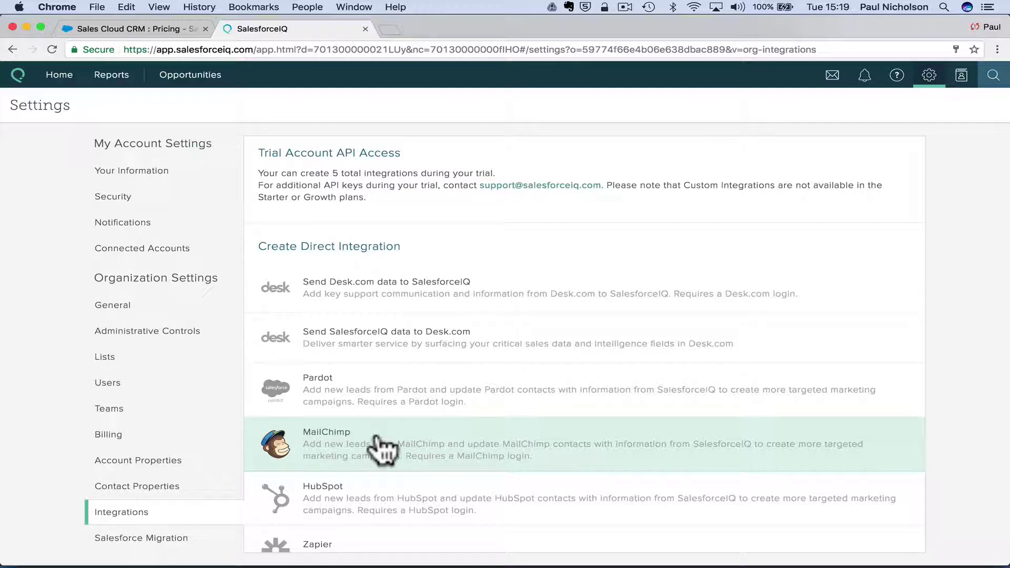
pyautogui.scroll(-3, 381, 447)
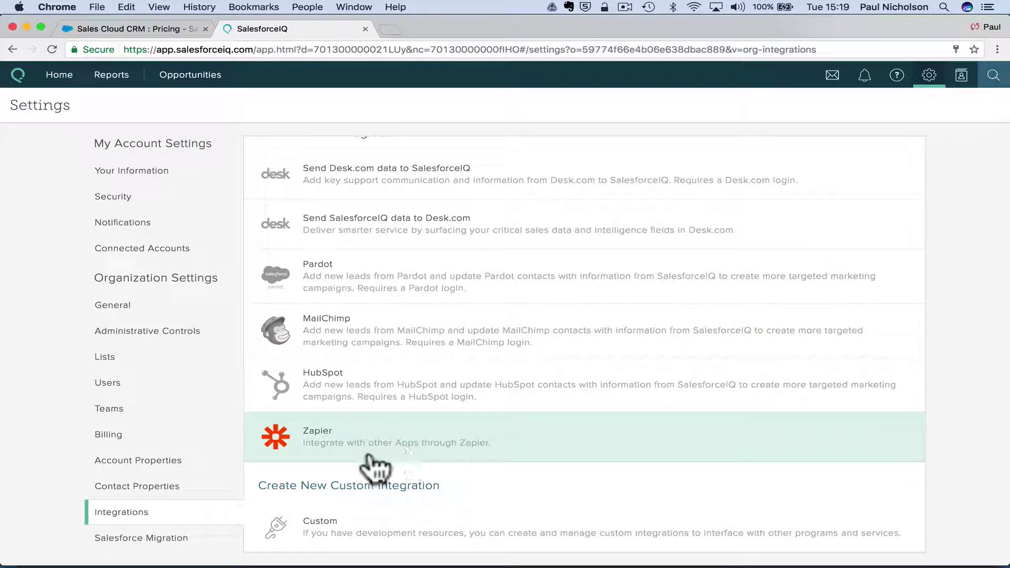
# Open and cancel the Zapier integration dialog, then view Connected Accounts.
pyautogui.click(434, 452)
pyautogui.click(473, 494)
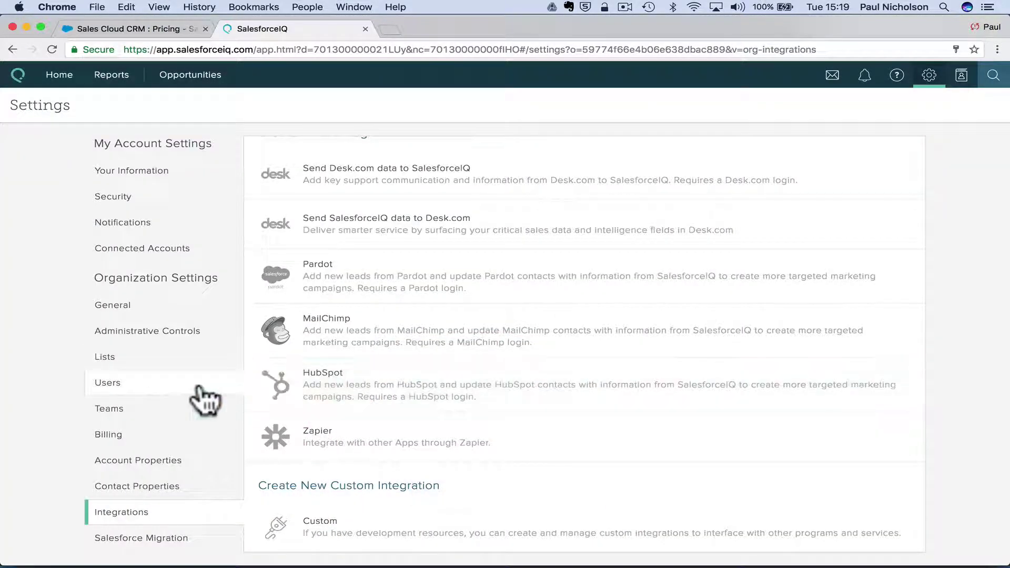
pyautogui.click(190, 249)
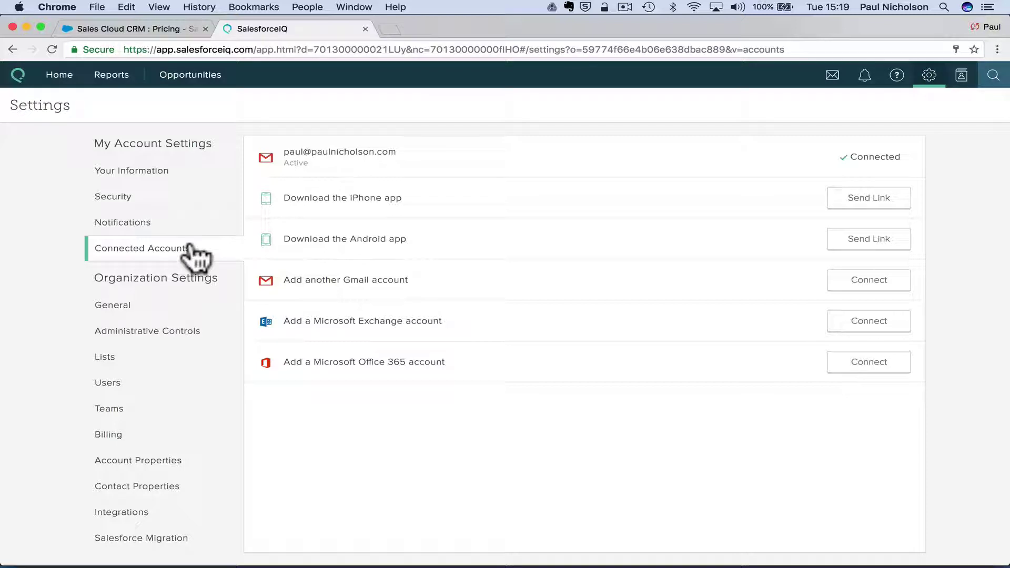
pyautogui.click(53, 75)
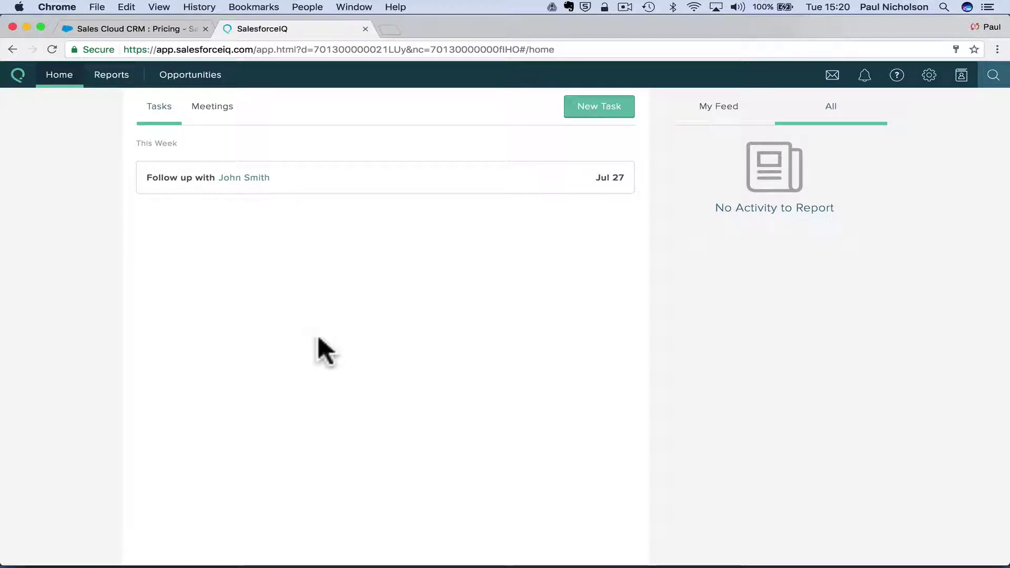
pyautogui.click(200, 77)
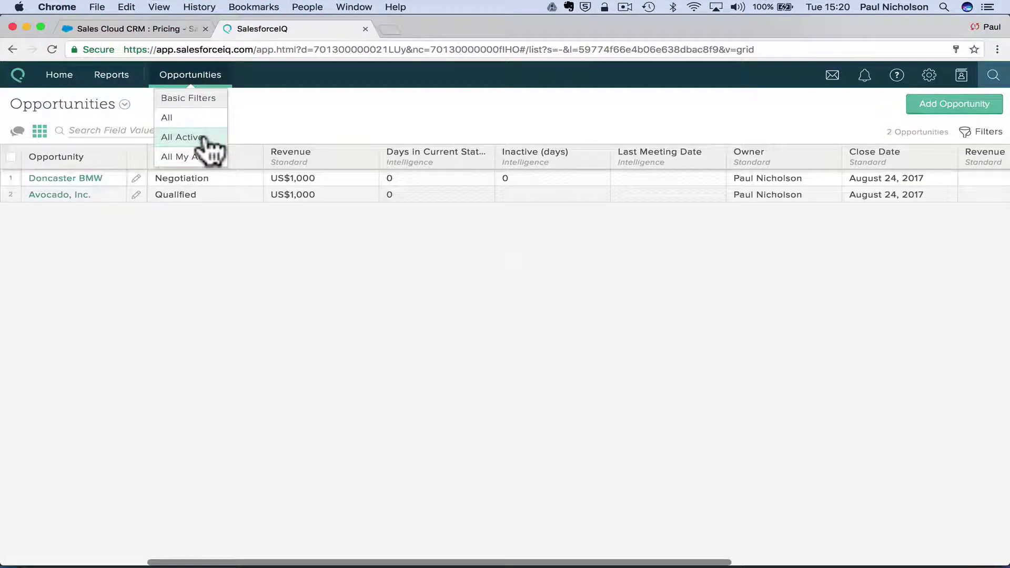
pyautogui.click(204, 138)
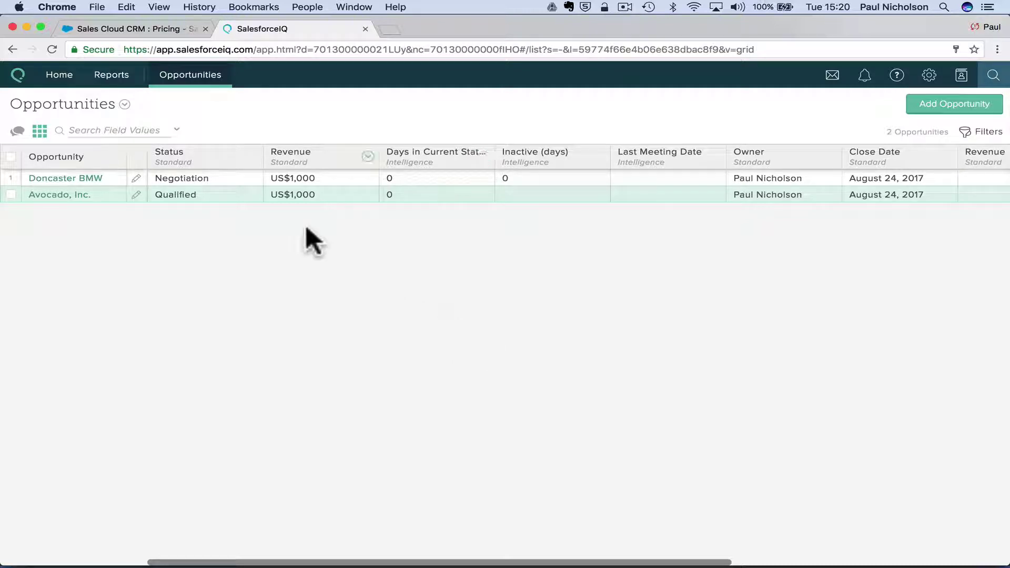
pyautogui.click(929, 74)
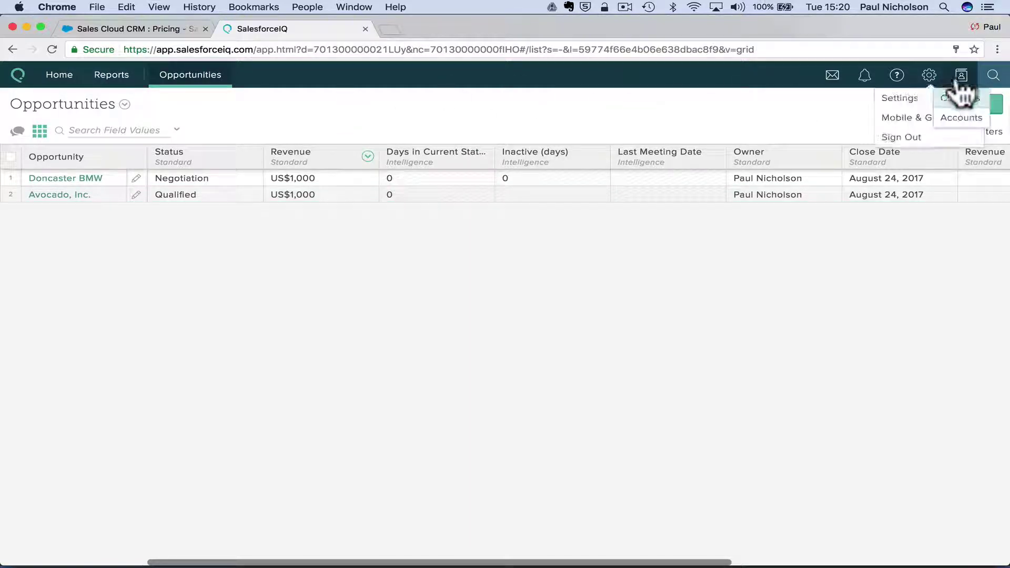
pyautogui.click(961, 77)
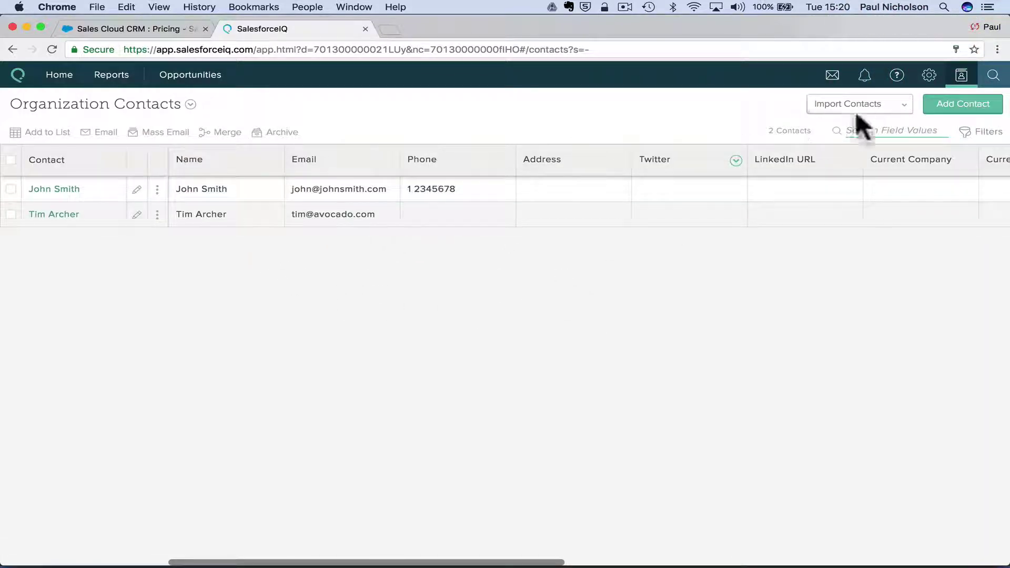
pyautogui.click(962, 104)
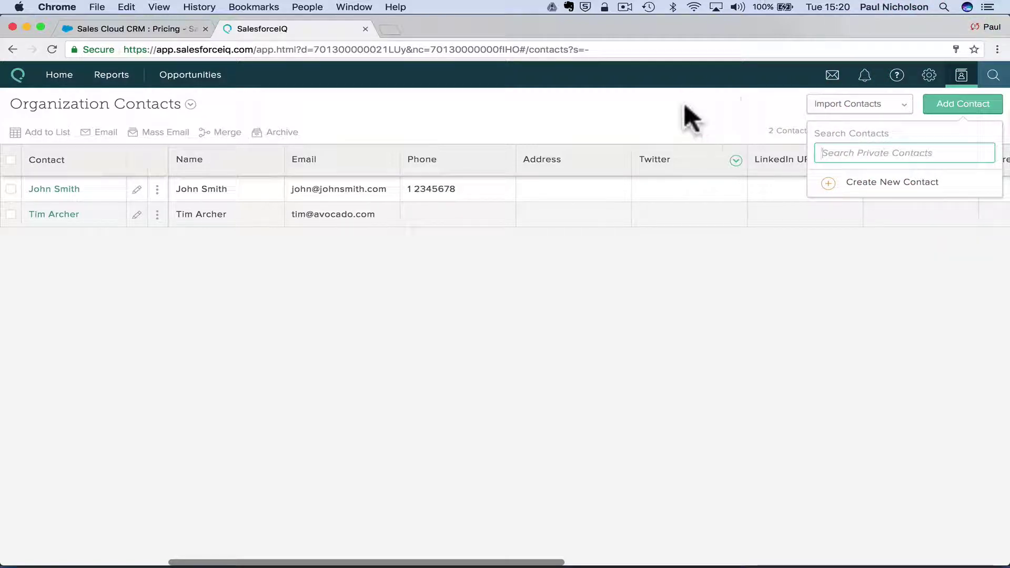
pyautogui.click(389, 160)
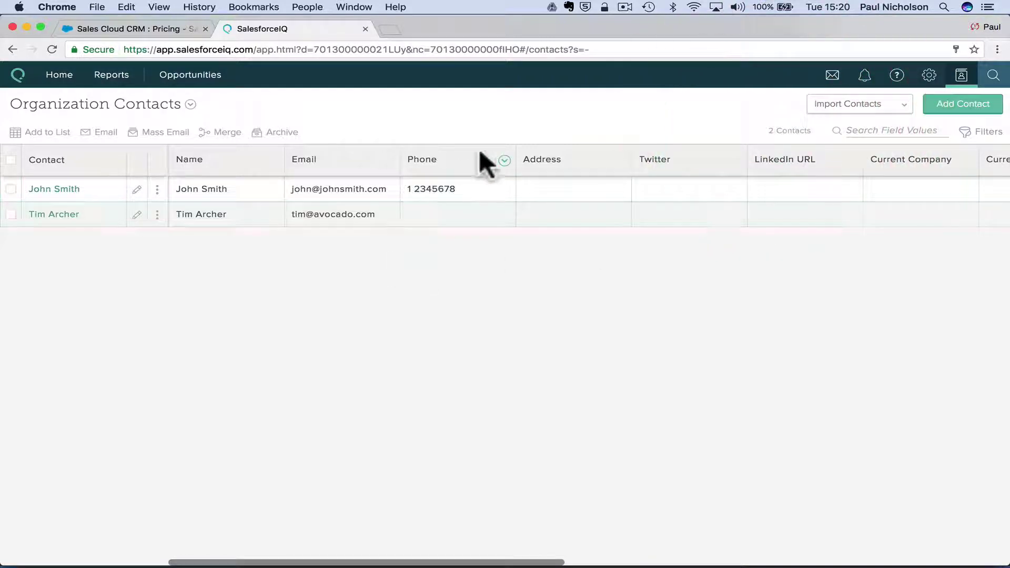
pyautogui.click(831, 104)
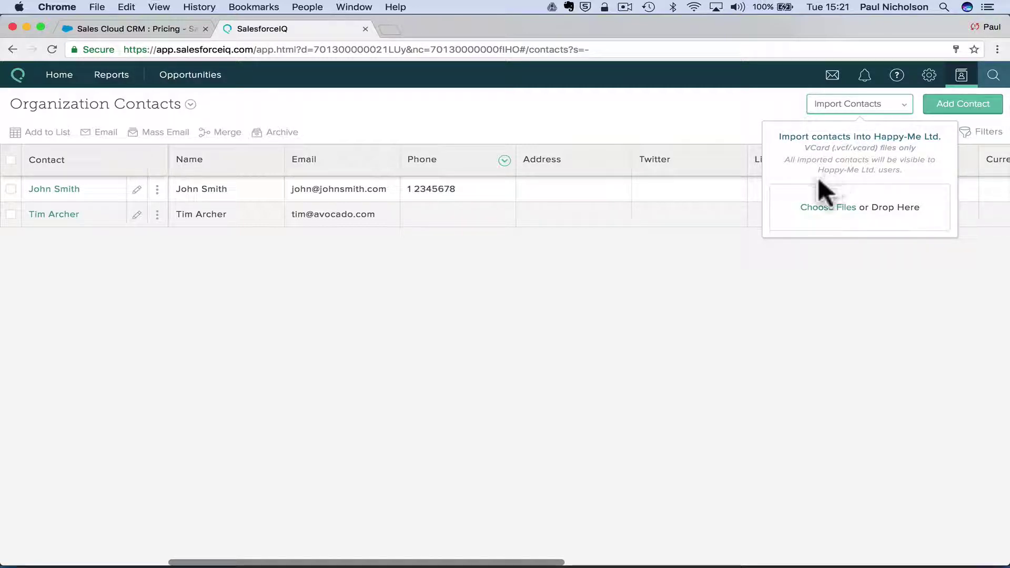
pyautogui.click(807, 208)
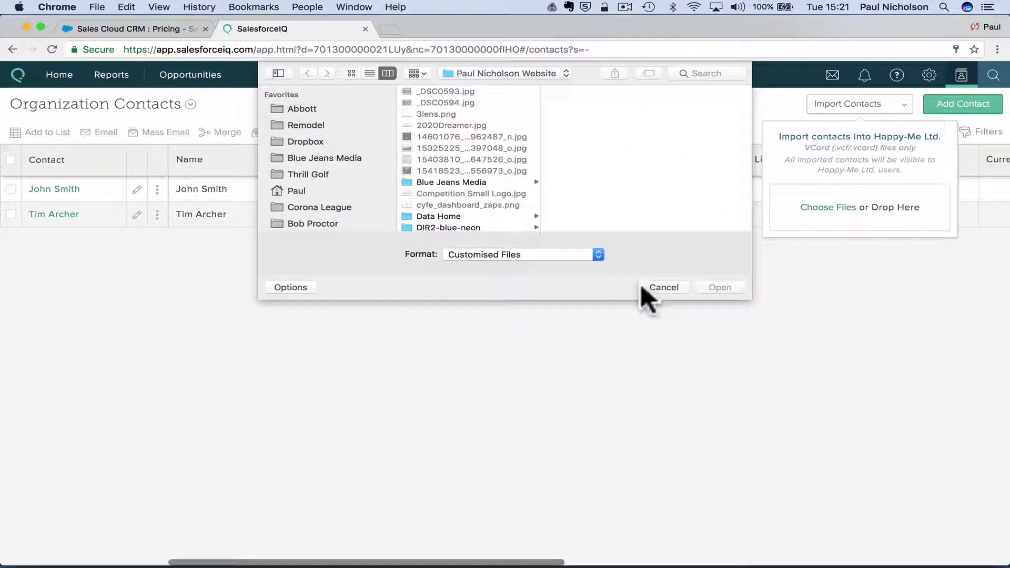
pyautogui.click(647, 288)
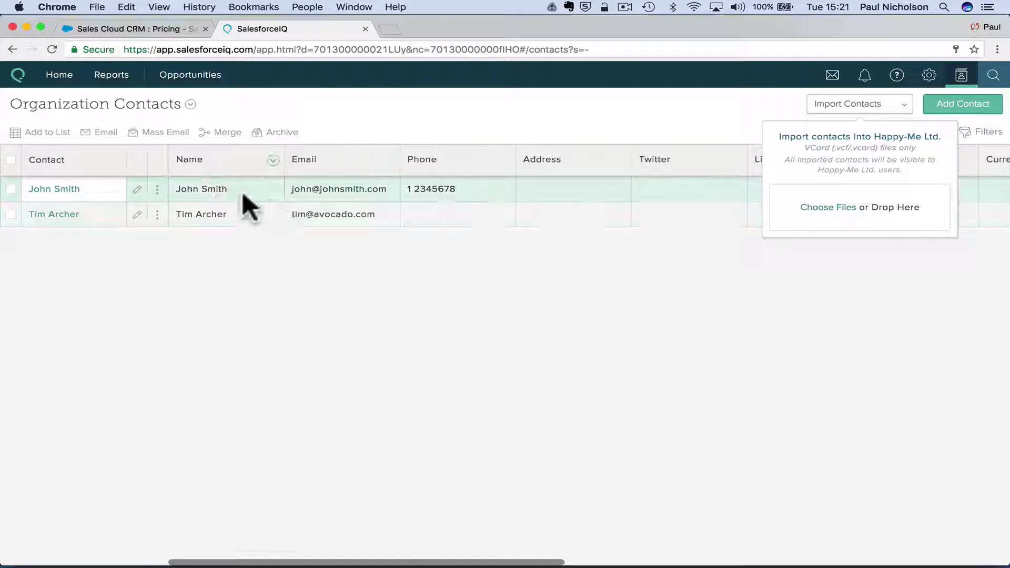
pyautogui.moveTo(159, 89)
pyautogui.click(107, 75)
pyautogui.click(200, 84)
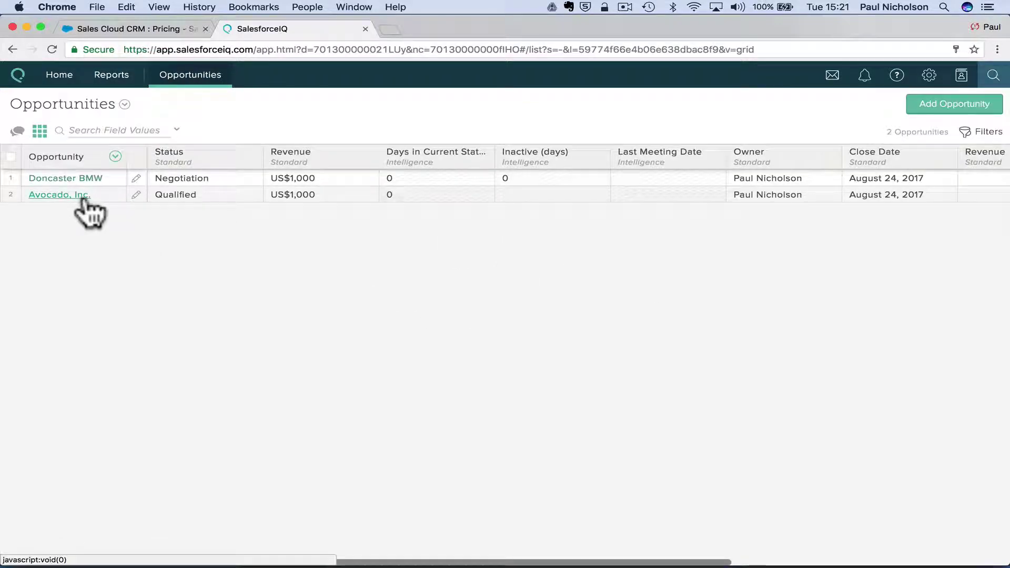
# Set Avocado, Inc.'s status to Deal Won (July 25, 2017 close) and reload the Opportunities page.
pyautogui.click(79, 195)
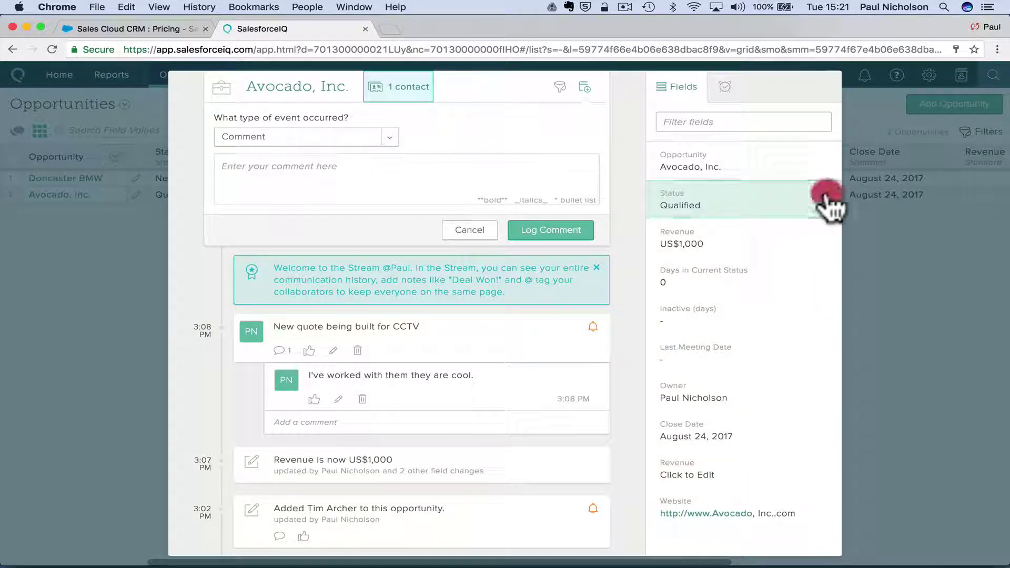
pyautogui.click(826, 203)
pyautogui.click(739, 346)
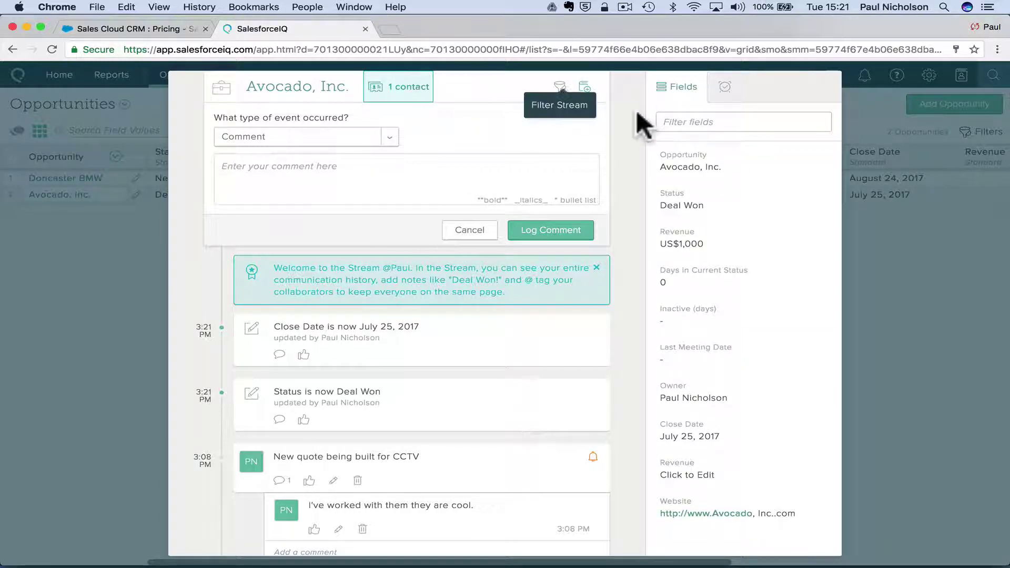
pyautogui.click(942, 226)
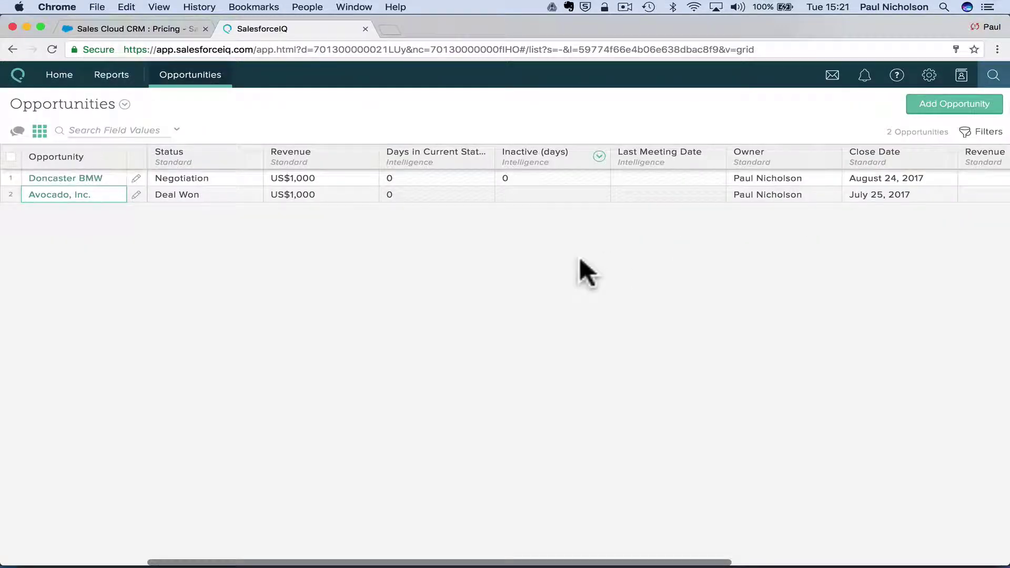
pyautogui.click(50, 47)
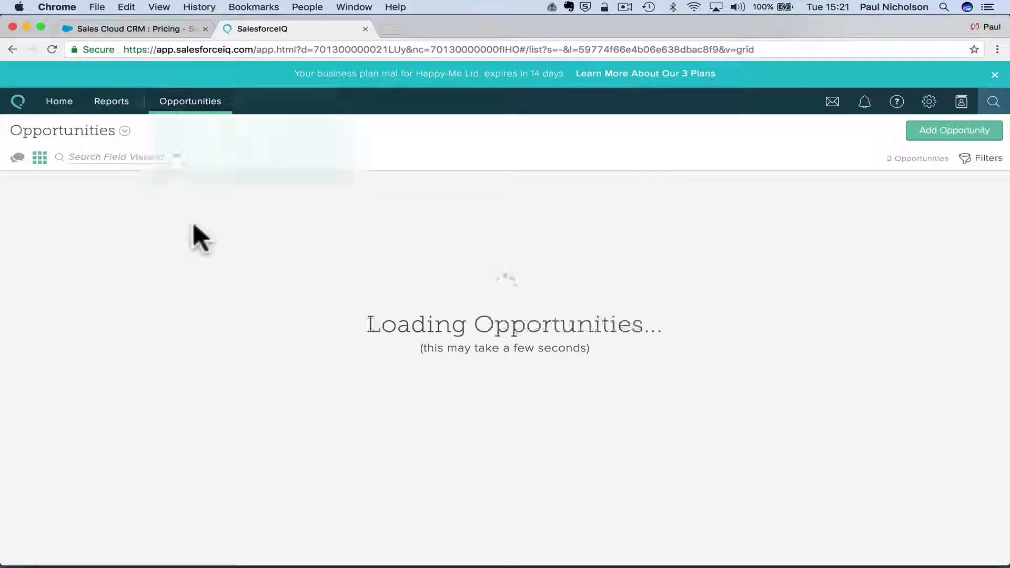
# Dismiss the address details tip and try the field values search options.
pyautogui.click(225, 315)
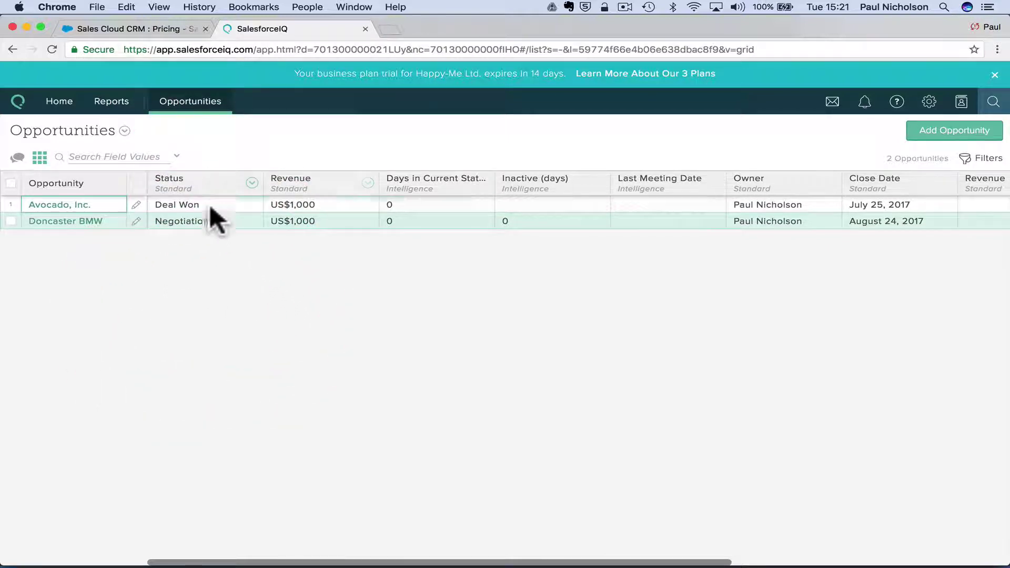
pyautogui.click(58, 158)
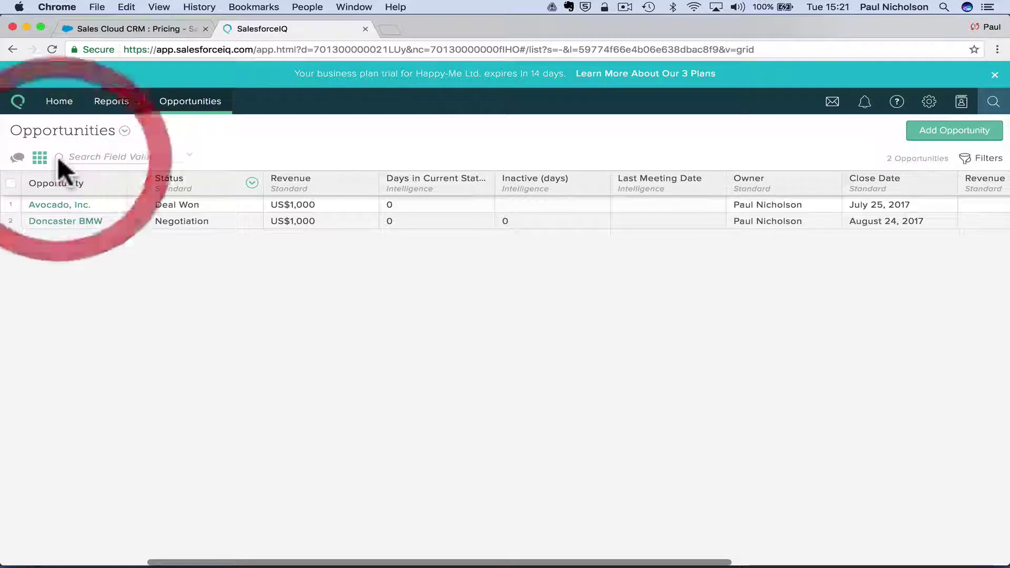
pyautogui.click(176, 157)
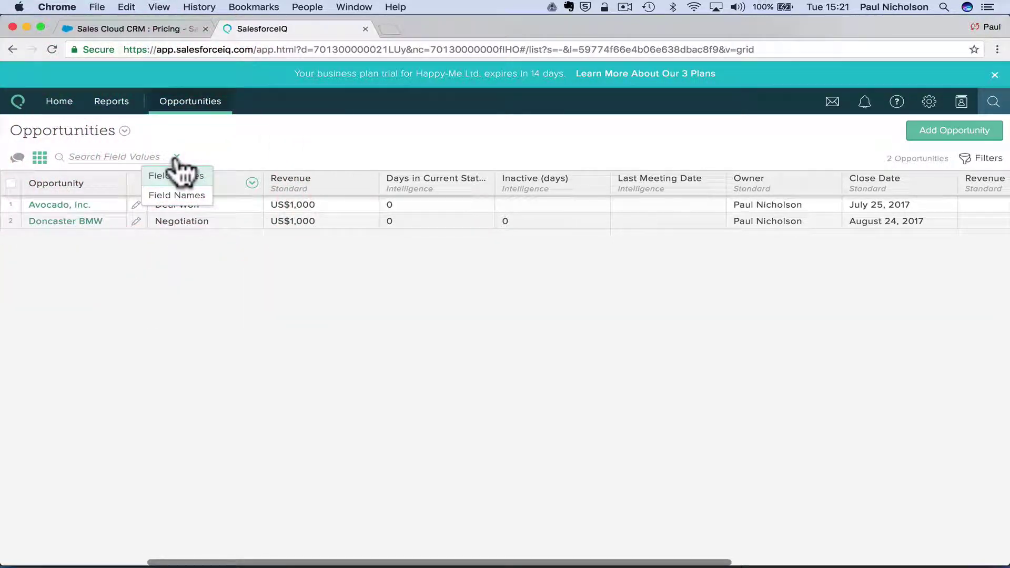
# Filter opportunities to Status Deal Won and save the filter as 'Open Ops'.
pyautogui.click(979, 159)
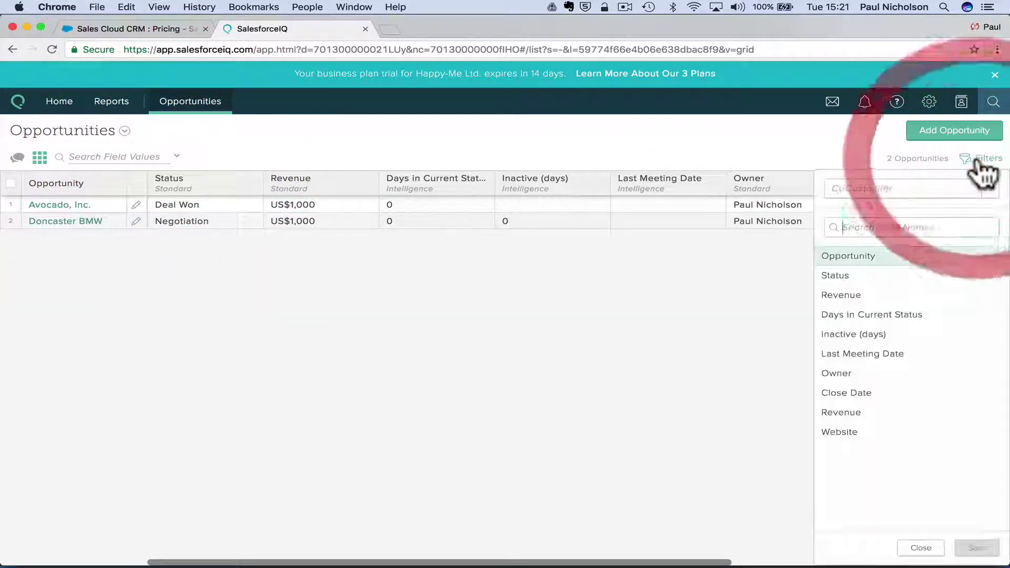
pyautogui.moveTo(916, 396)
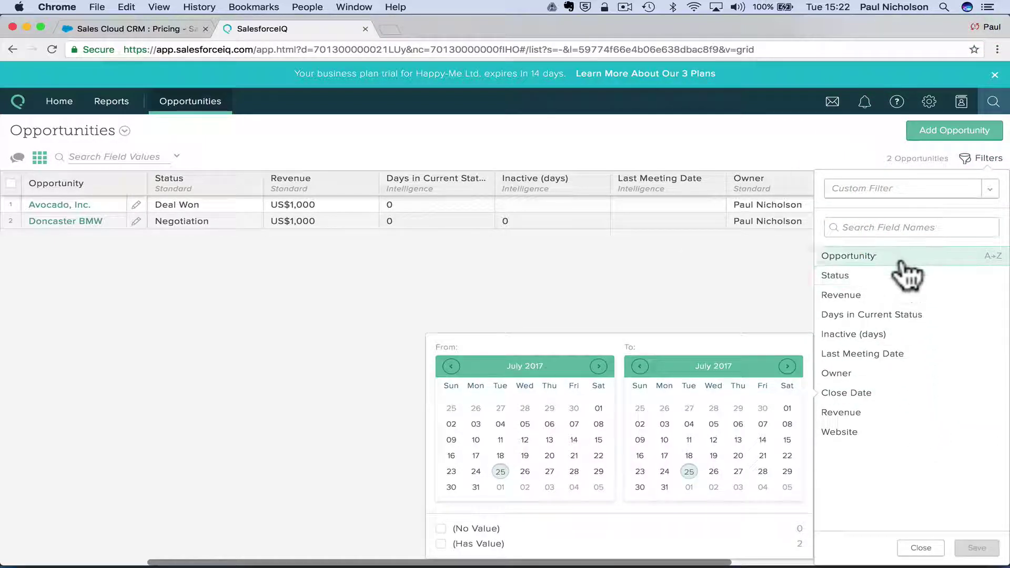
pyautogui.moveTo(906, 356)
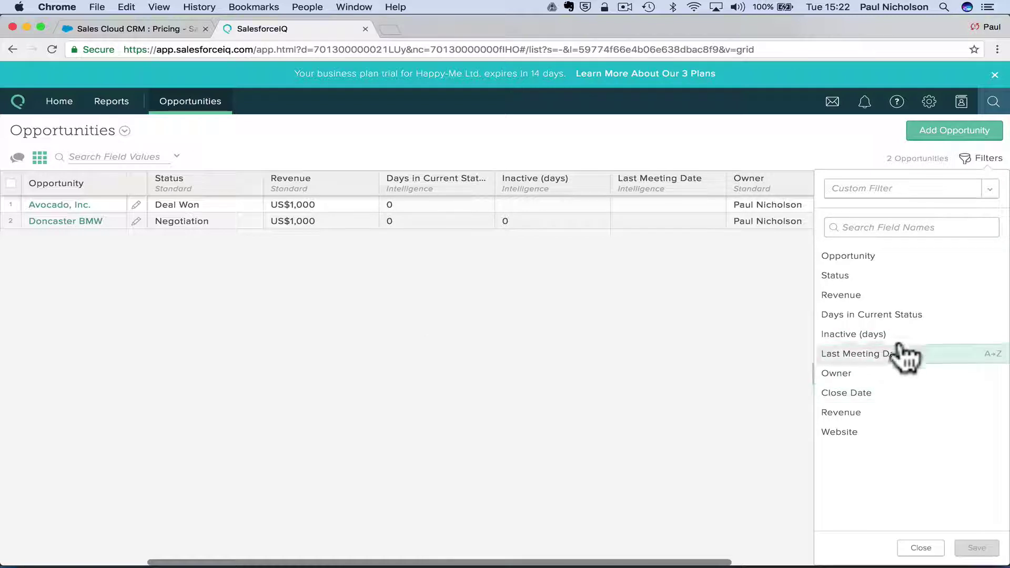
pyautogui.moveTo(896, 287)
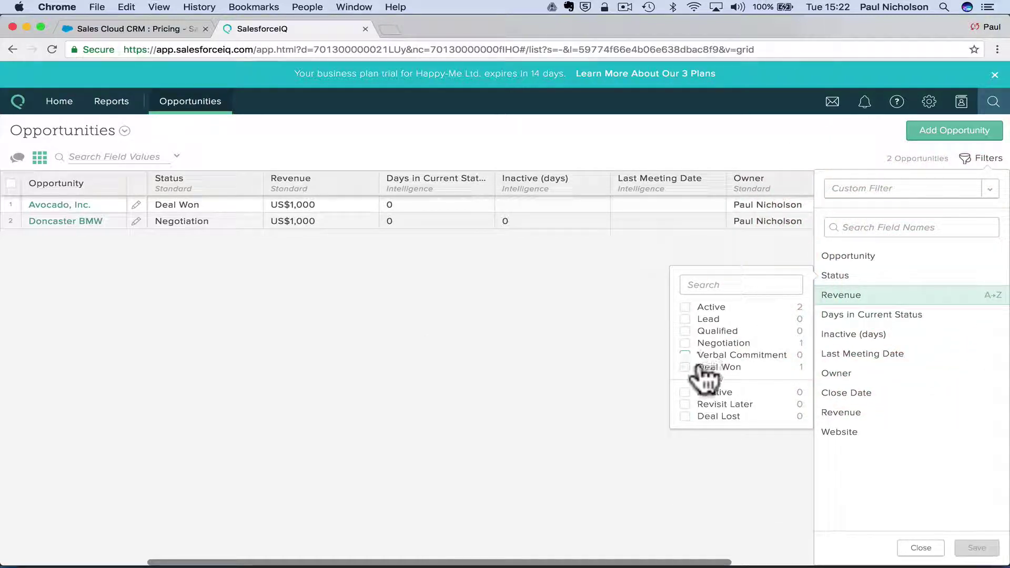
pyautogui.click(728, 368)
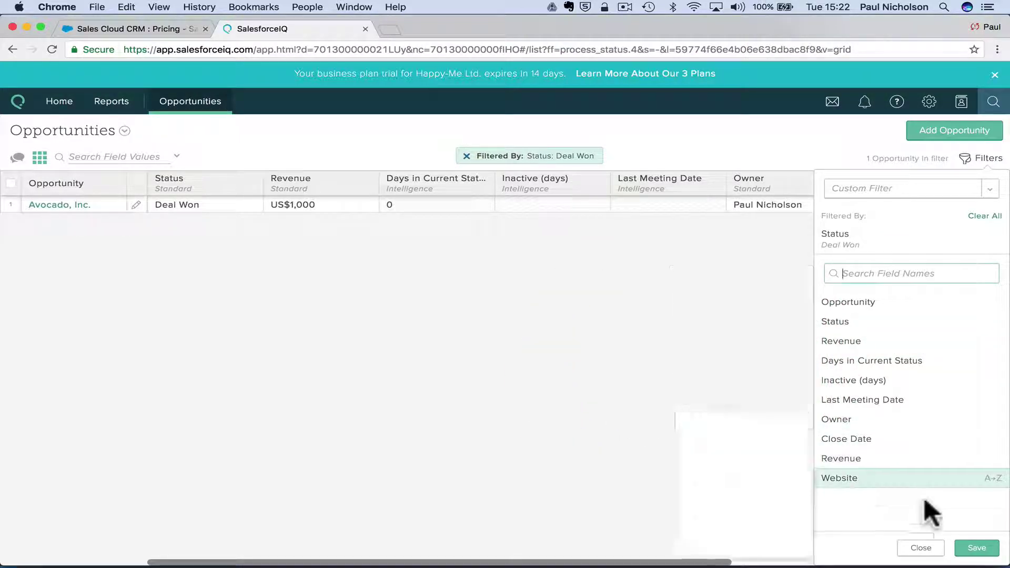
pyautogui.click(972, 547)
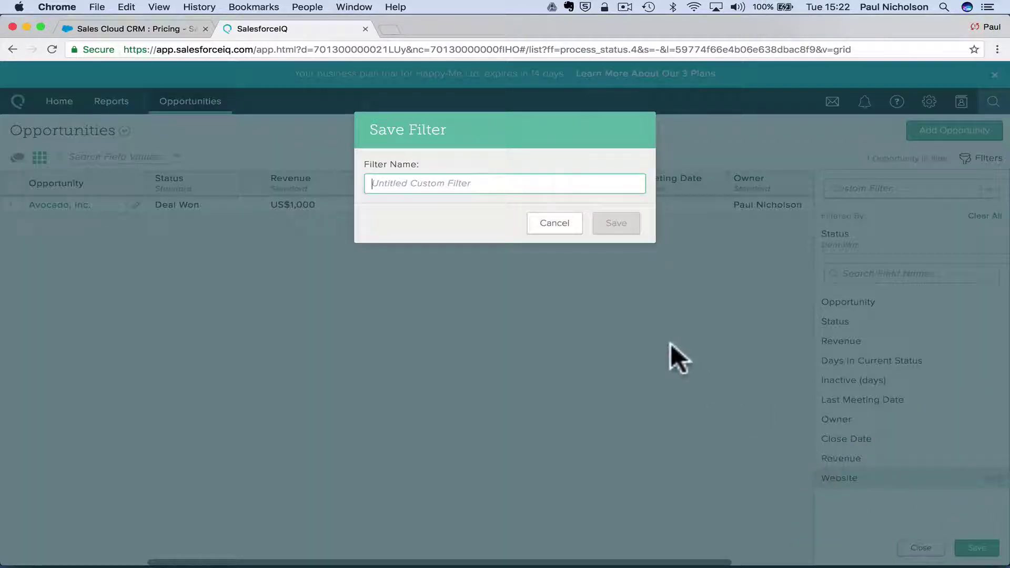
pyautogui.write('O')
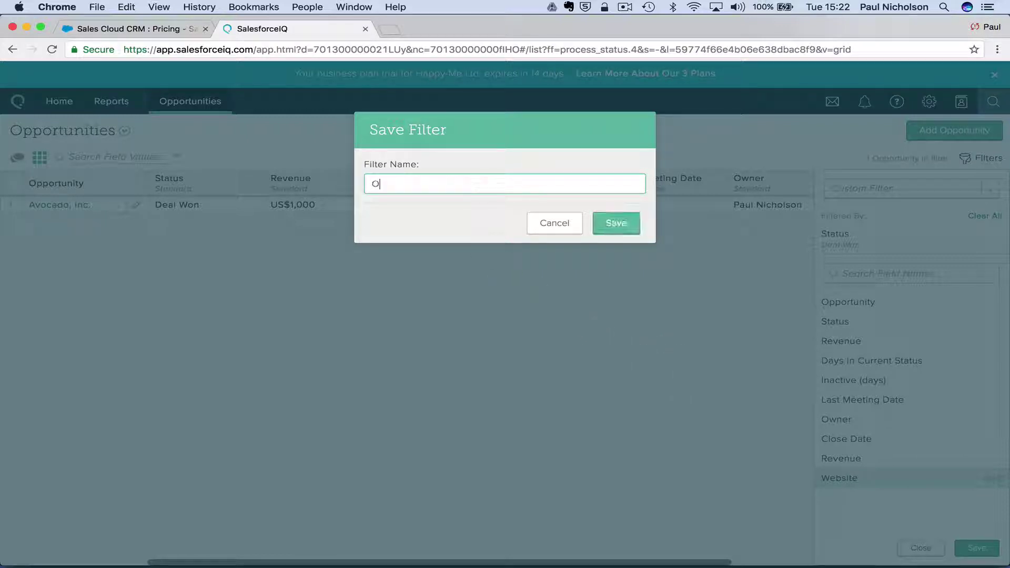
pyautogui.write('pen Ops')
pyautogui.click(626, 231)
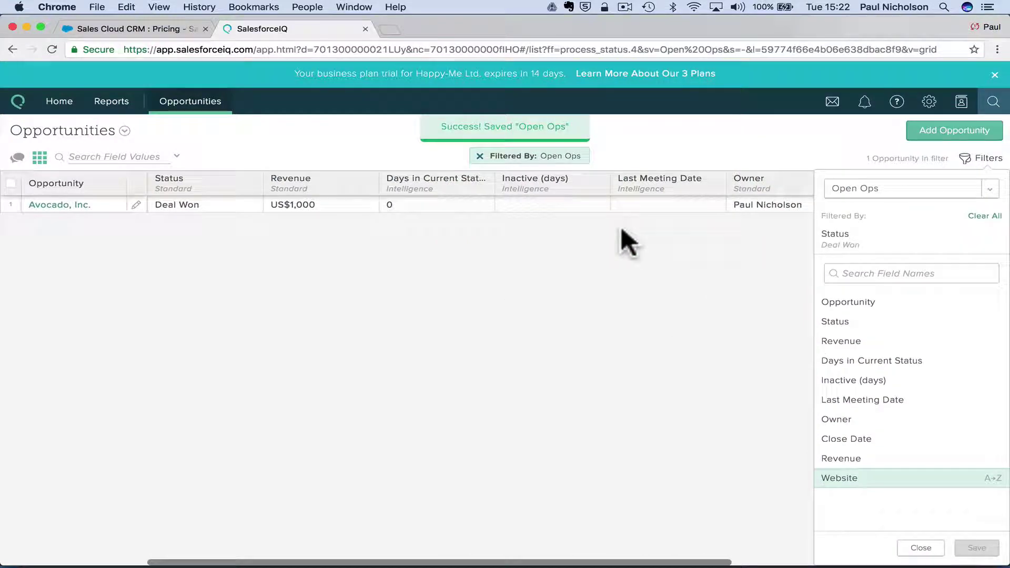
# Review the Status filter values, then clear the Status filter and check Last Meeting Date.
pyautogui.click(839, 244)
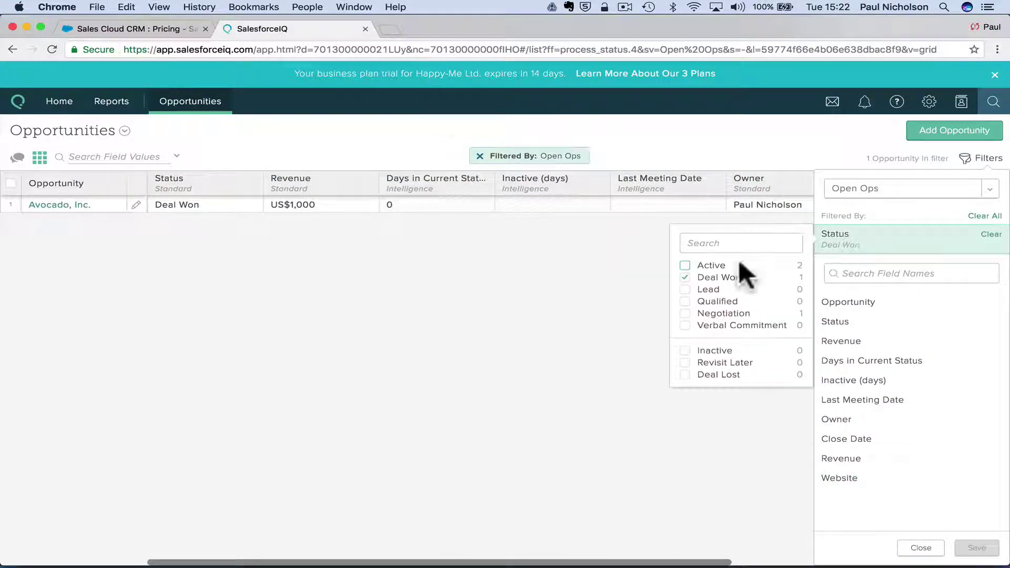
pyautogui.click(978, 159)
pyautogui.click(979, 159)
pyautogui.click(988, 234)
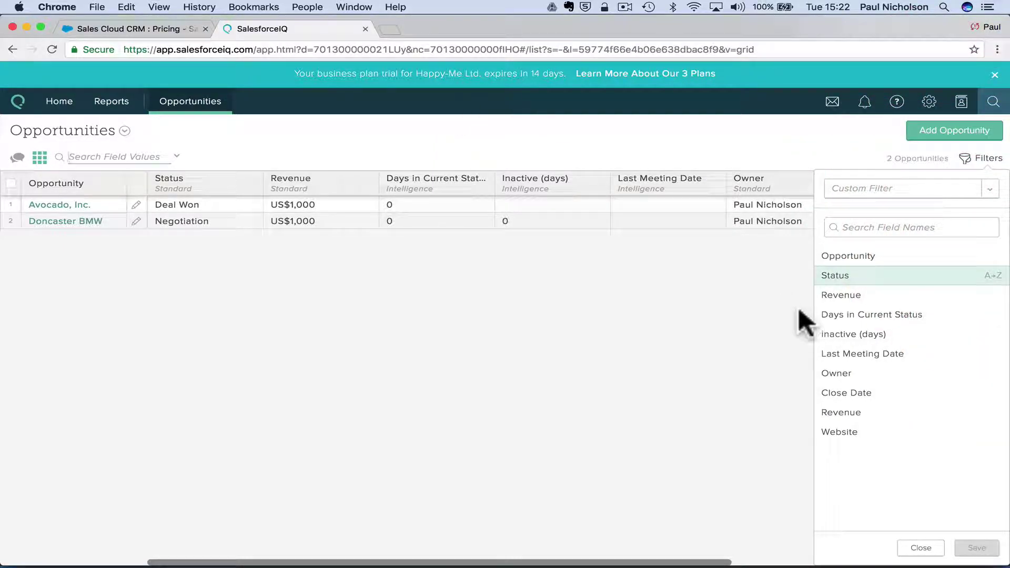
pyautogui.click(941, 374)
# Apply the saved 'Open Ops' filter from the saved filters list.
pyautogui.click(976, 168)
pyautogui.click(978, 167)
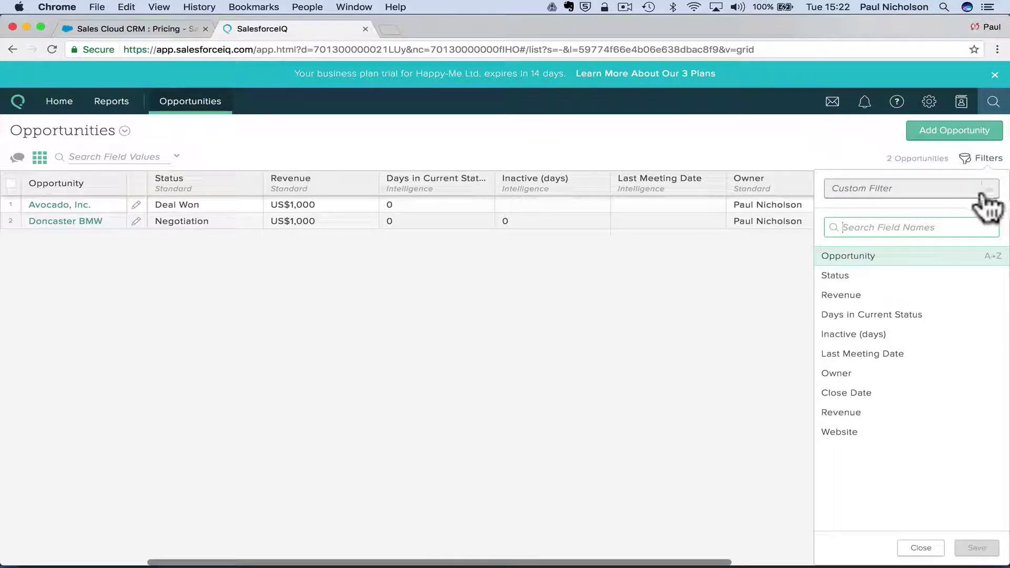
pyautogui.click(984, 193)
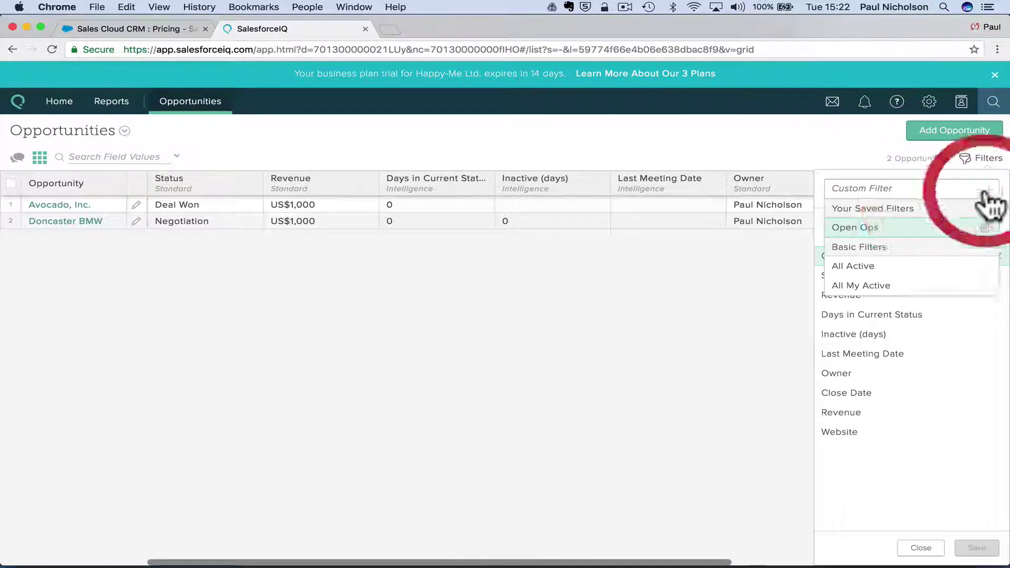
pyautogui.click(927, 229)
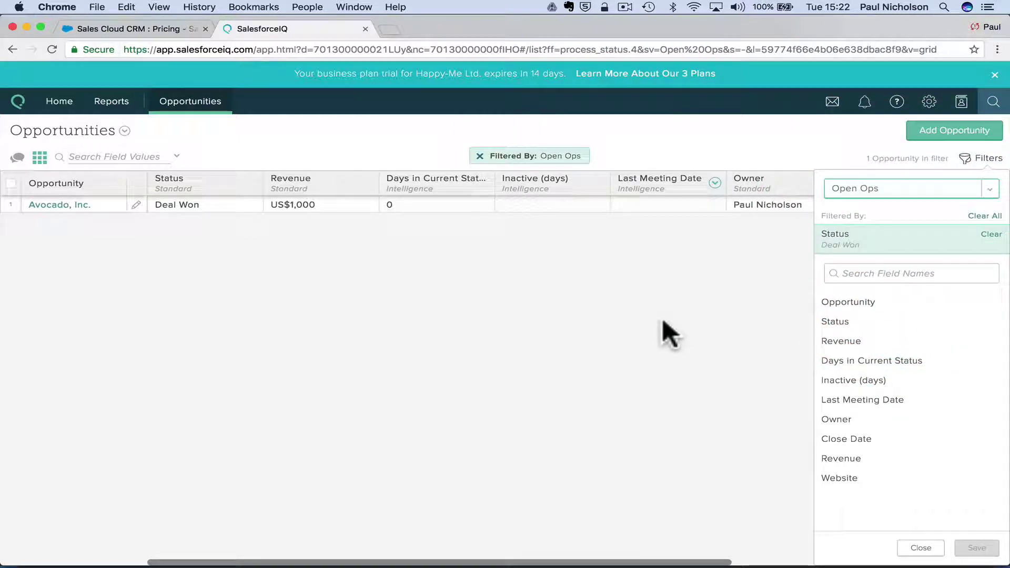